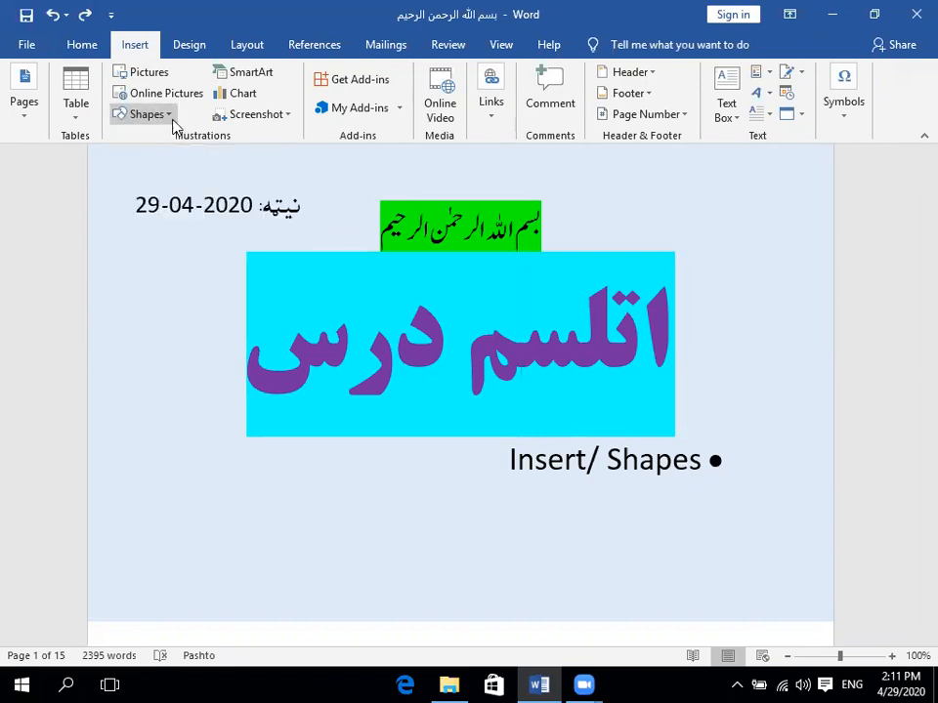
- Draw a large blue rectangle on page 2, below the bordered heading text box
left_click(173, 119)
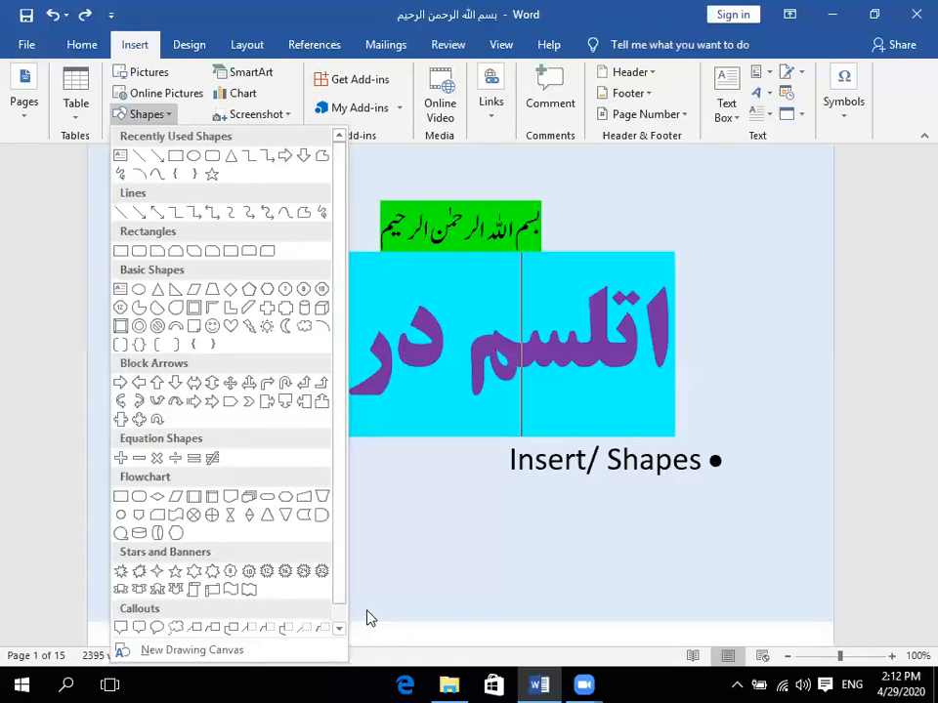
scroll(342, 610, "down", 1)
scroll(342, 596, "up", 1)
left_click(124, 252)
scroll(459, 553, "down", 10)
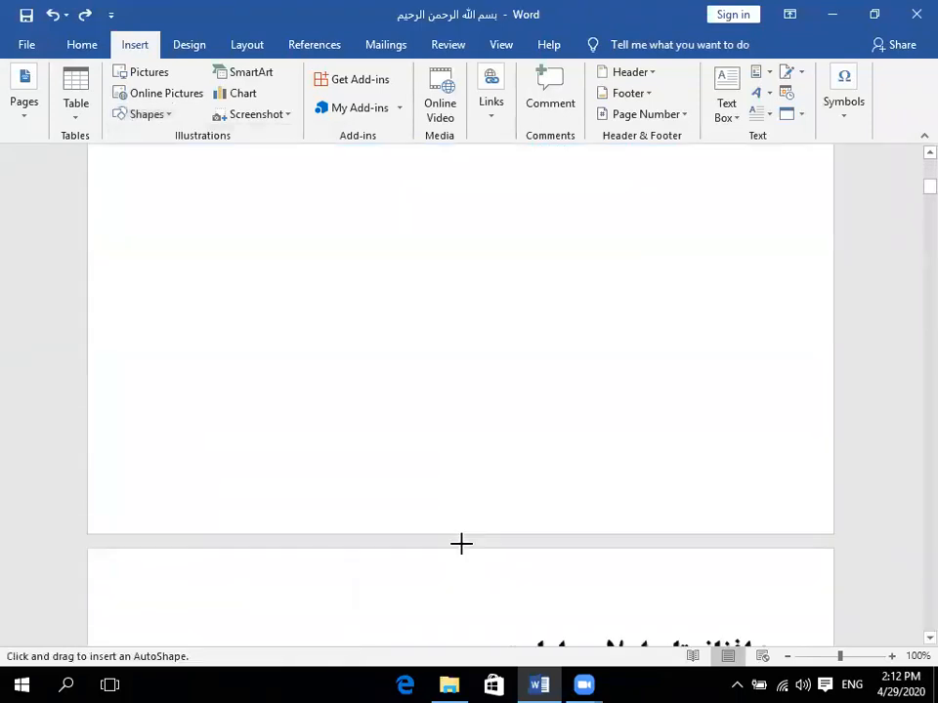
scroll(459, 543, "up", 3)
mouse_move(377, 385)
left_mouse_down()
mouse_move(758, 504)
mouse_move(748, 546)
left_mouse_up()
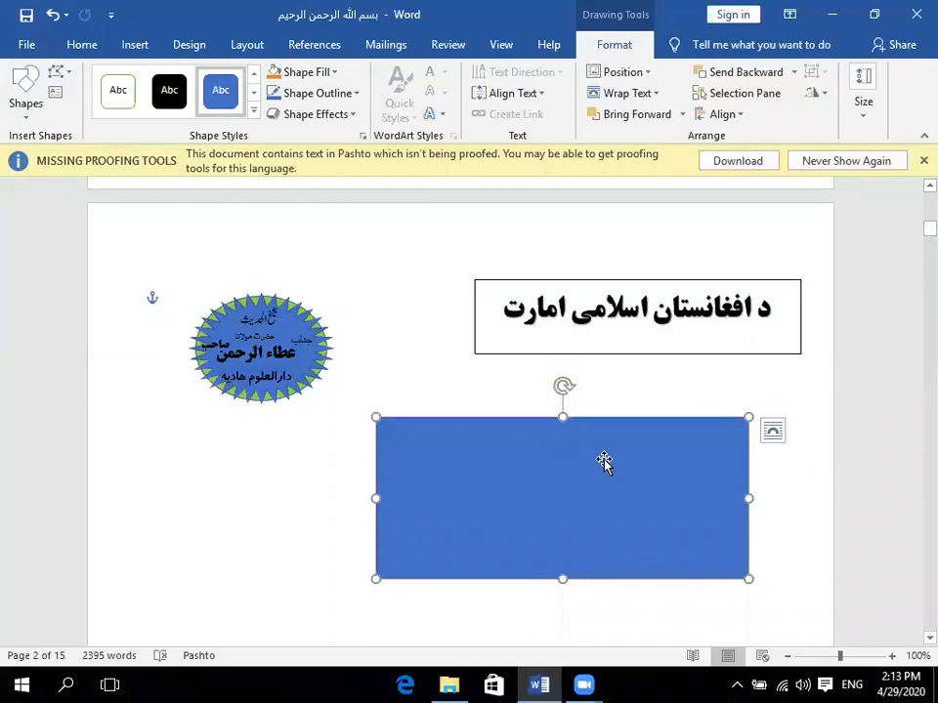
- Add the text "eferere" inside the blue rectangle and set its font size to 36
right_click(533, 462)
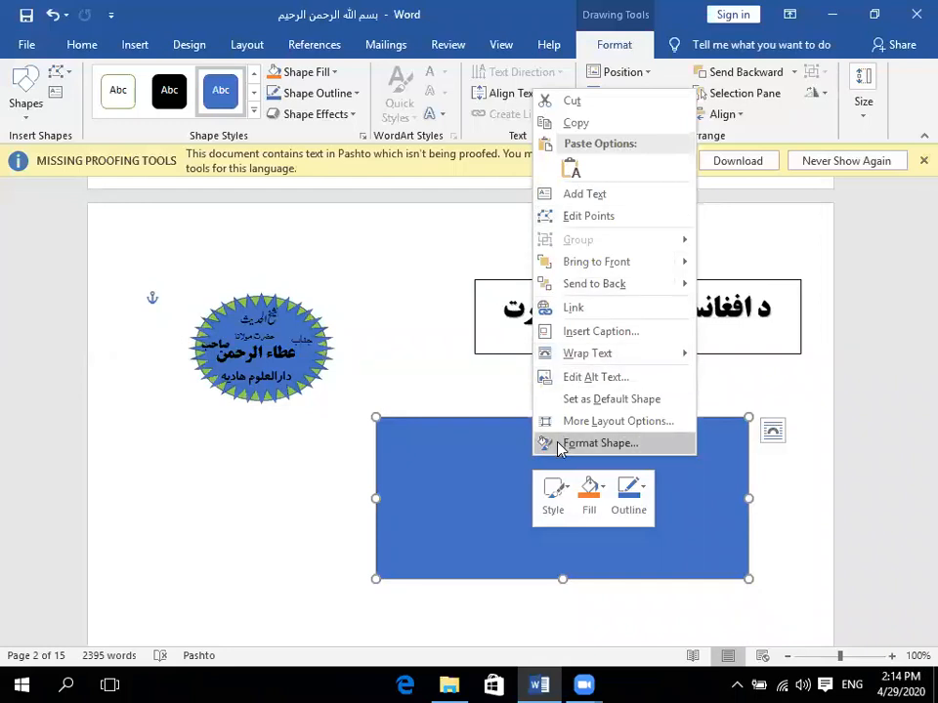
left_click(605, 194)
type("eferere")
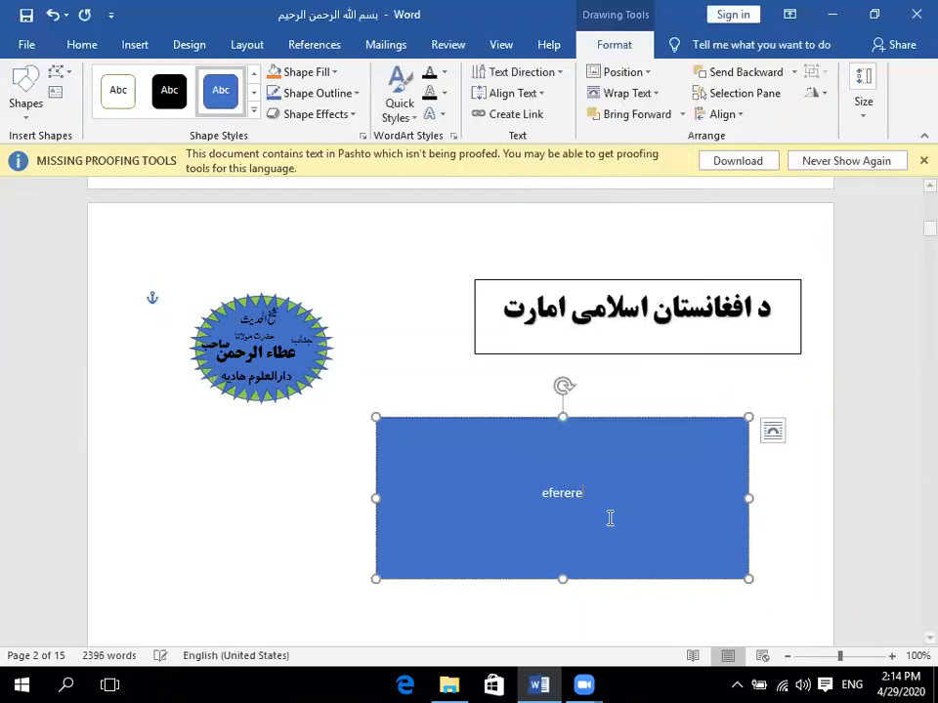
double_click(566, 494)
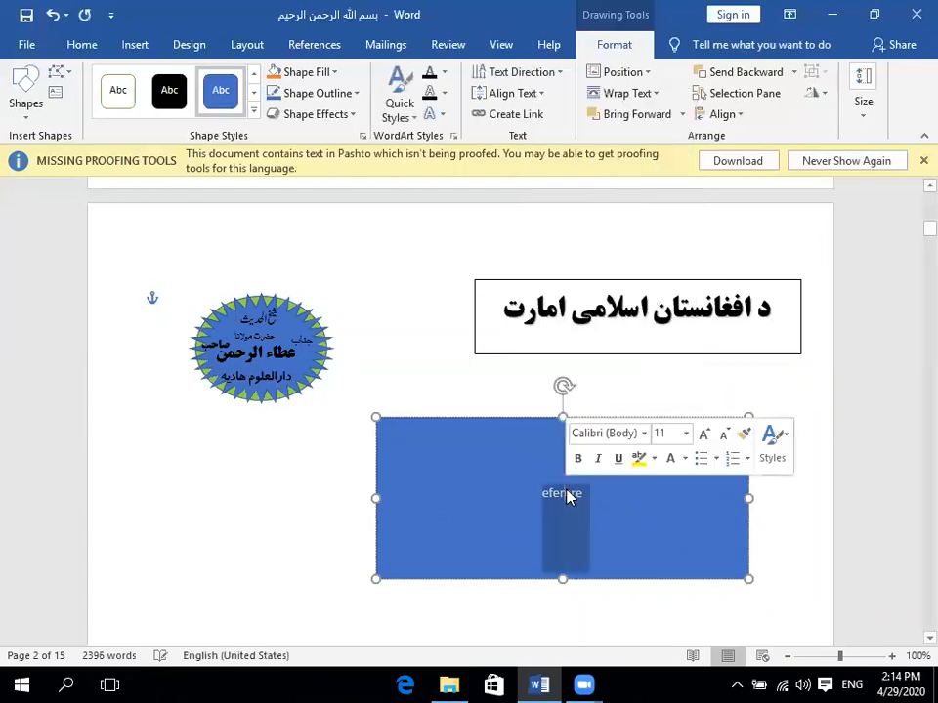
left_click(78, 43)
left_click(199, 80)
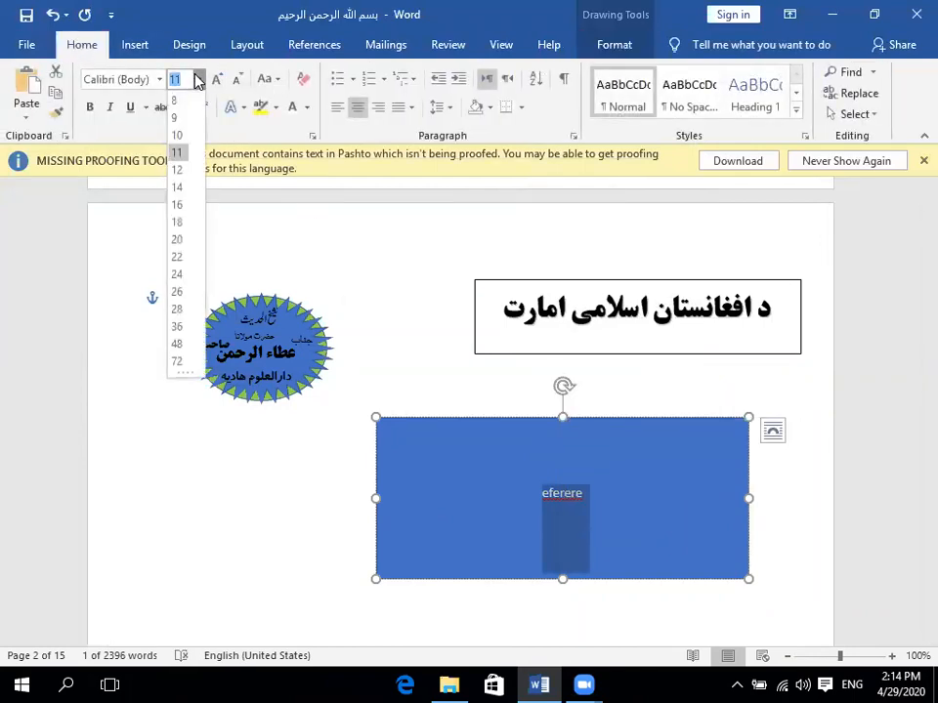
left_click(189, 327)
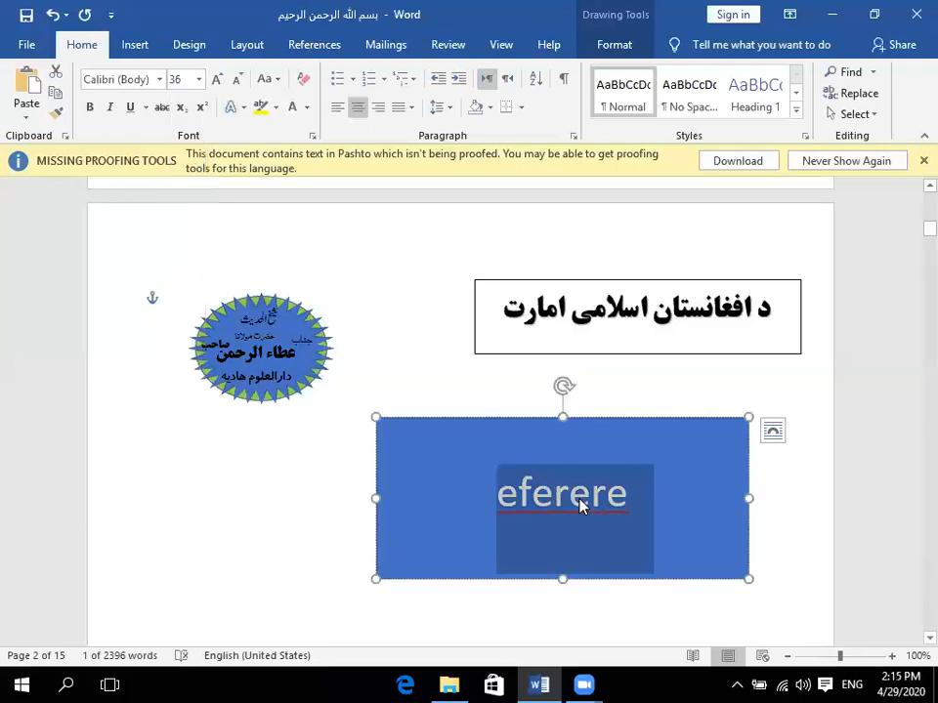
- Delete the text inside the blue rectangle and remove the rectangle from page 2
key("Delete")
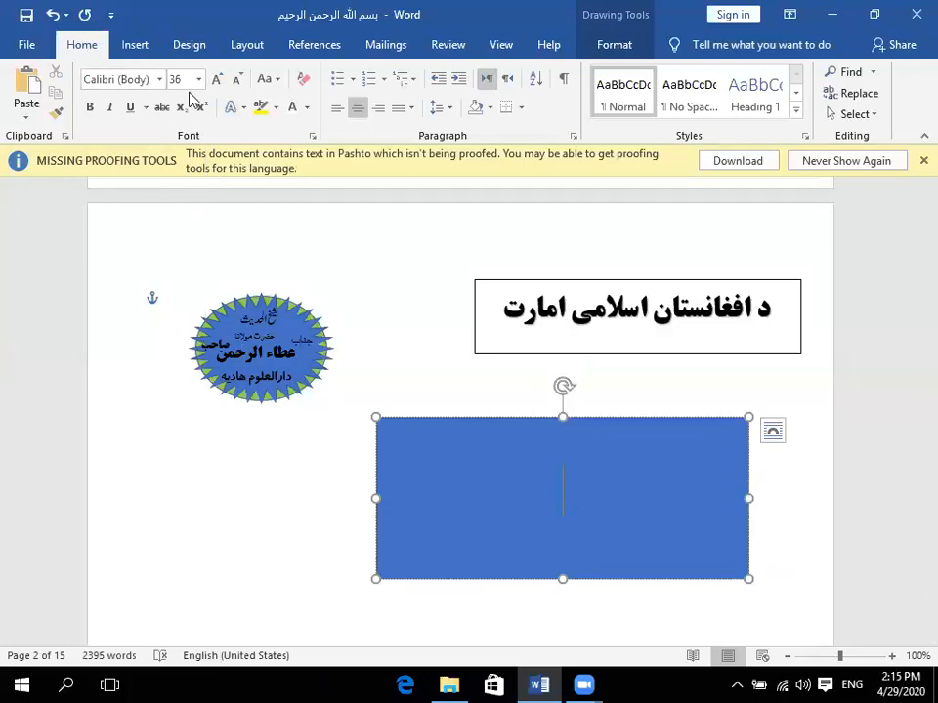
left_click(129, 51)
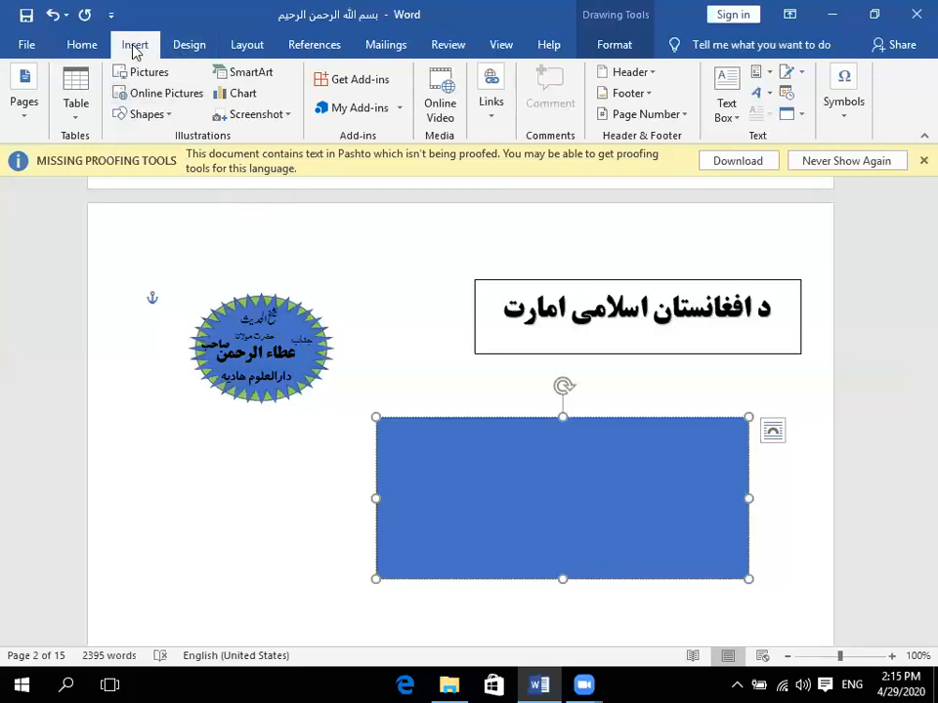
left_click(618, 47)
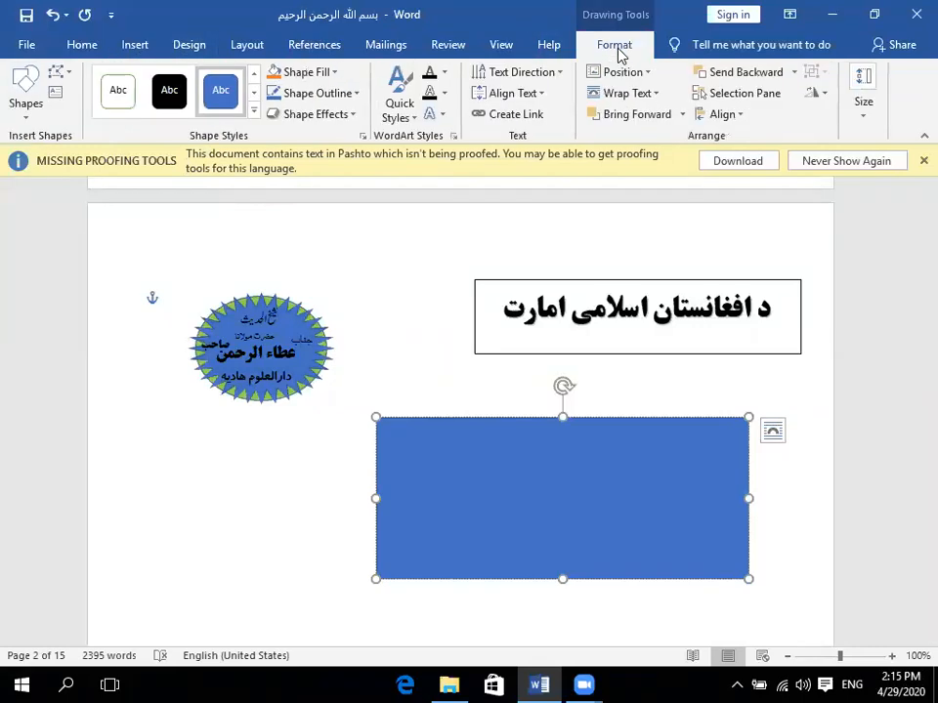
left_click(599, 425)
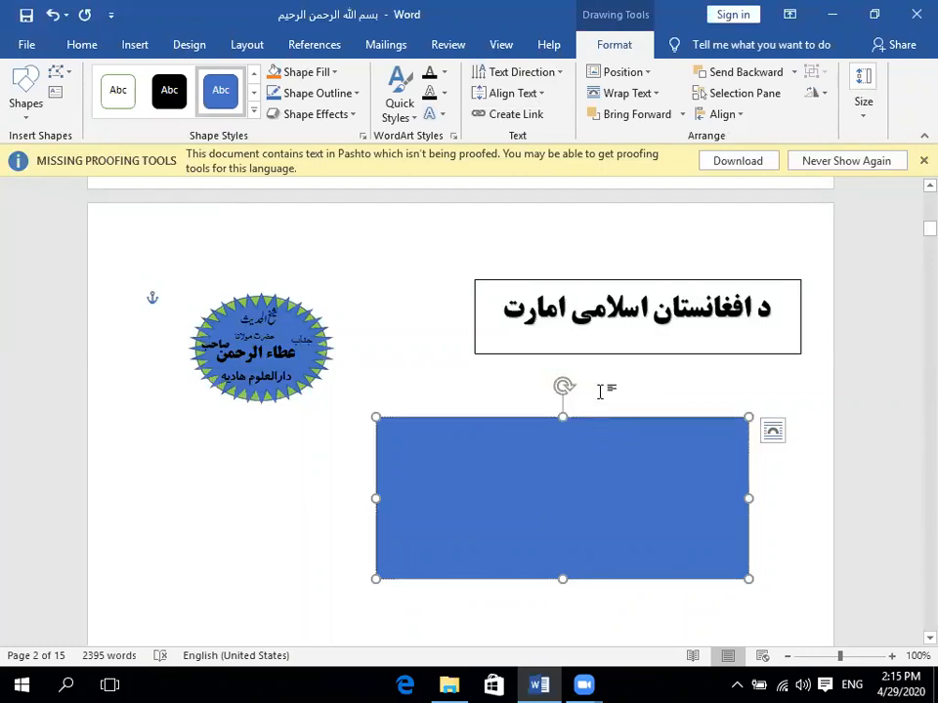
left_click(630, 313)
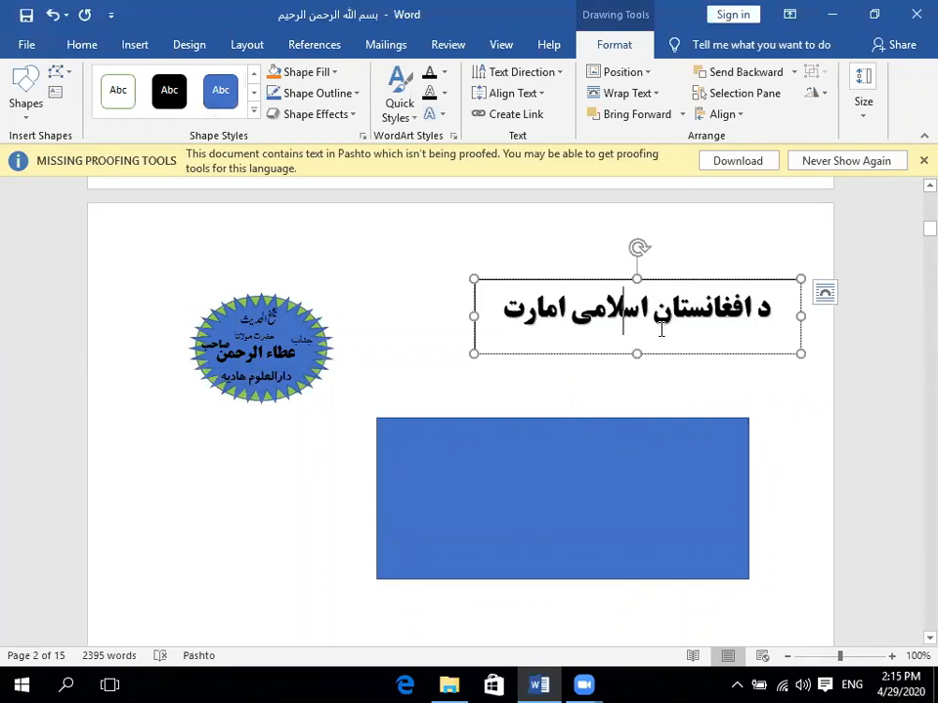
left_click(668, 443)
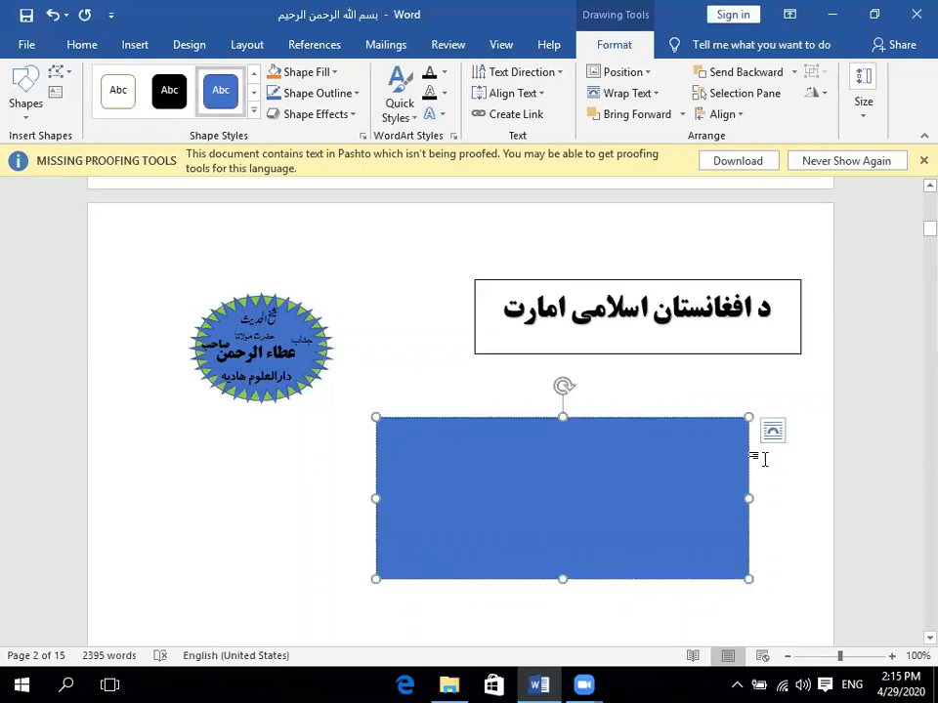
left_click(706, 419)
key("Delete")
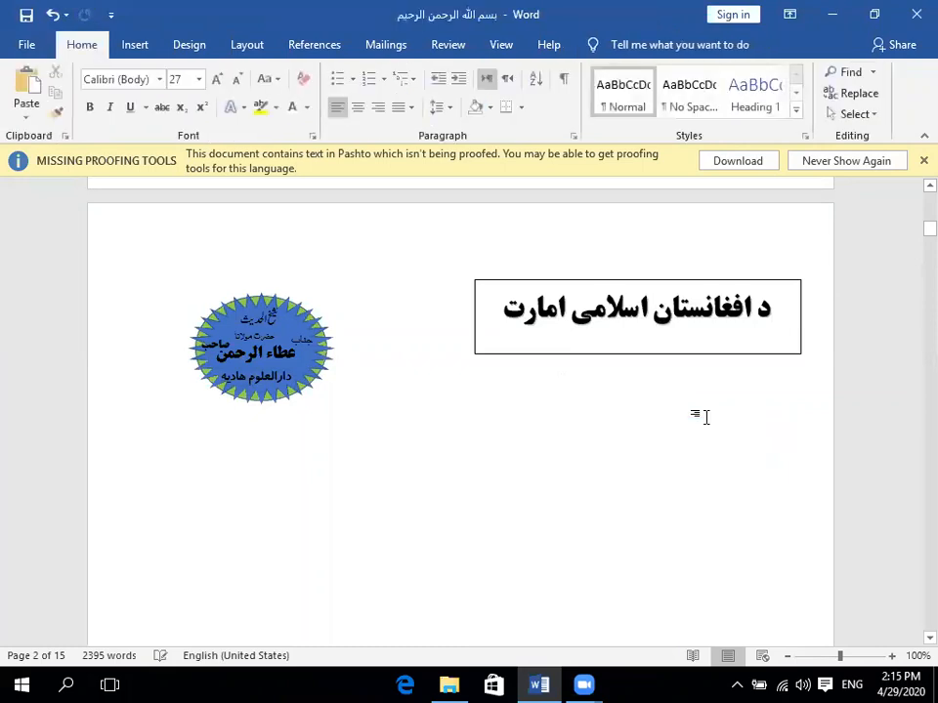
- Move the heading text box on page 2 lower and slightly left, and enlarge it from its lower-left corner
left_click(661, 336)
left_click(661, 351)
left_click_drag(661, 352, 627, 418)
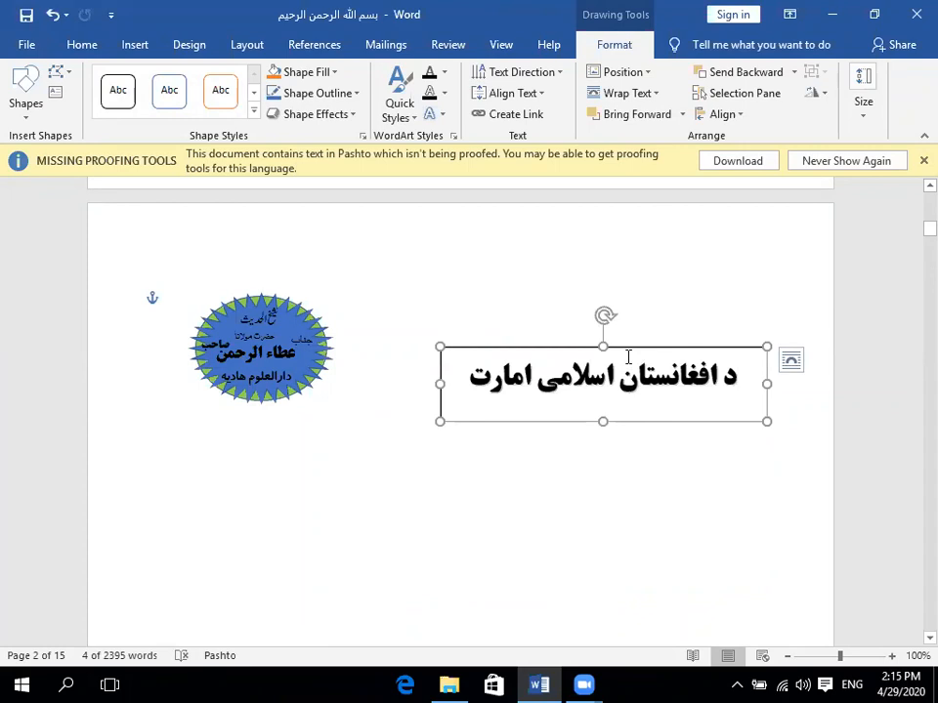
left_click_drag(440, 421, 426, 460)
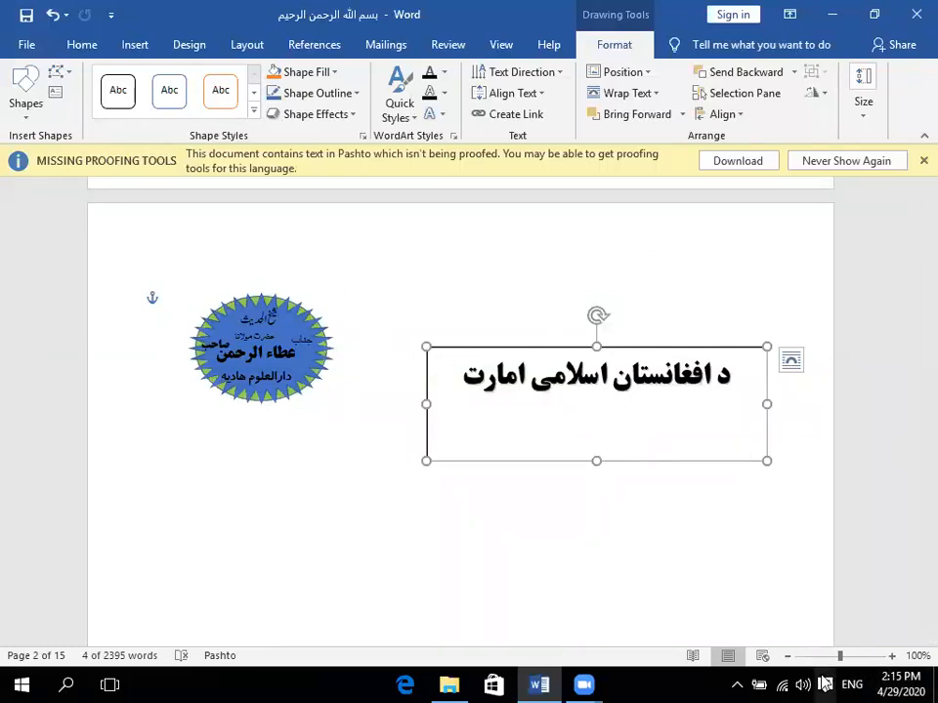
- Change the heading text box's shape to the Frame basic shape
left_click(27, 108)
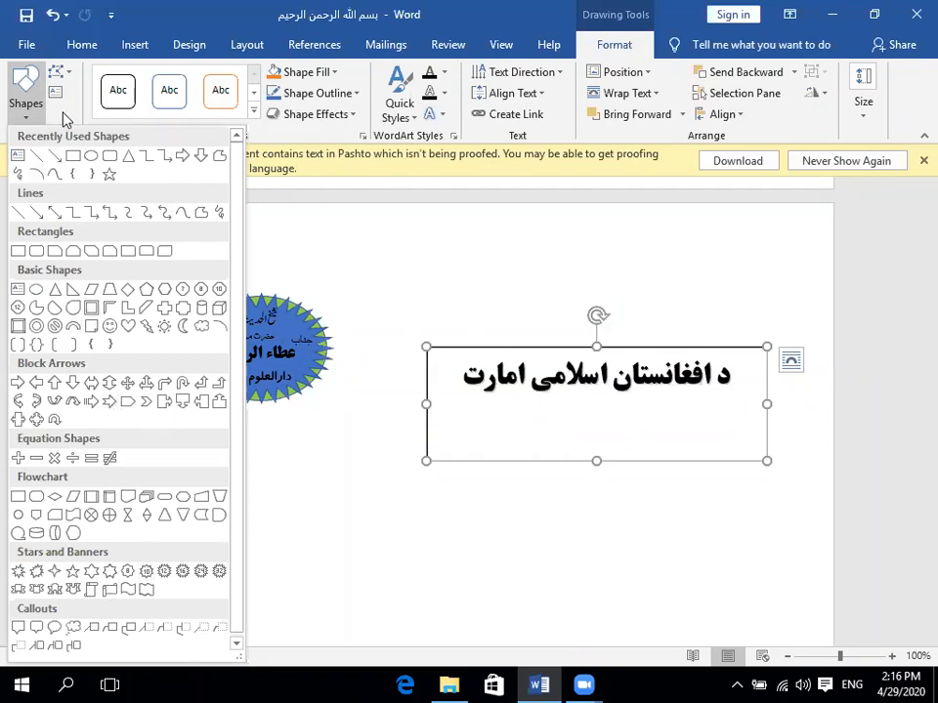
left_click(71, 78)
left_click(71, 80)
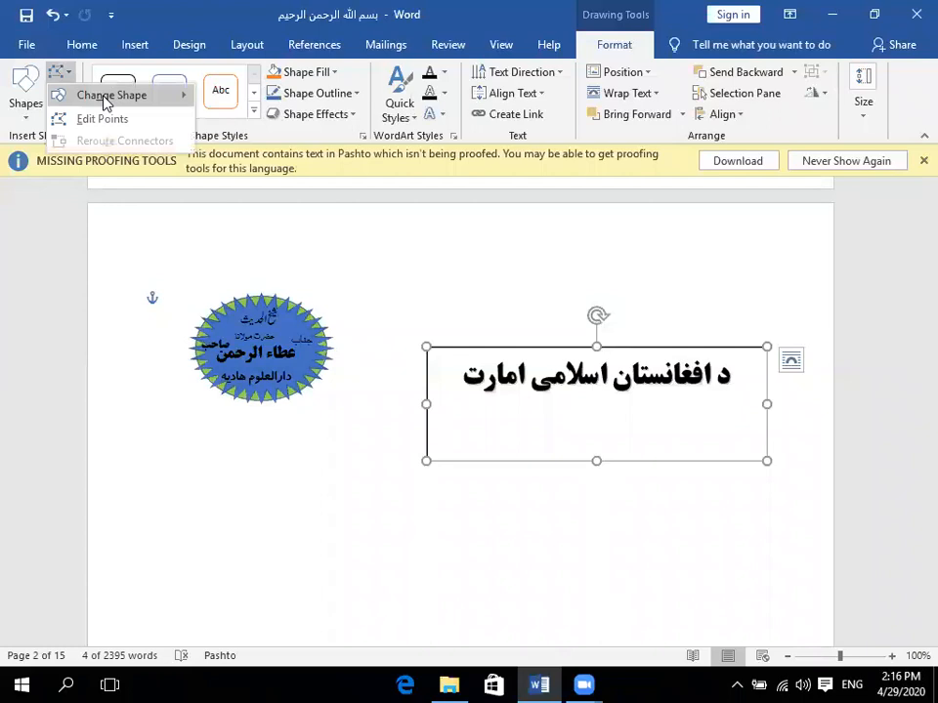
mouse_move(180, 95)
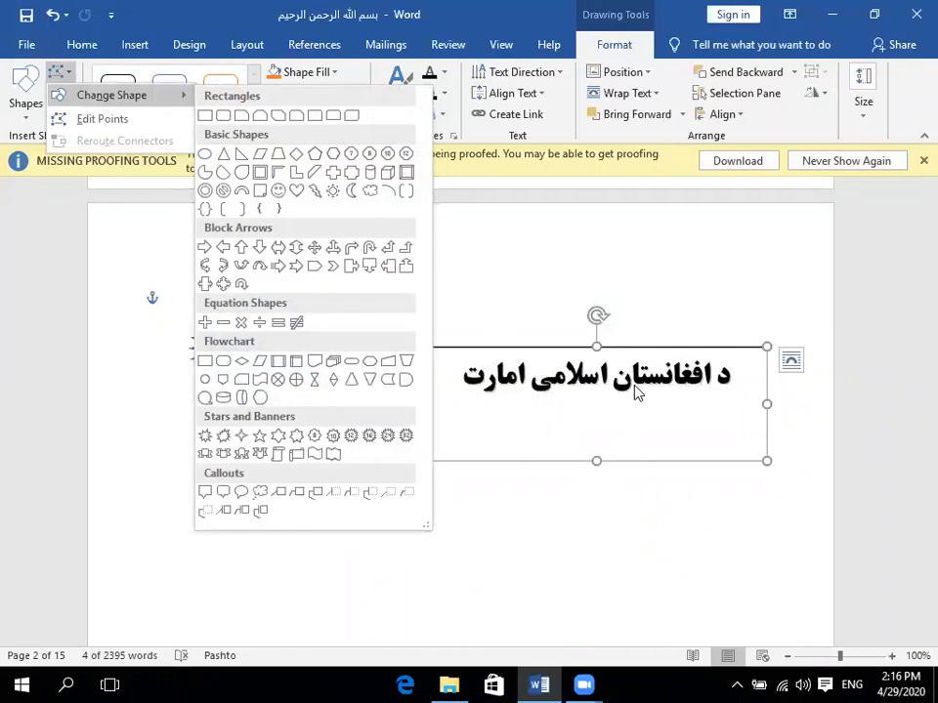
left_click(259, 173)
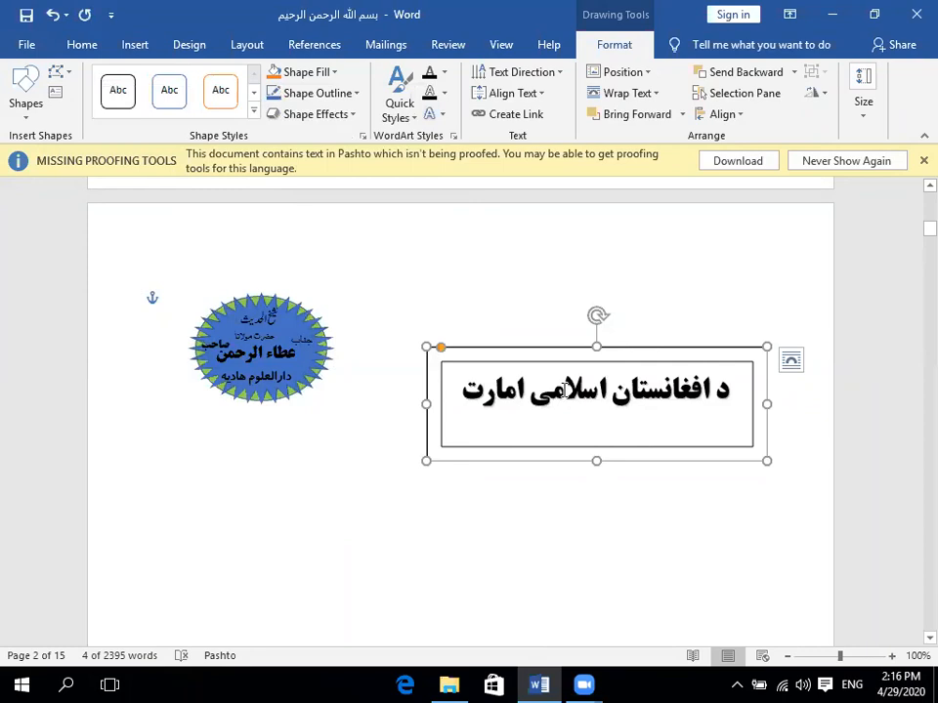
- Change the heading text box's shape to an oval
left_click(71, 78)
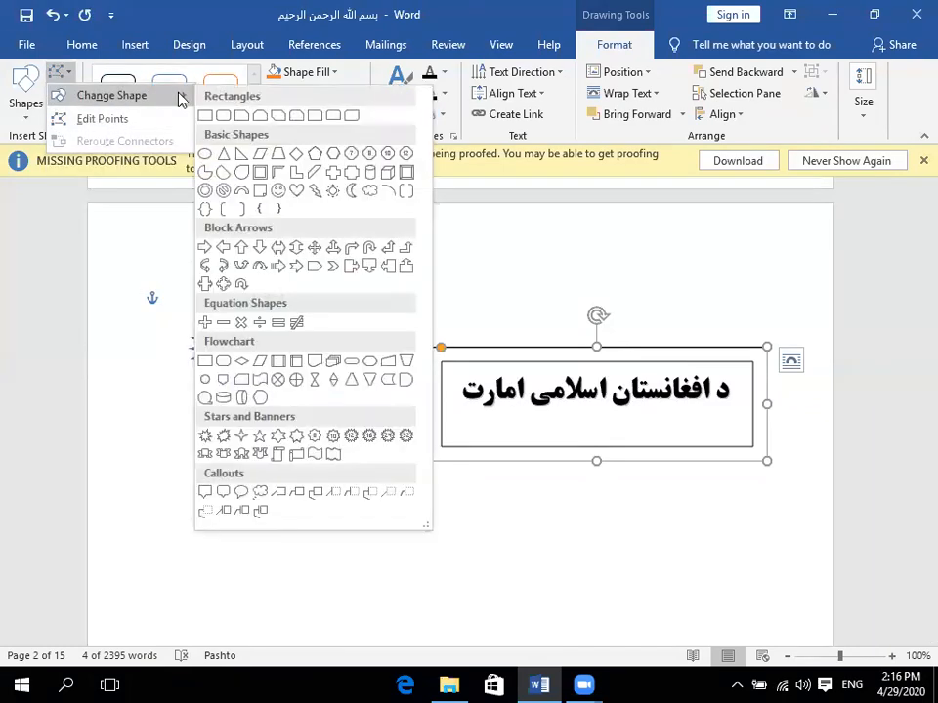
left_click(204, 153)
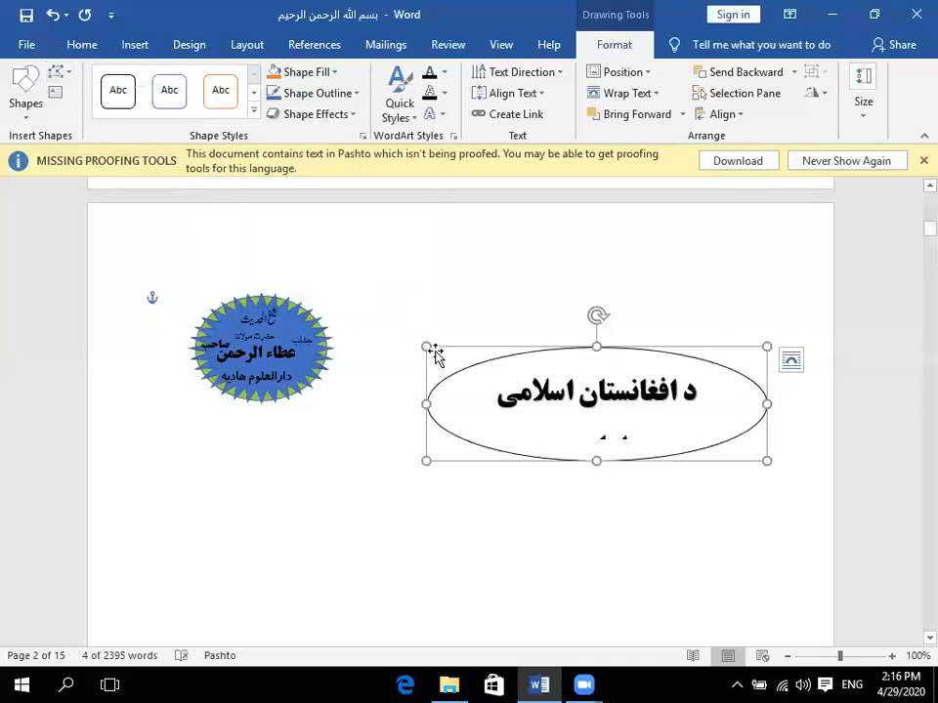
left_click(60, 72)
mouse_move(187, 99)
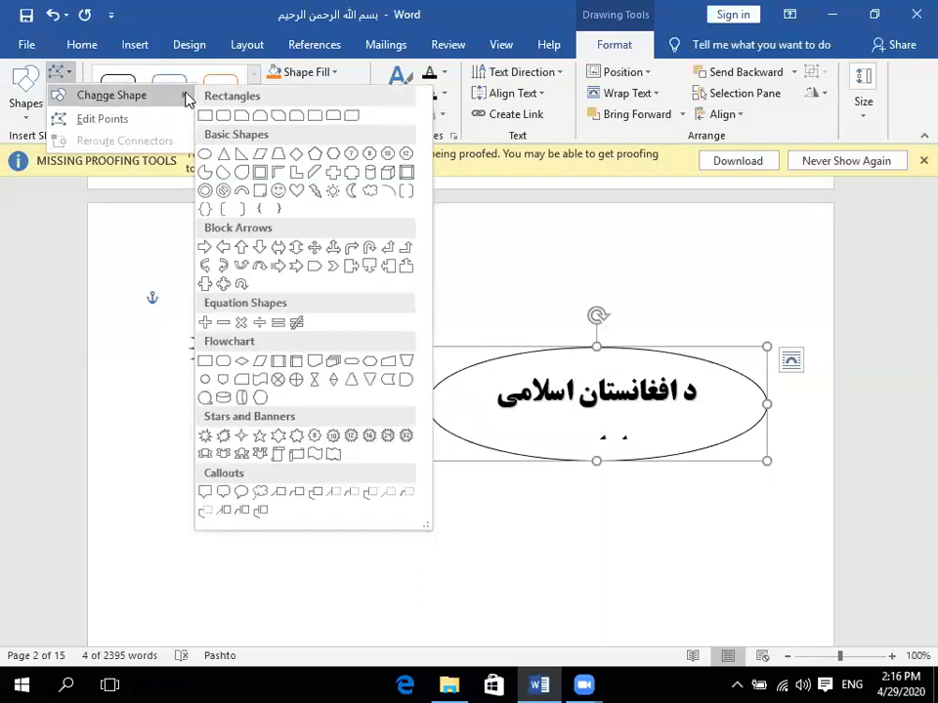
left_click(572, 549)
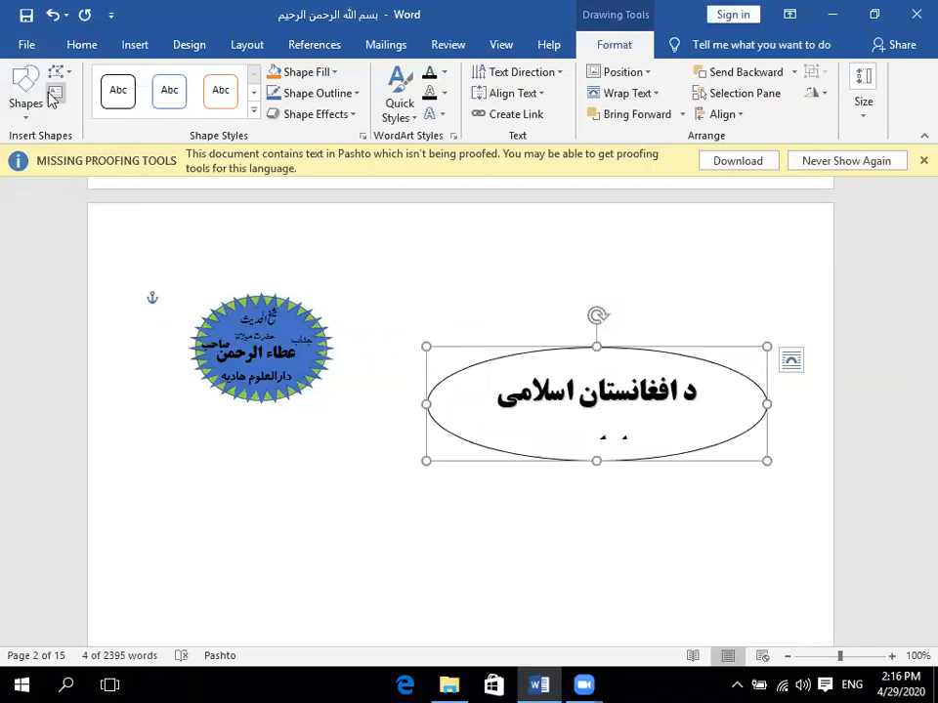
- Draw a wide many-pointed star on page 2, below the round badge
left_click(25, 115)
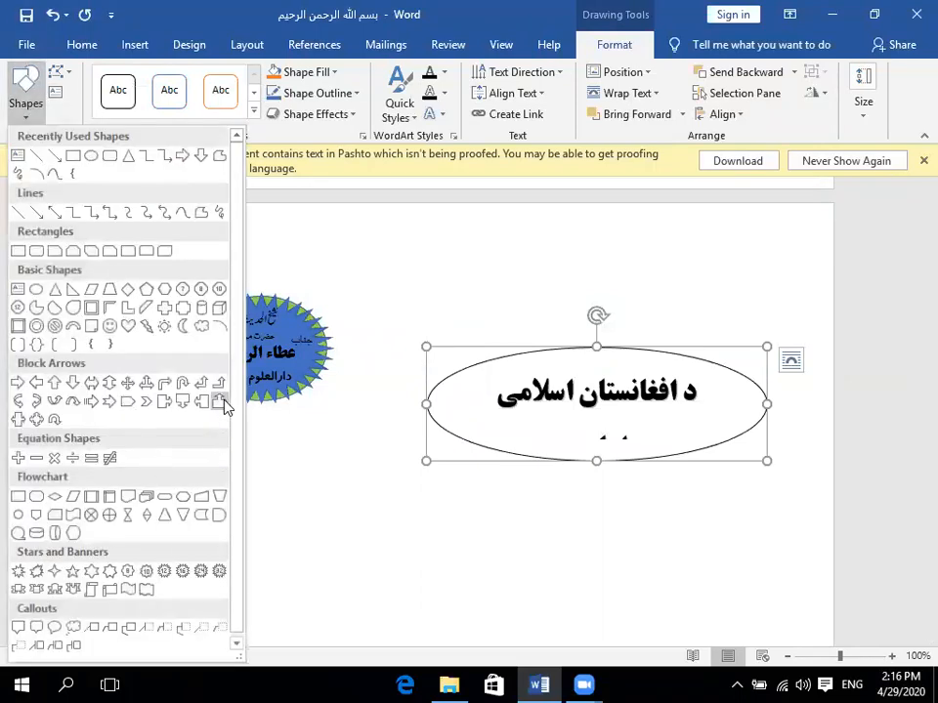
left_click(208, 570)
left_click_drag(230, 490, 442, 618)
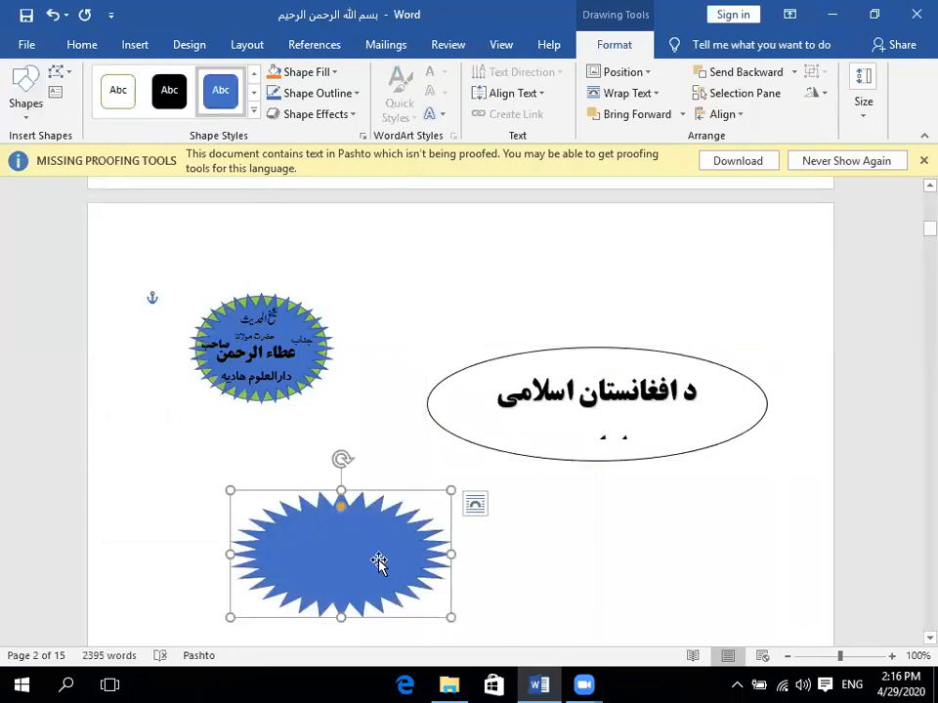
- Change the new blue star into a Wave banner shape
left_click(59, 71)
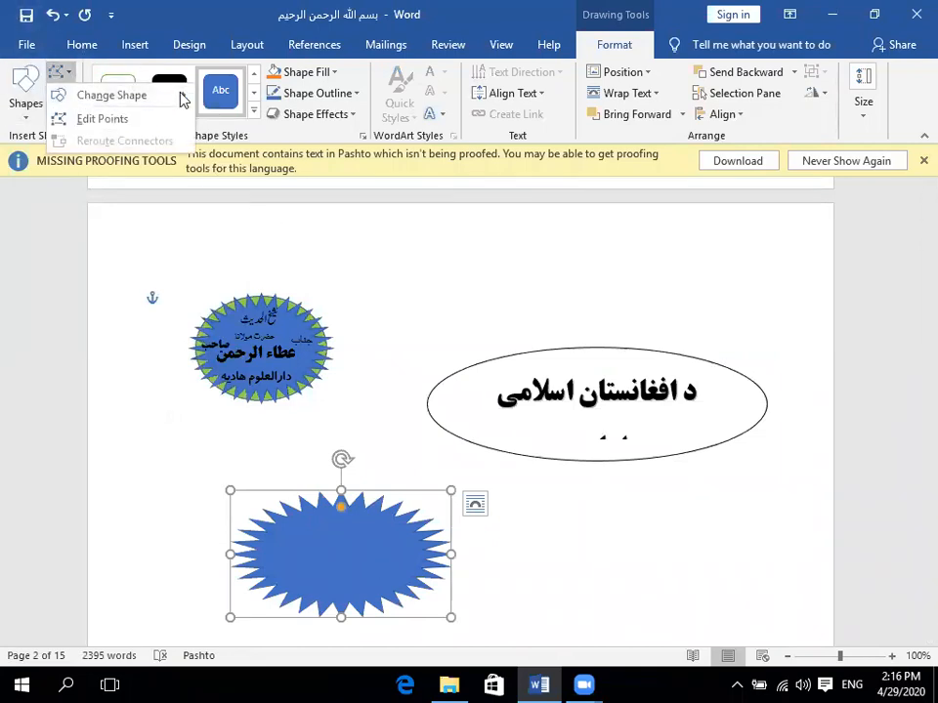
mouse_move(184, 94)
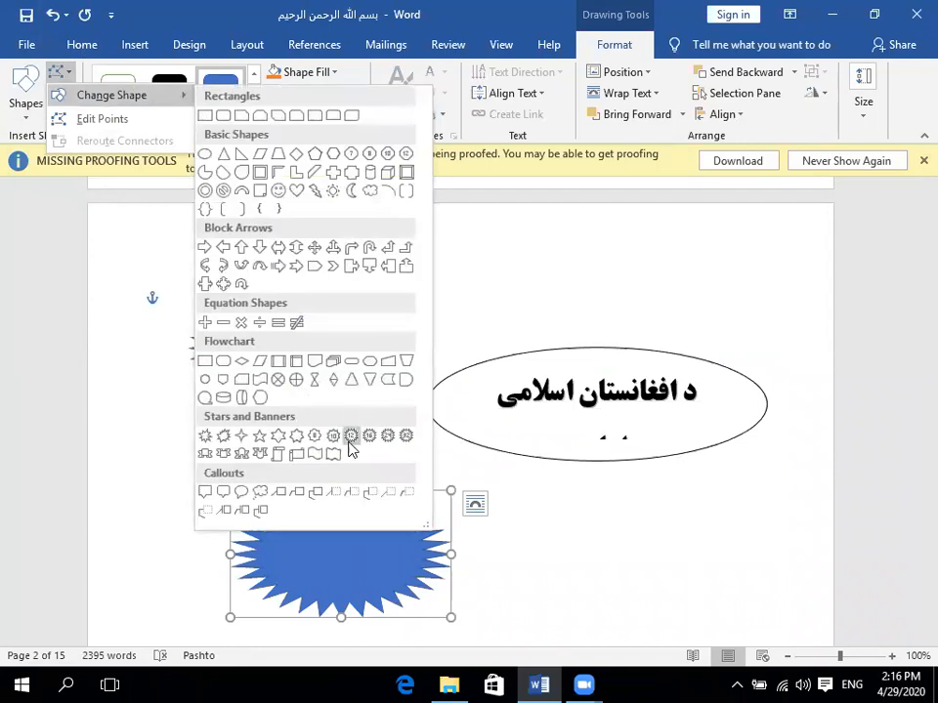
left_click(315, 453)
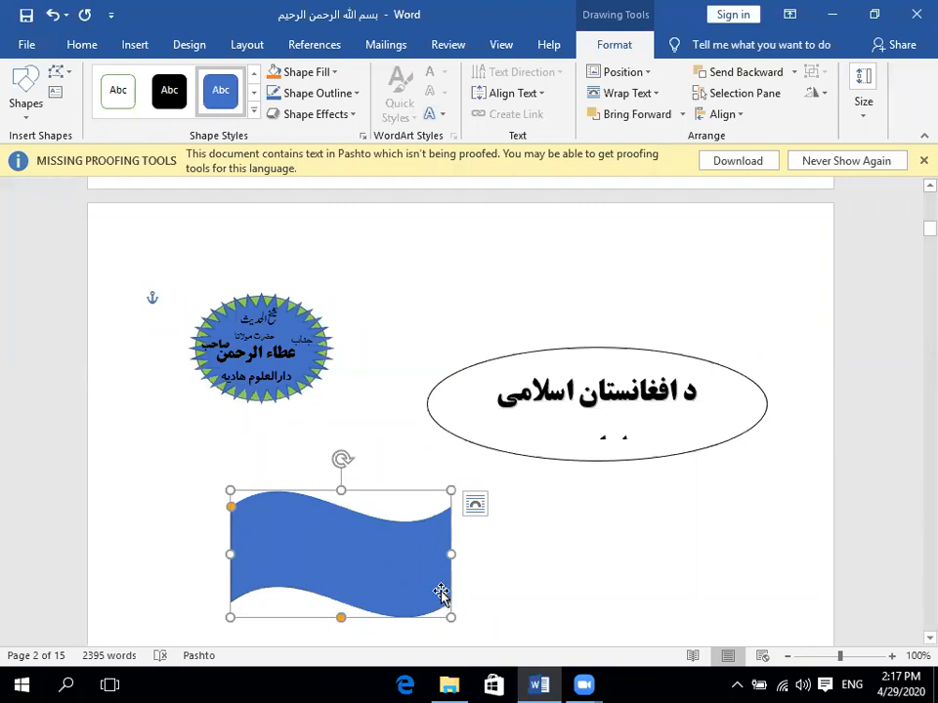
- Change the blue wave into the Flowchart: Display shape
left_click(59, 72)
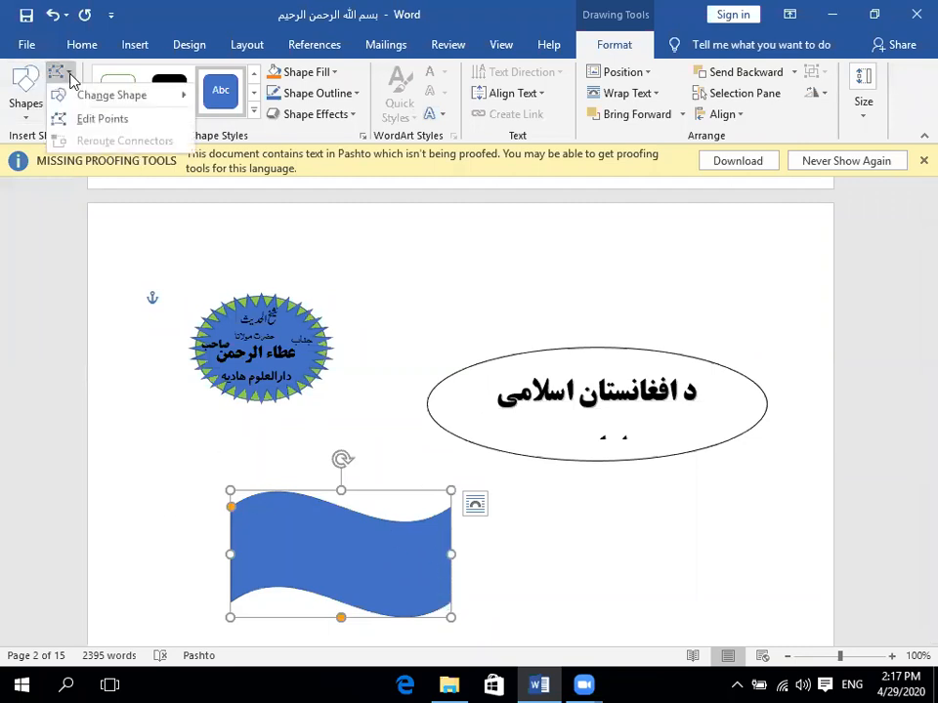
mouse_move(157, 102)
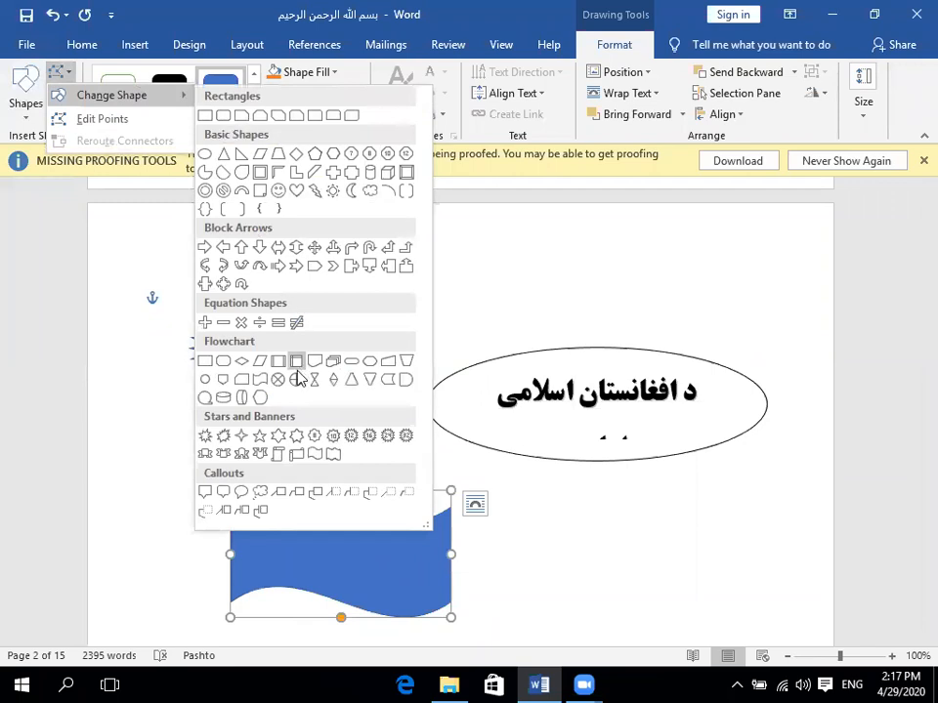
left_click(260, 398)
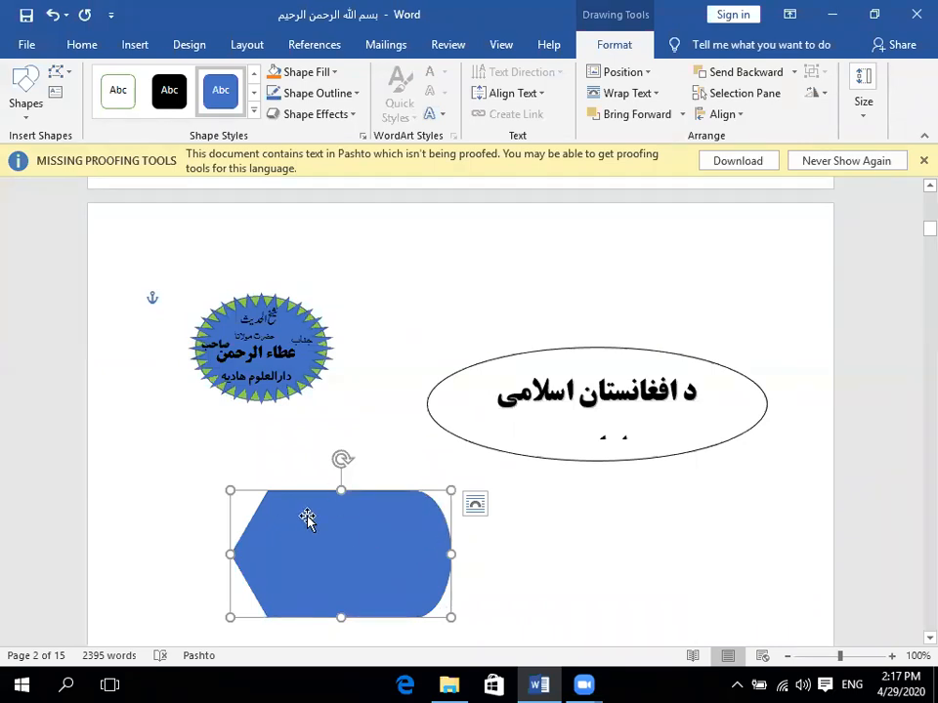
left_click(63, 75)
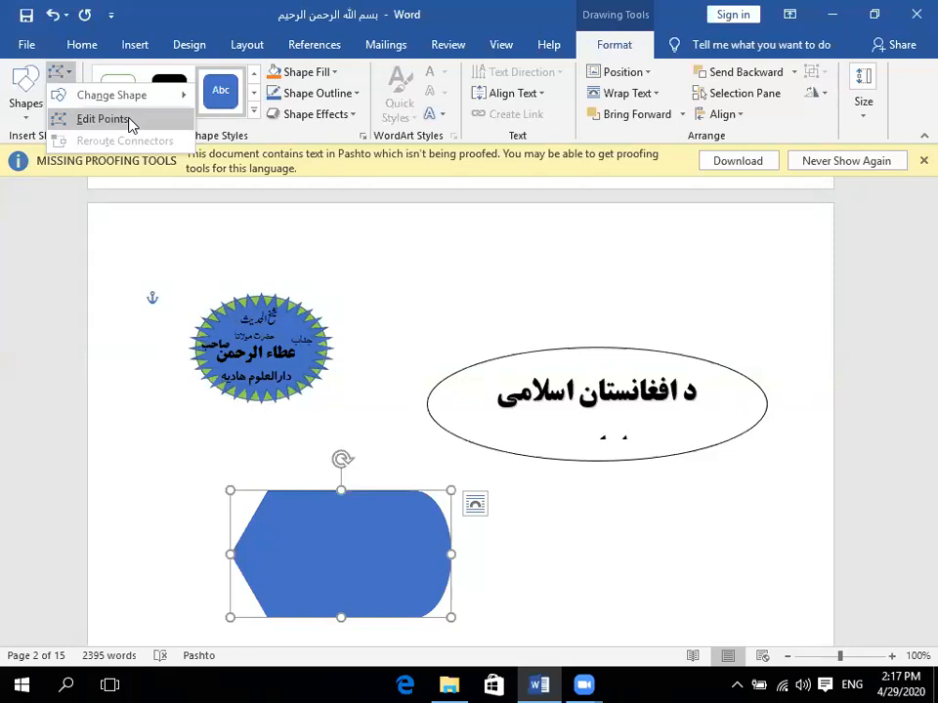
left_click(348, 547)
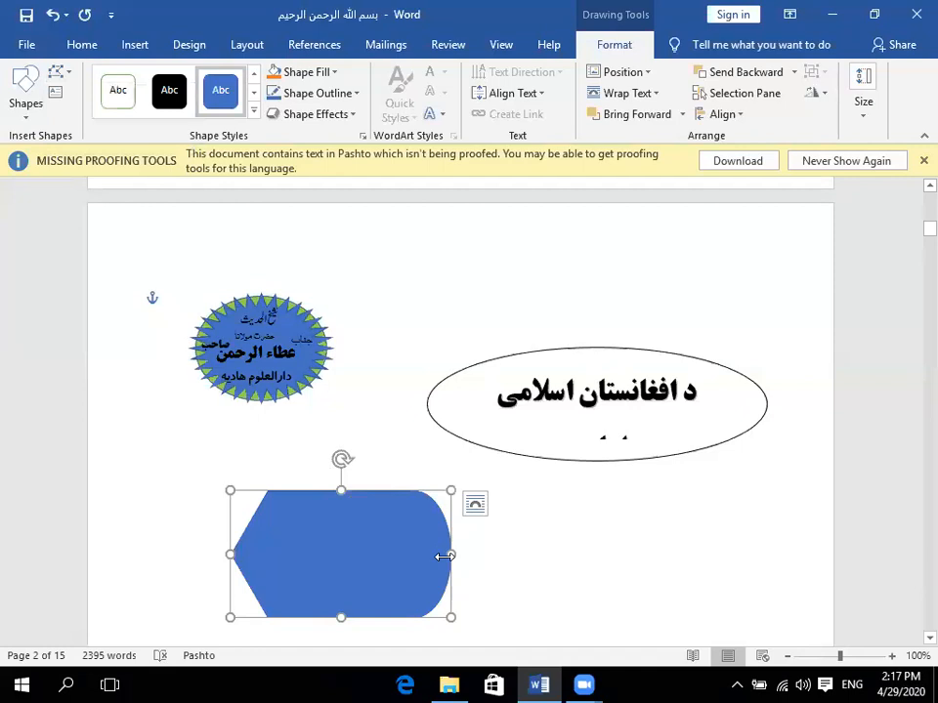
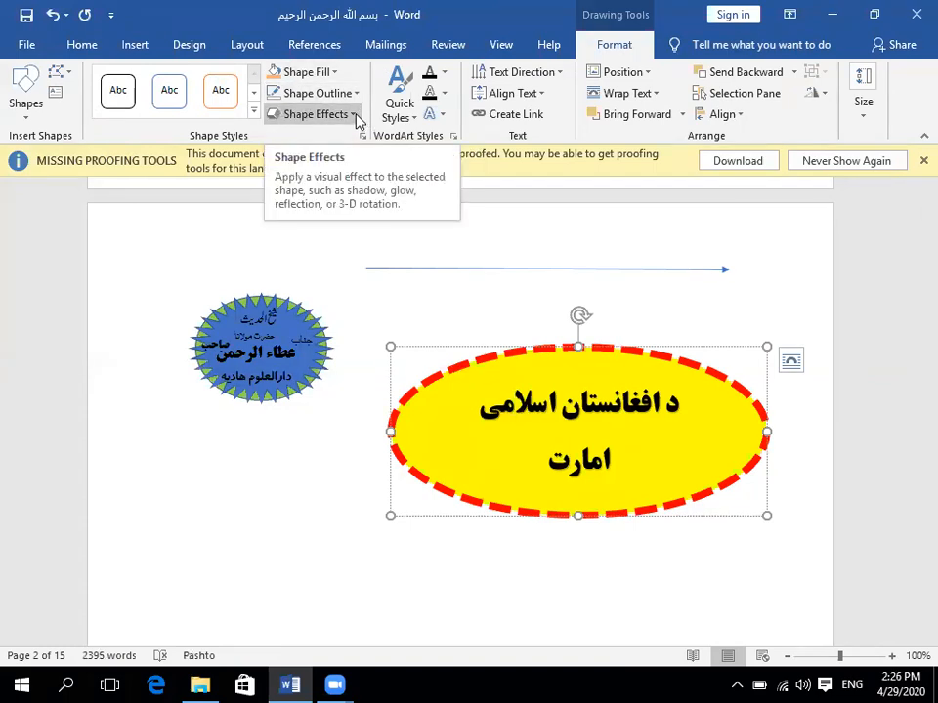
- Apply the first preset in the third row of the Perspective 3-D rotations to the yellow oval
left_click(355, 115)
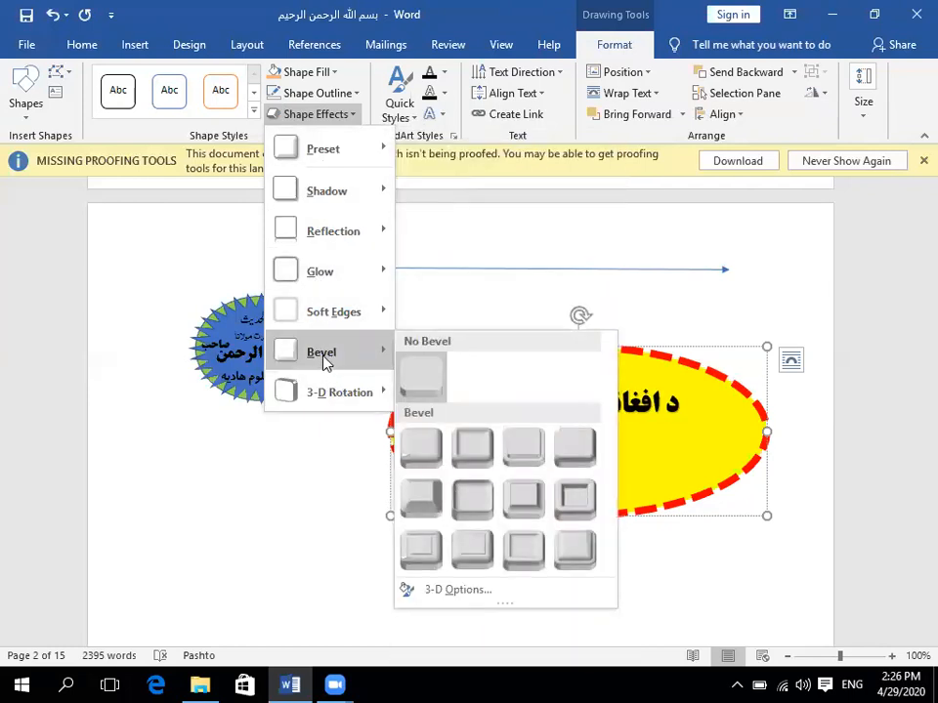
mouse_move(314, 386)
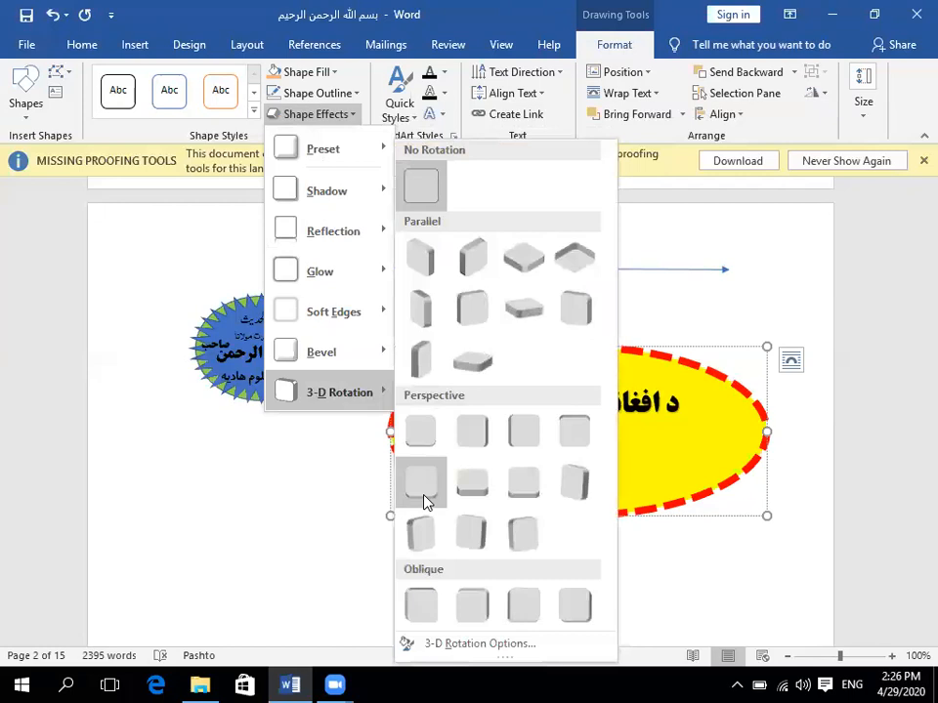
left_click(435, 536)
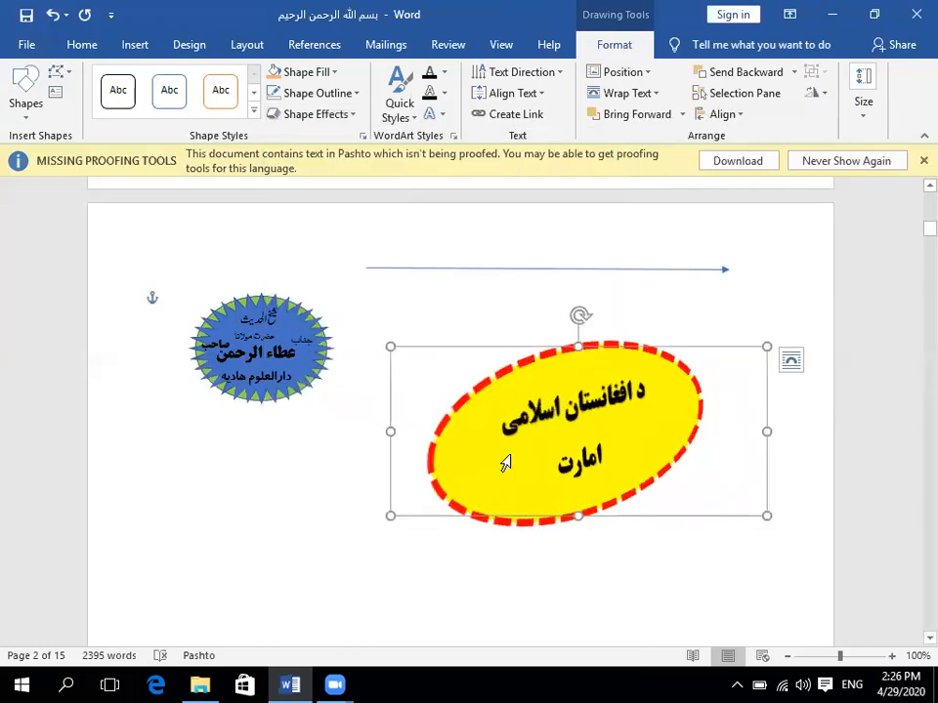
- Remove the Perspective 3-D rotation from the yellow oval by choosing No Rotation
left_click(332, 116)
mouse_move(365, 152)
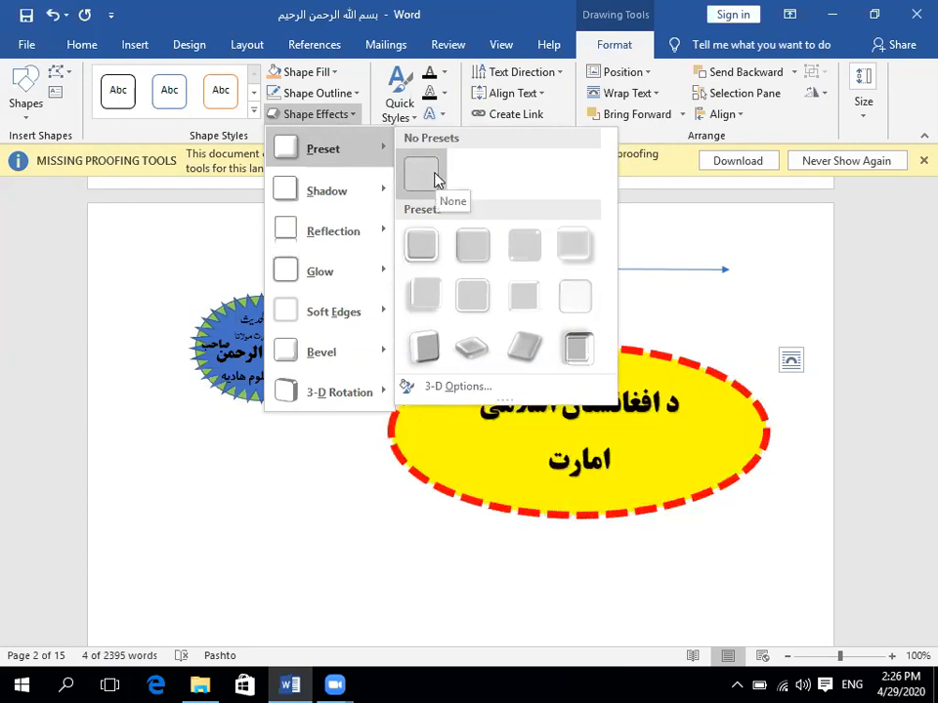
mouse_move(362, 400)
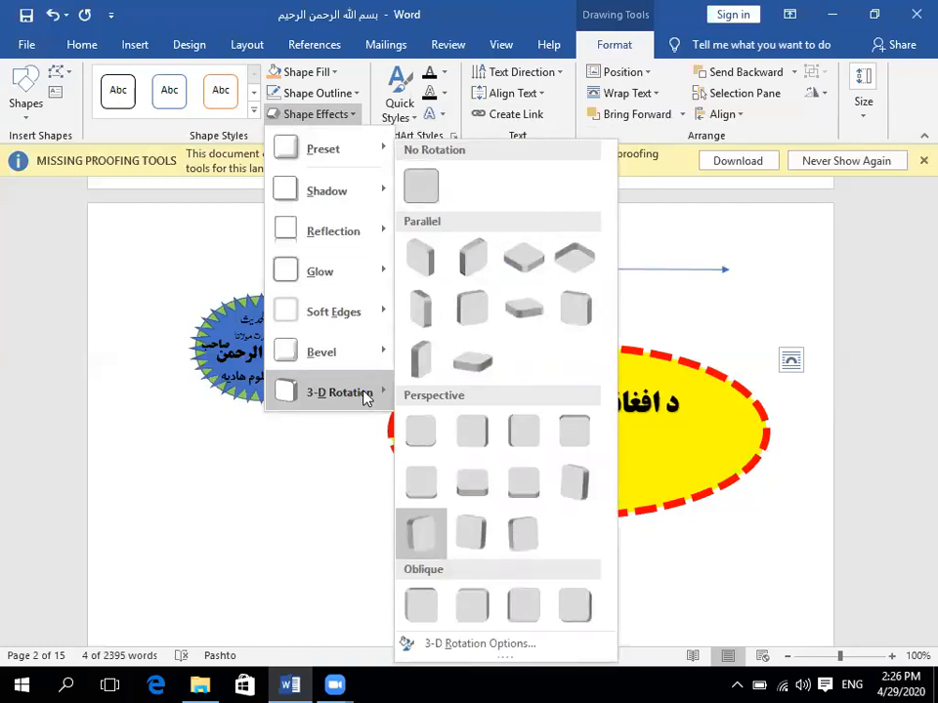
left_click(443, 188)
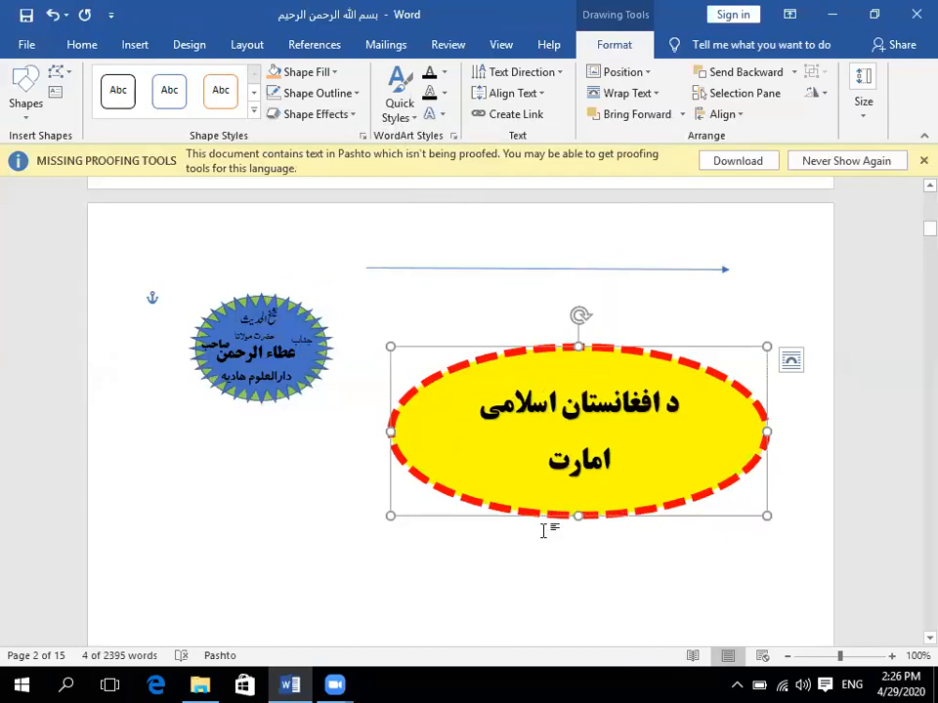
- Add a blue glow from the second row of glow variations around the yellow oval
left_click(354, 116)
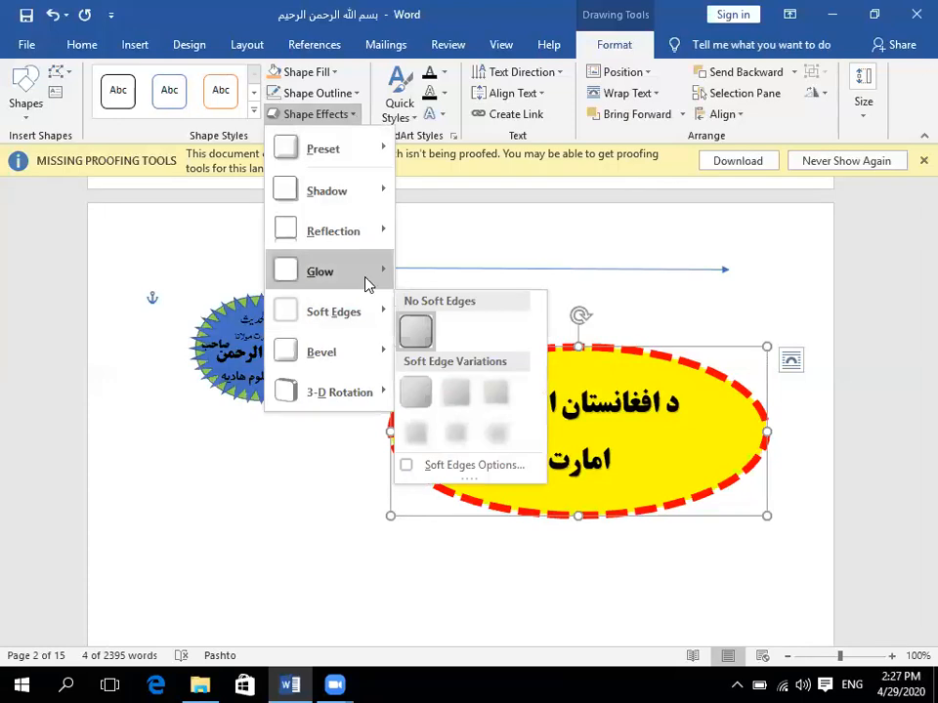
mouse_move(368, 280)
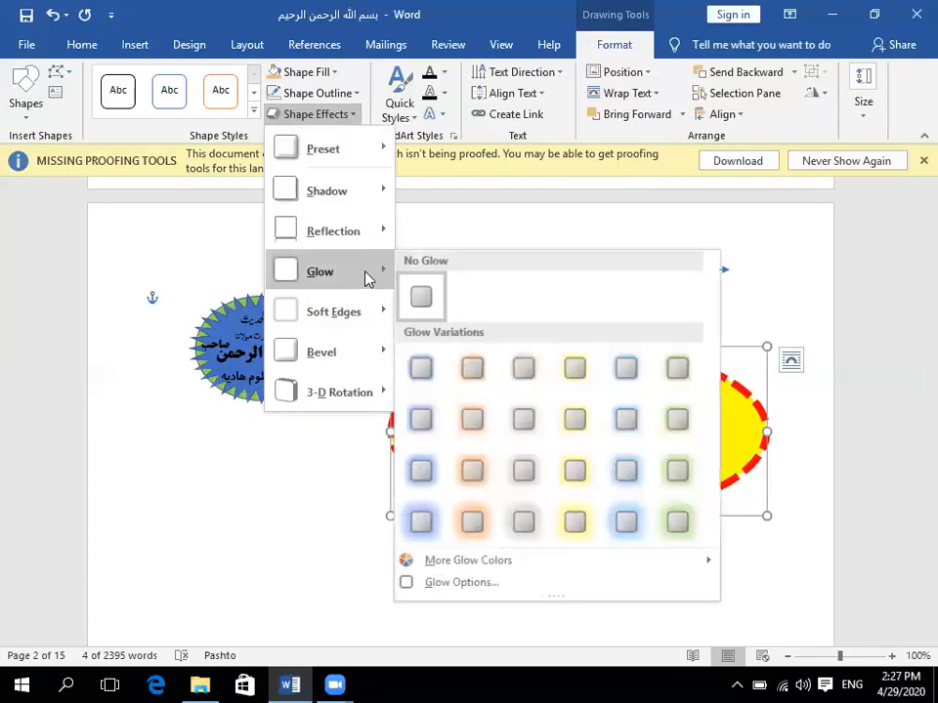
left_click(420, 425)
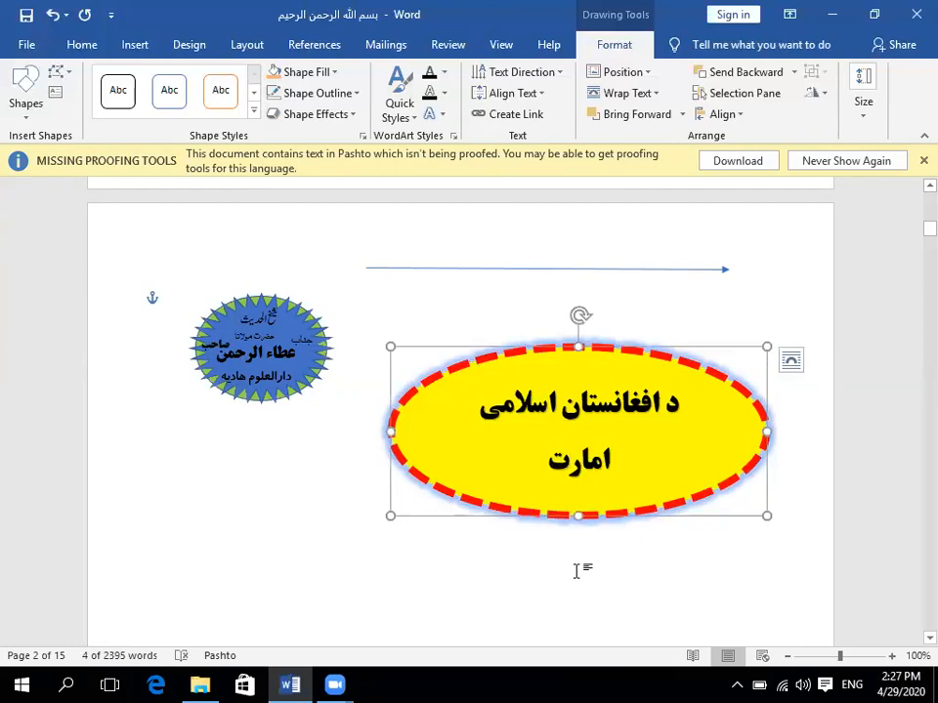
- Apply the second preset in the first row of the Parallel 3-D rotations to the glowing oval
left_click(347, 114)
mouse_move(388, 407)
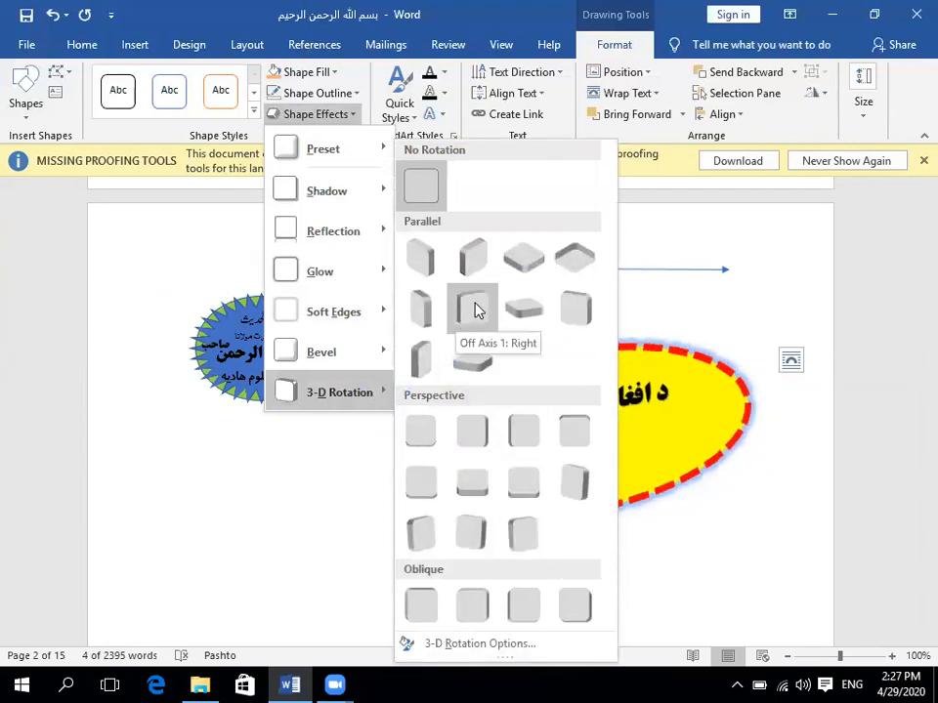
left_click(479, 262)
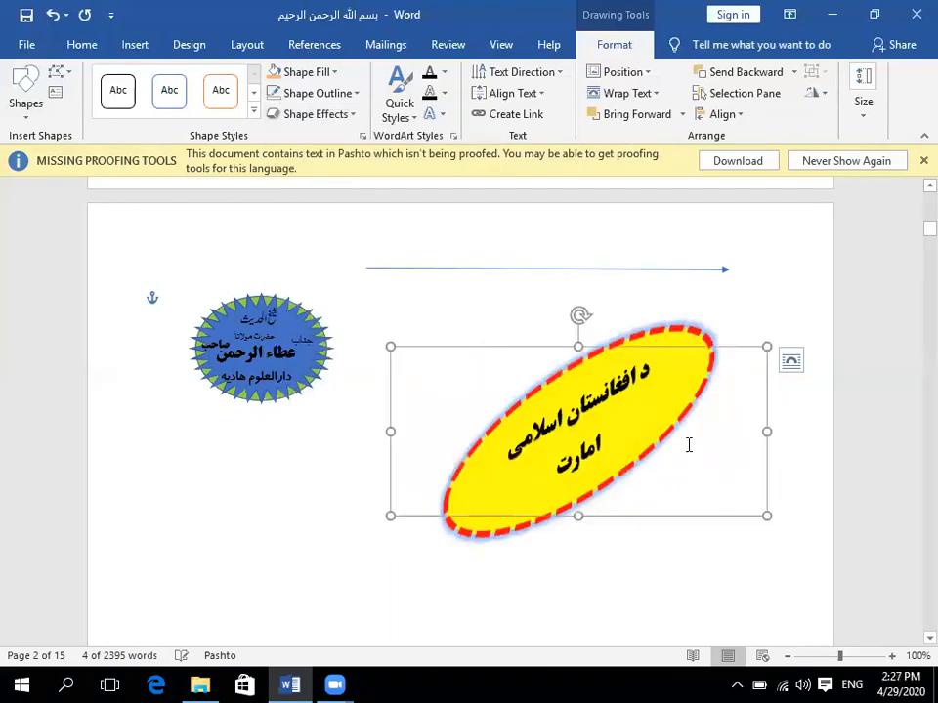
- Remove the blue glow from the rotated oval by choosing No Glow
left_click(356, 116)
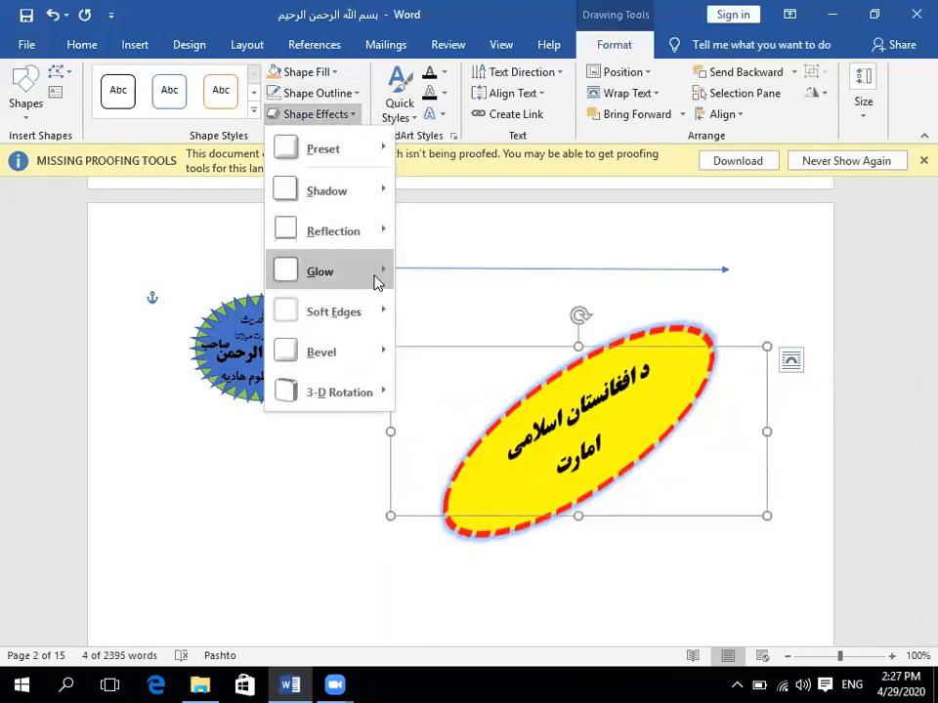
mouse_move(376, 281)
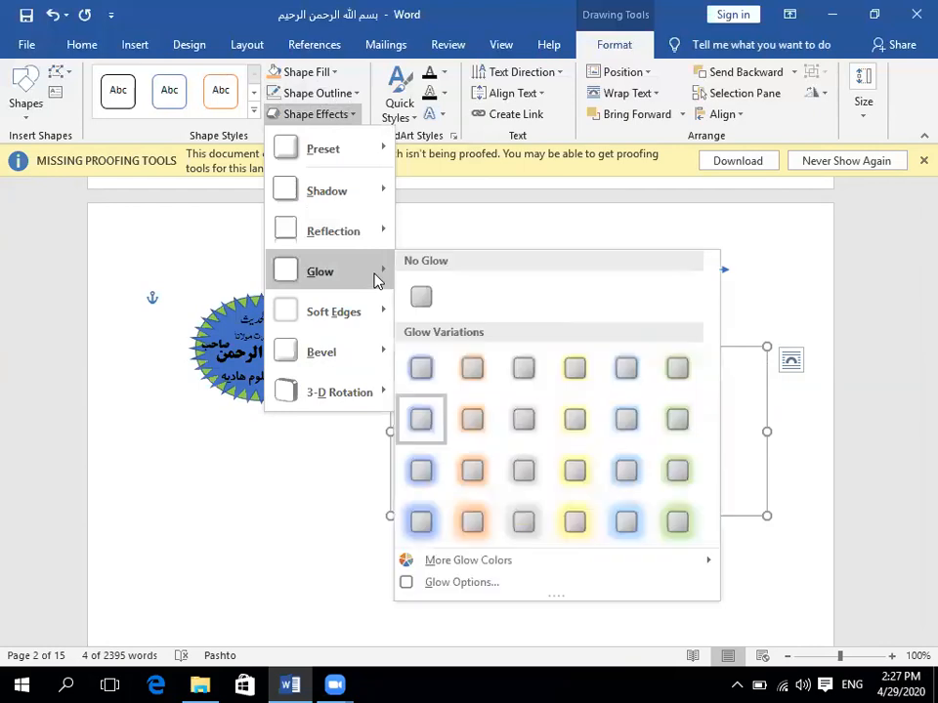
left_click(420, 295)
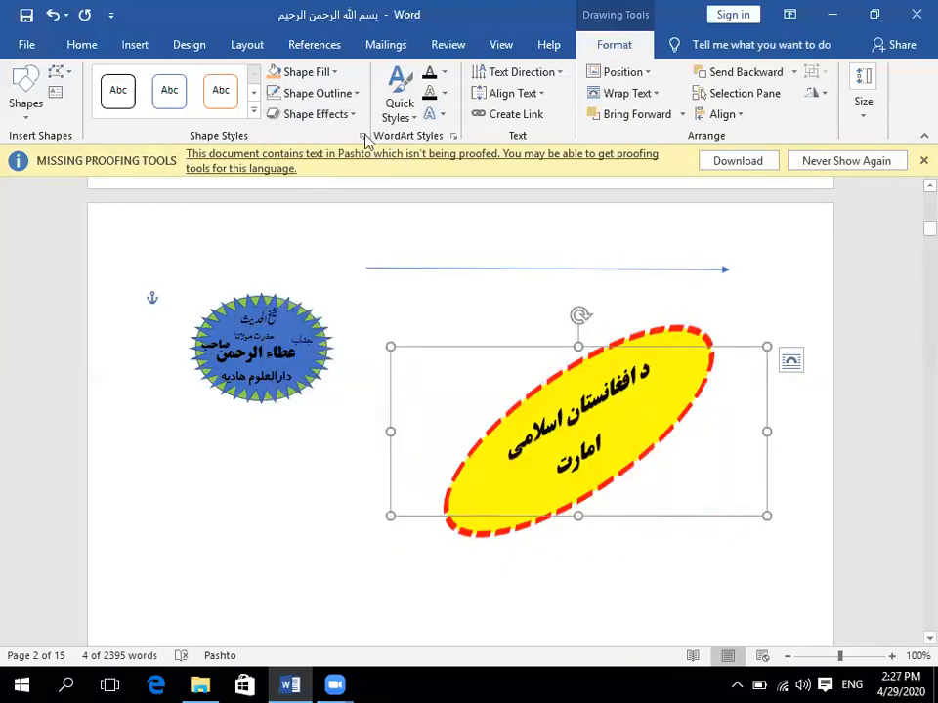
- Reset the tilted yellow oval to No Rotation, leaving its outline settings unedited
left_click(360, 95)
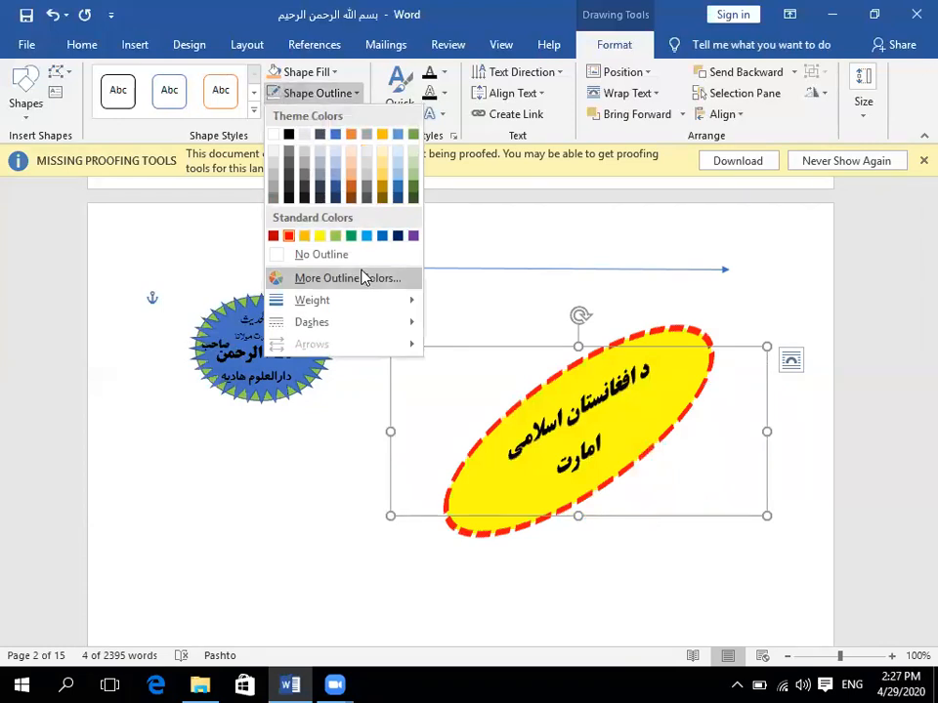
left_click(293, 501)
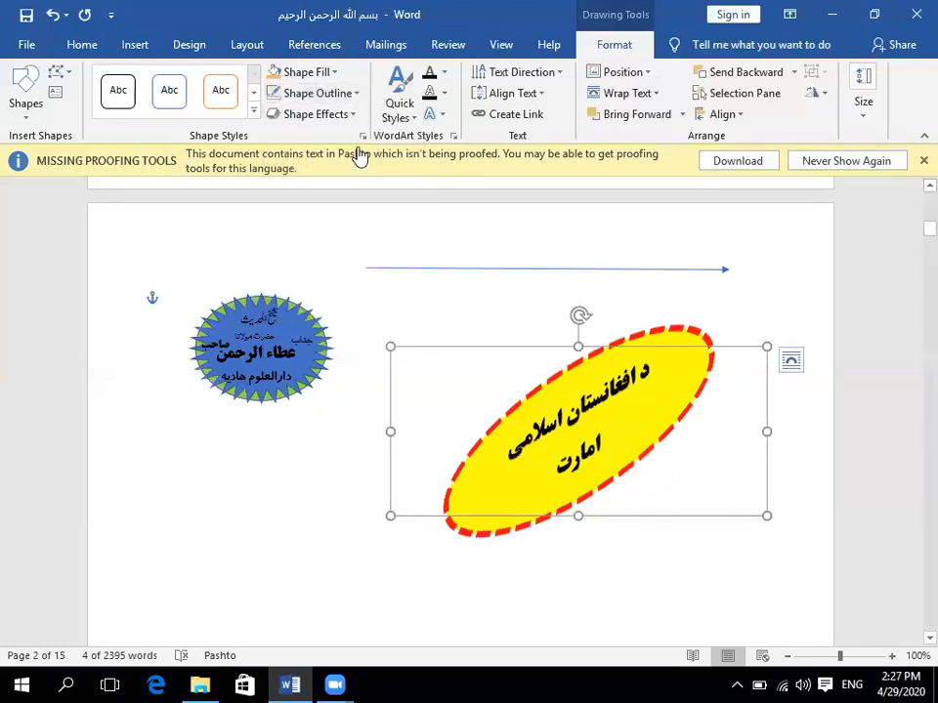
left_click(357, 117)
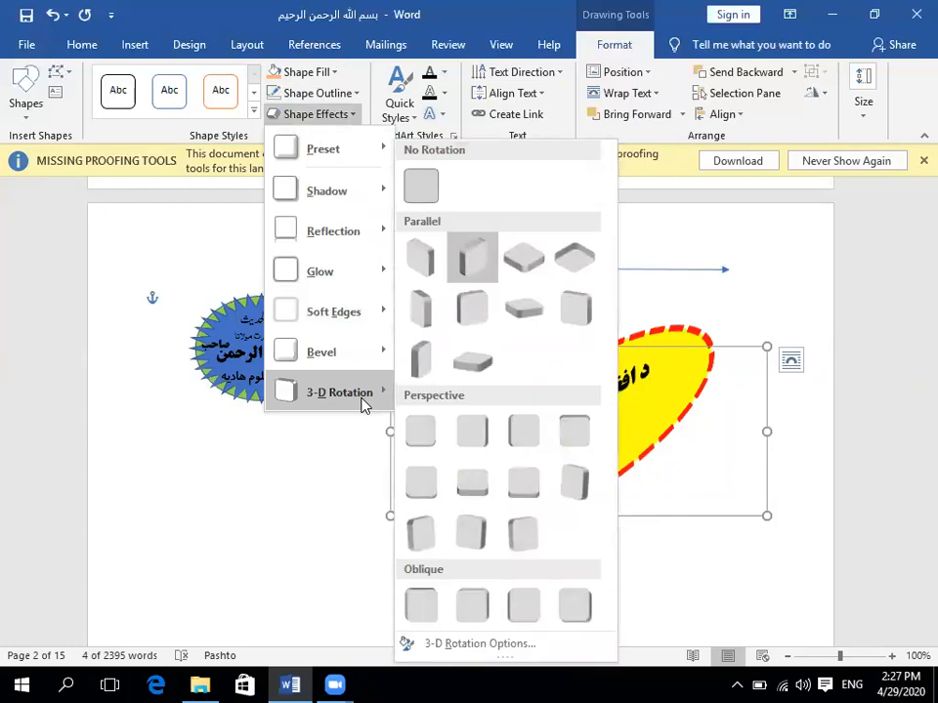
left_click(421, 187)
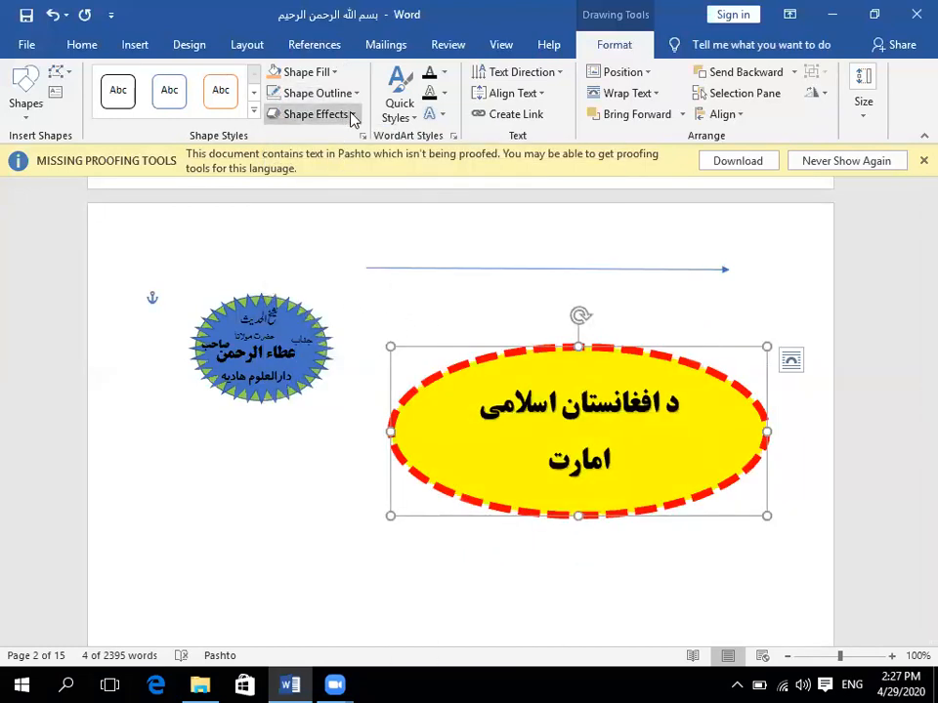
- Try the first preset in the third row of Parallel 3-D rotations on the oval and reset it to No Rotation
left_click(353, 115)
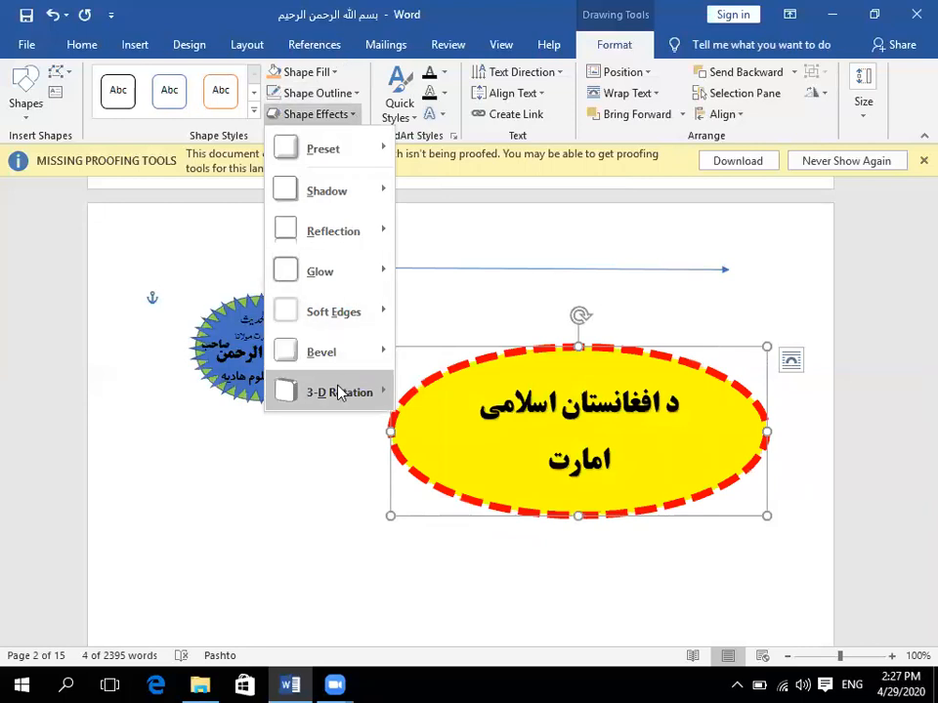
mouse_move(339, 392)
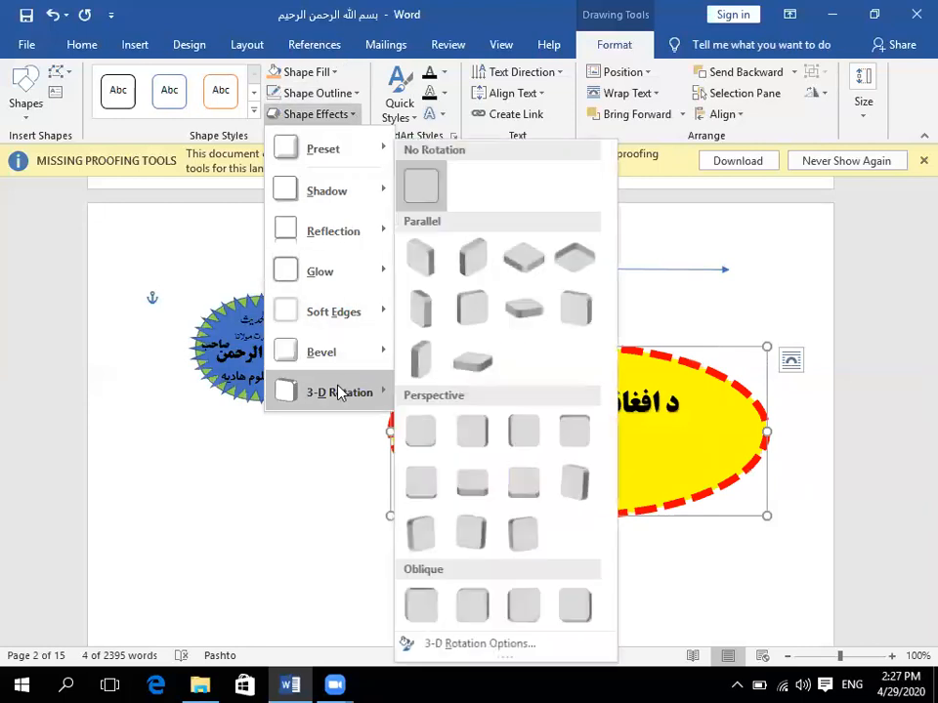
left_click(418, 359)
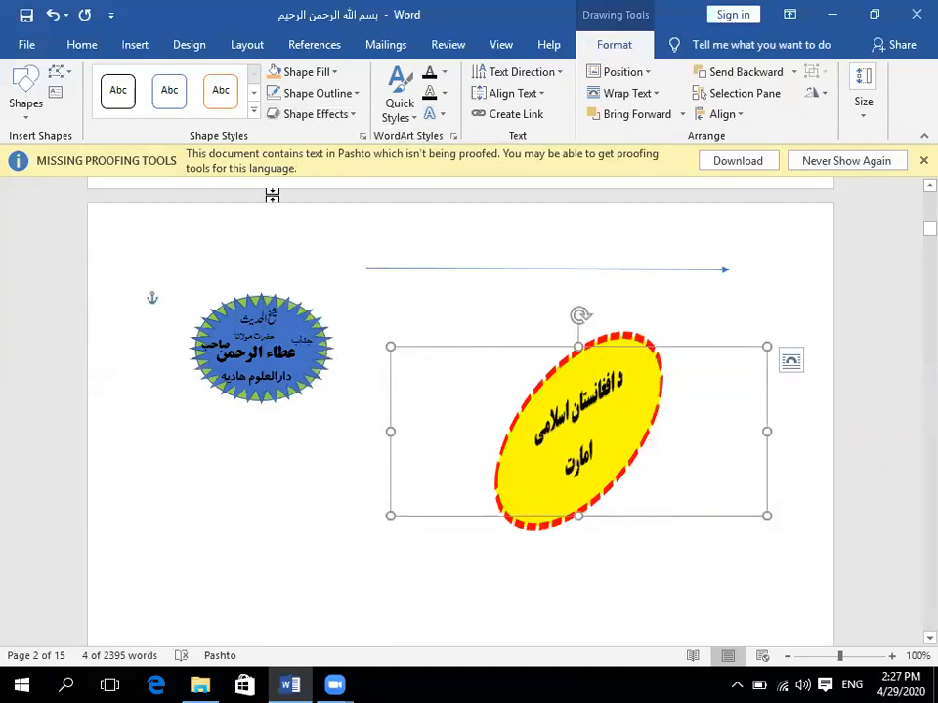
left_click(354, 114)
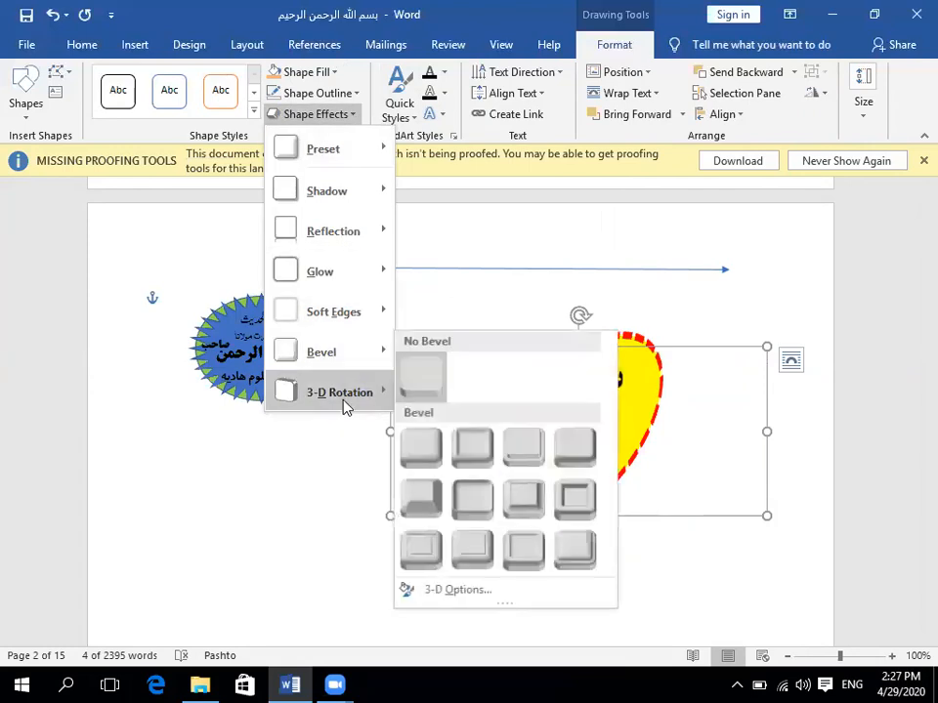
left_click(436, 192)
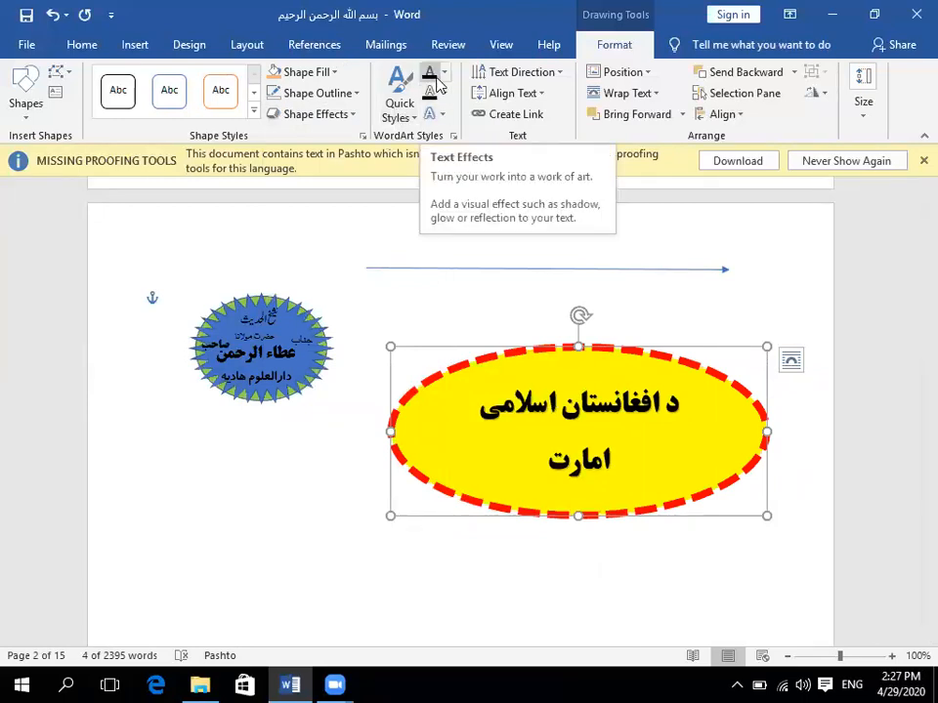
- Give the heading text inside the yellow oval a light blue text fill and an orange text outline
left_click_drag(585, 402, 568, 454)
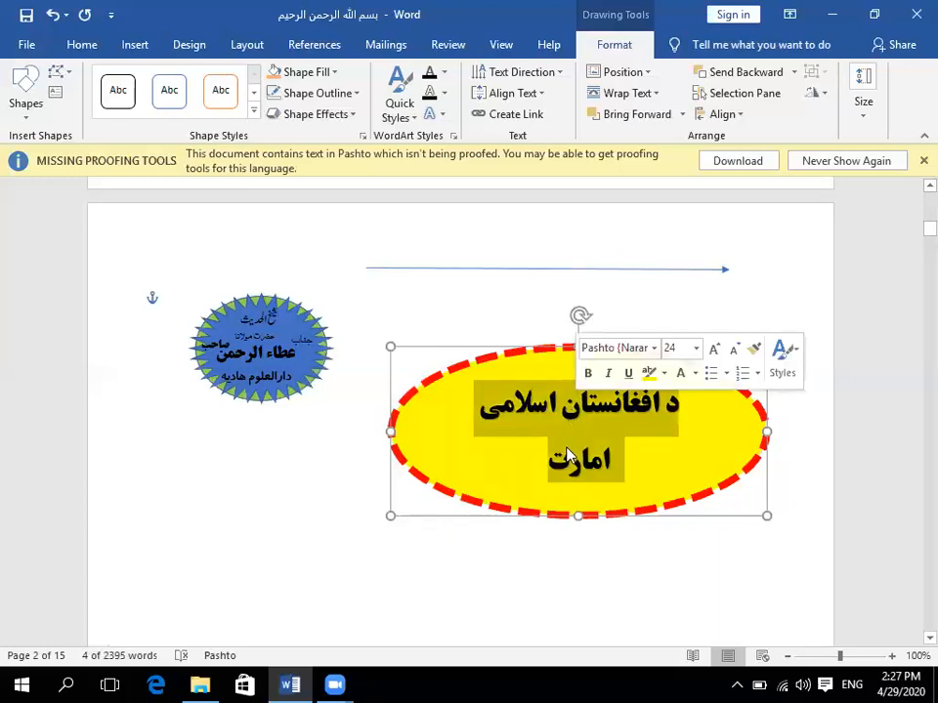
left_click(445, 75)
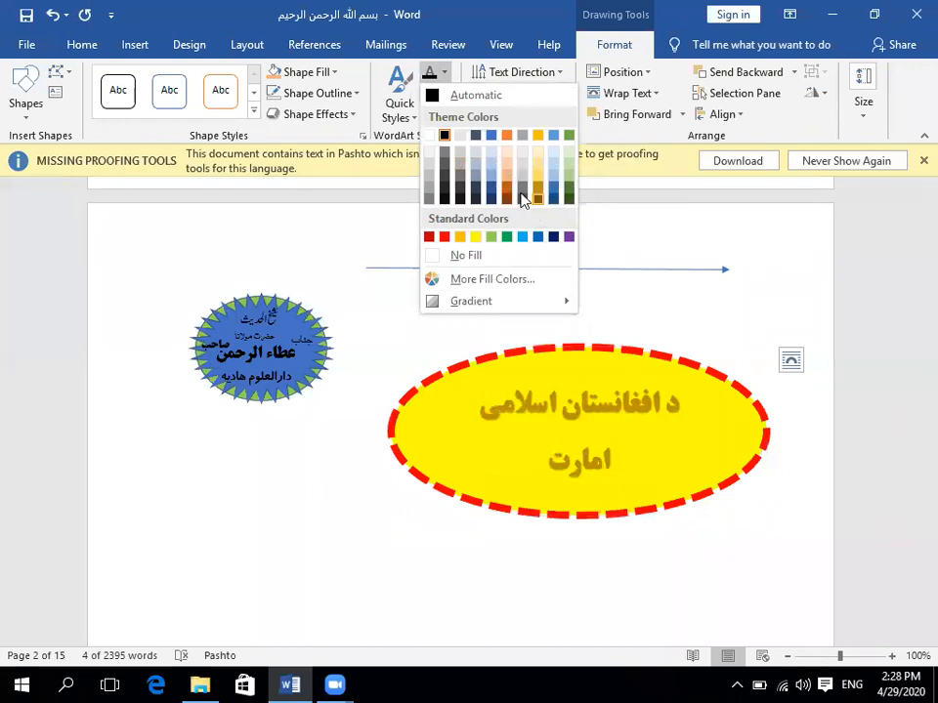
left_click(490, 152)
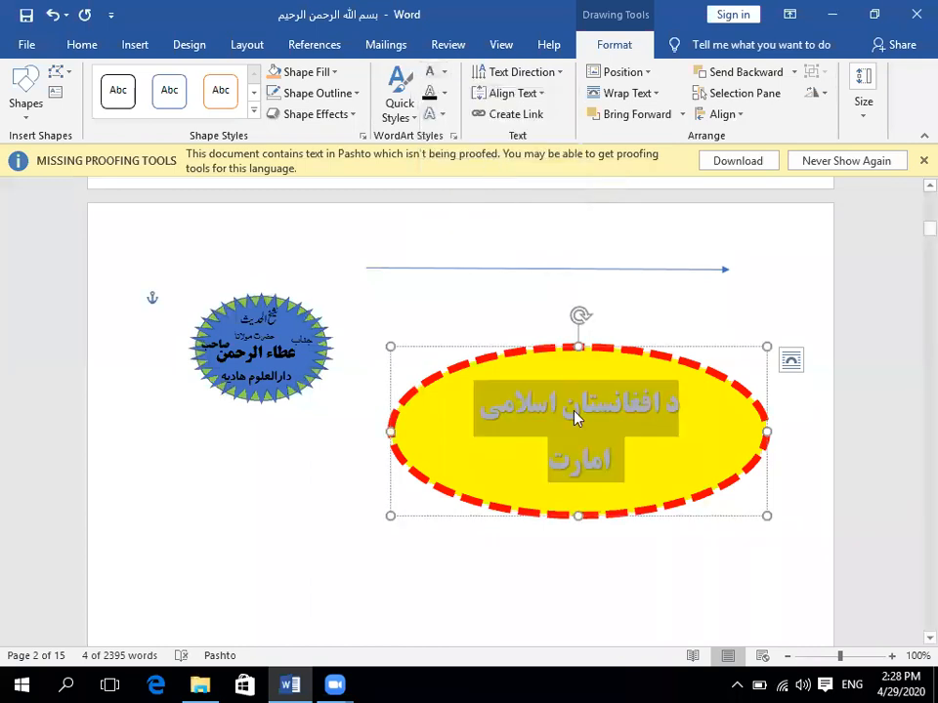
left_click(446, 92)
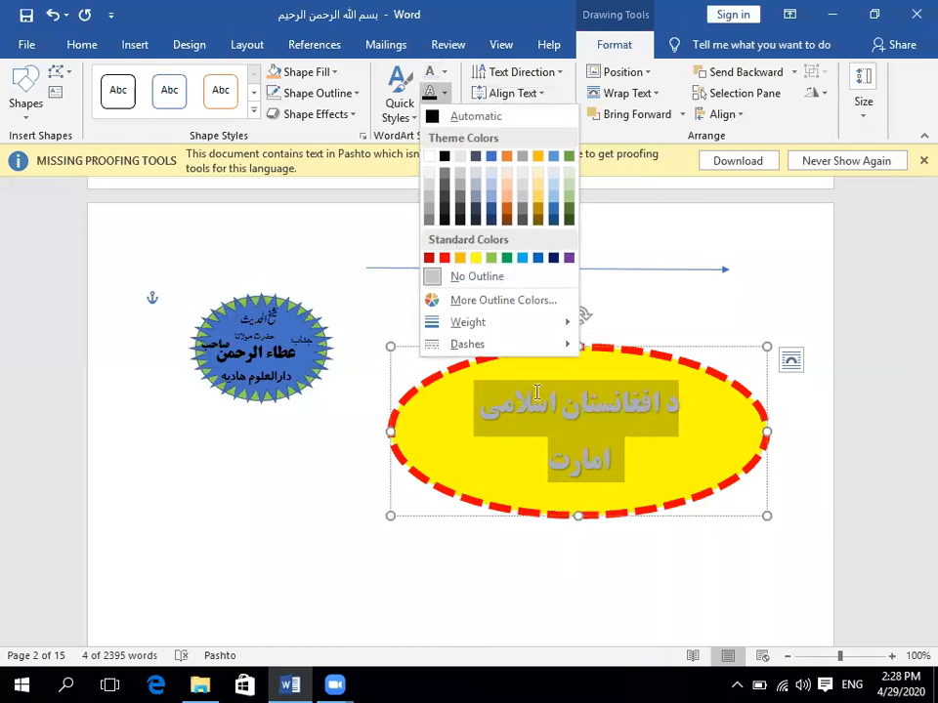
- Change the yellow oval's shape to a rounded rectangle
left_click(68, 73)
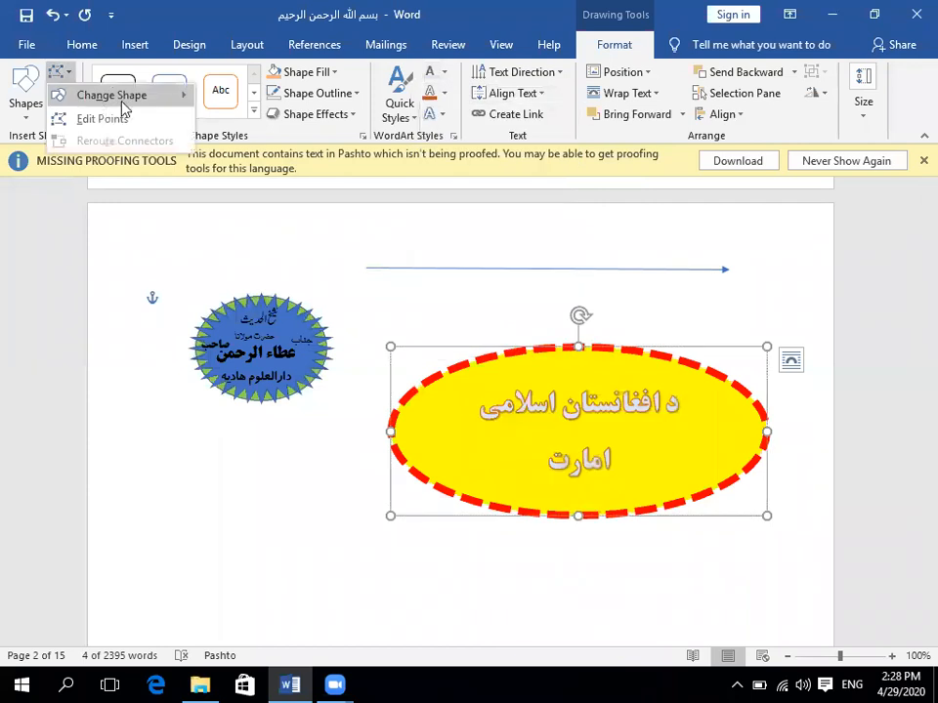
mouse_move(127, 96)
left_click(223, 115)
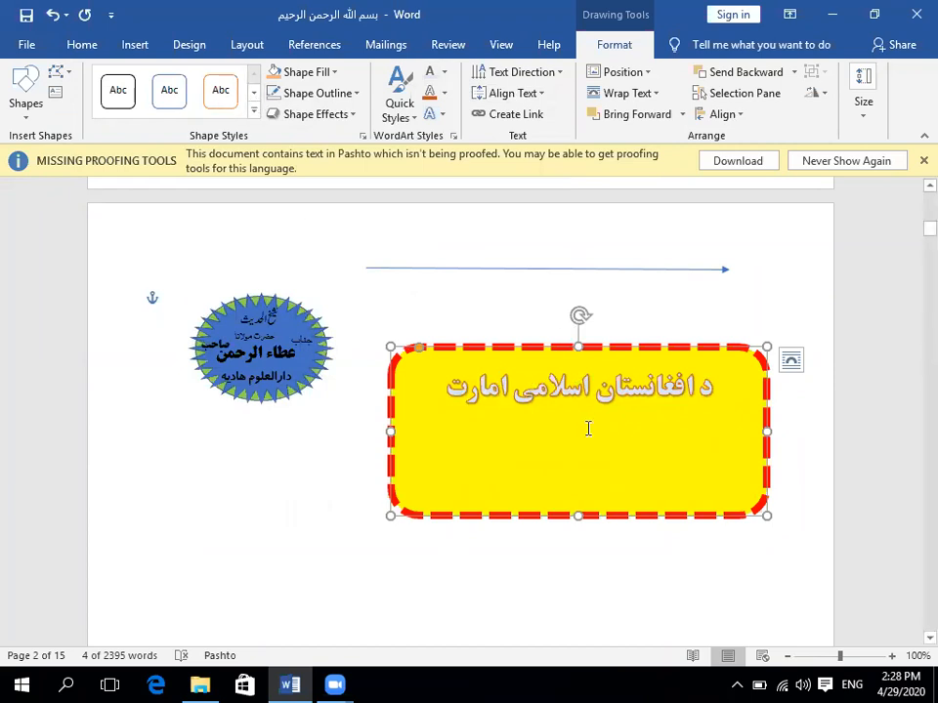
- Apply the WordArt style with white fill and blue outline to the heading text in the rounded rectangle
left_click(399, 105)
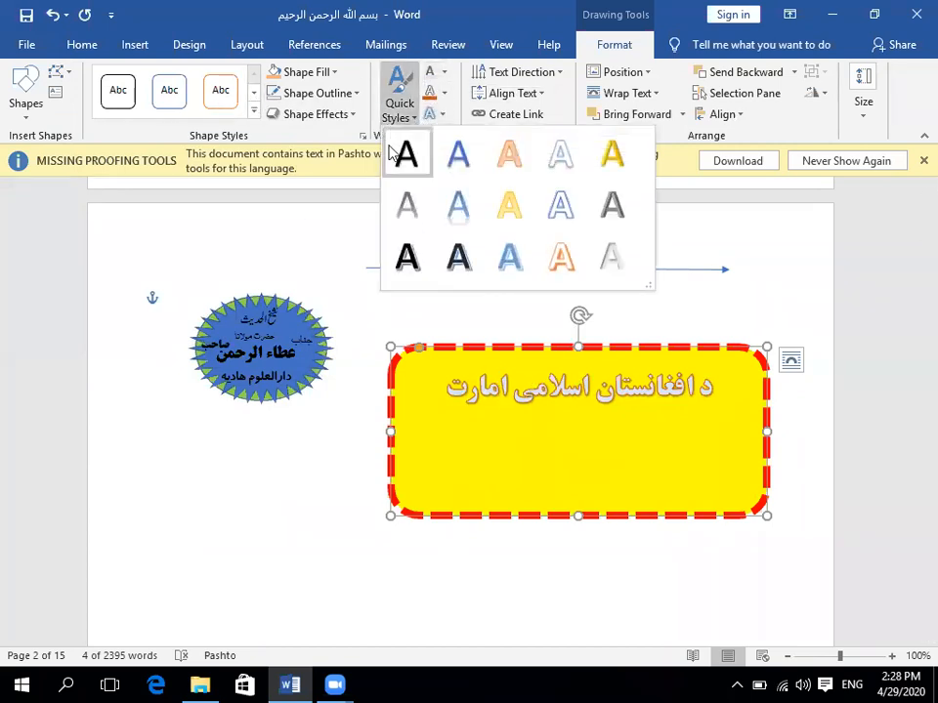
left_click(560, 209)
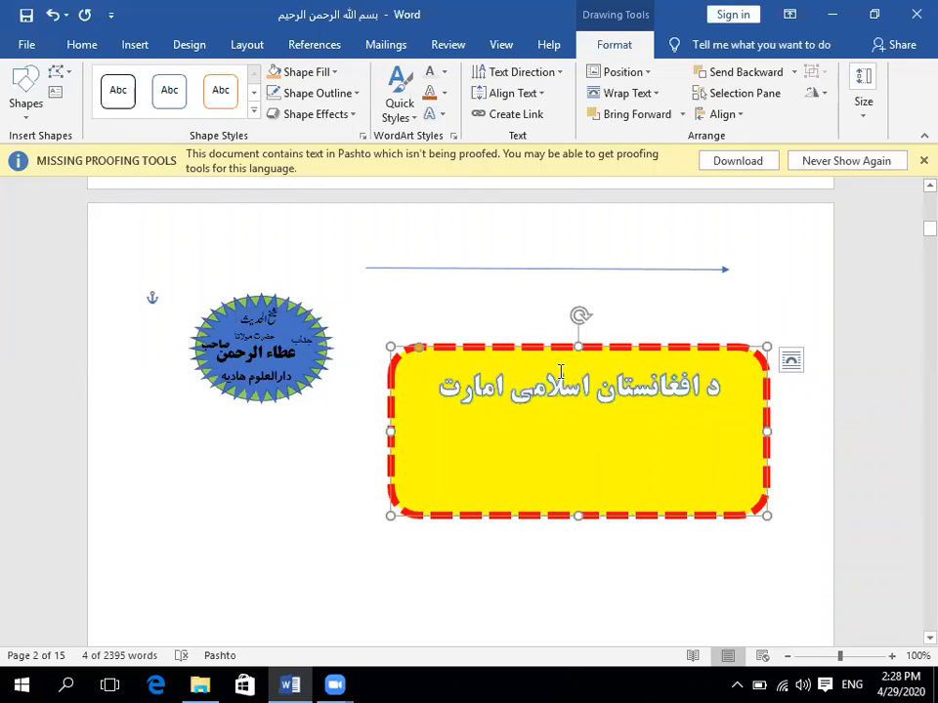
- Apply the dark-filled WordArt style with a blue shadow to the heading text in the rounded rectangle
left_click(418, 119)
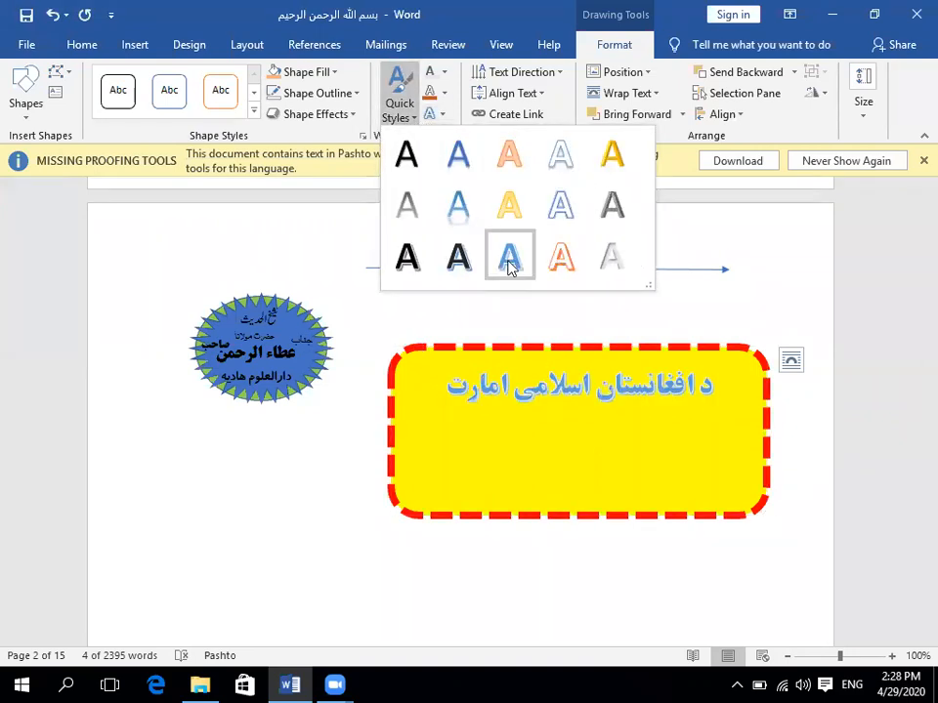
left_click(458, 256)
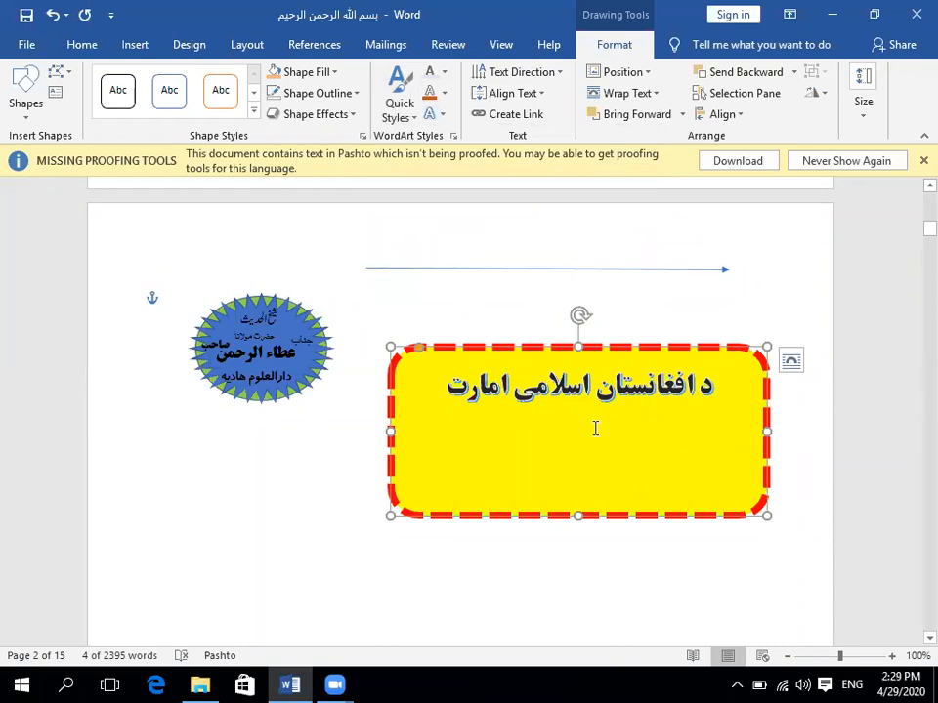
scroll(595, 428, "up", 4)
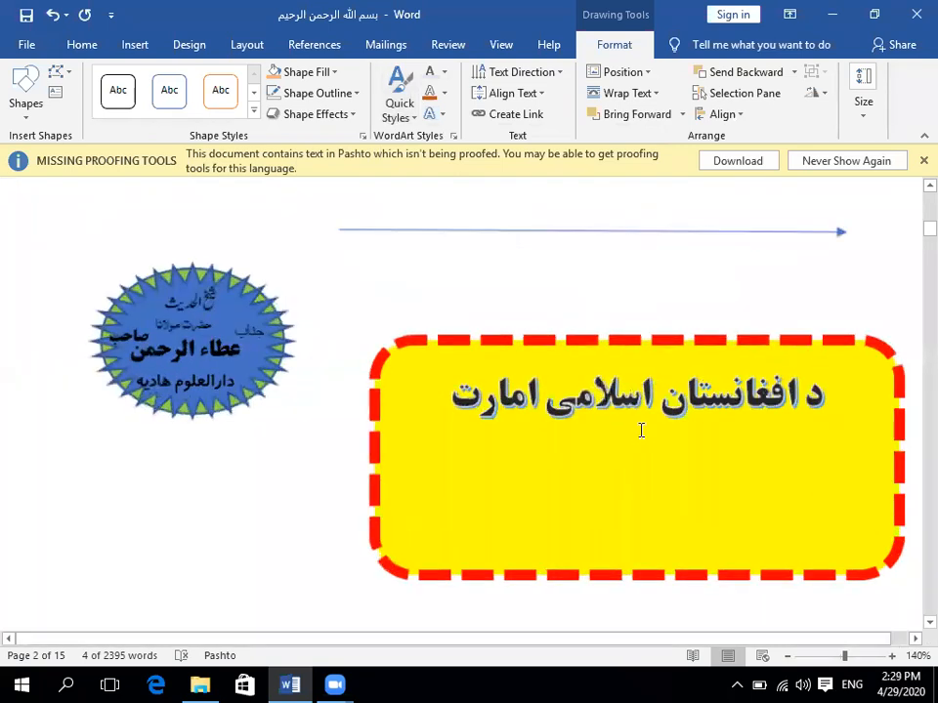
- Apply the strongest yellow glow variation to the heading text in the rounded rectangle
left_click(564, 405)
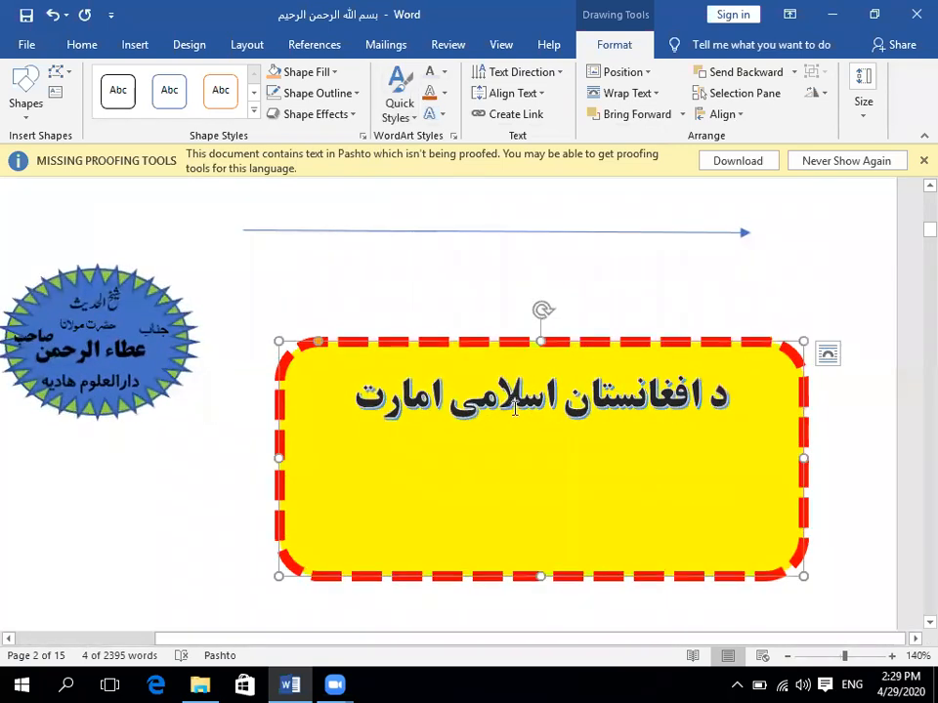
left_click(454, 139)
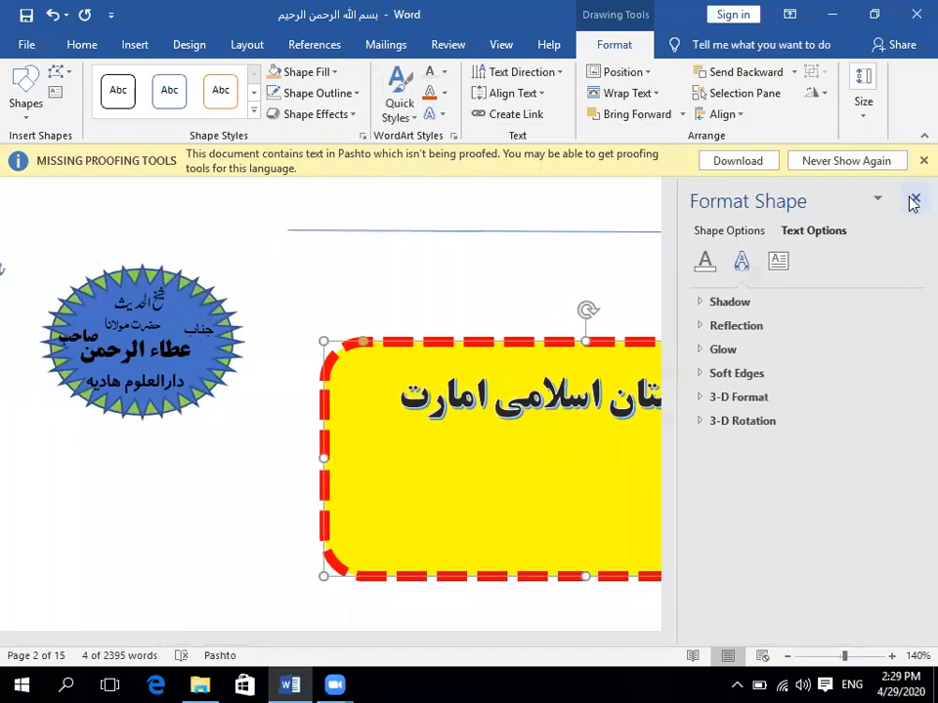
left_click(915, 200)
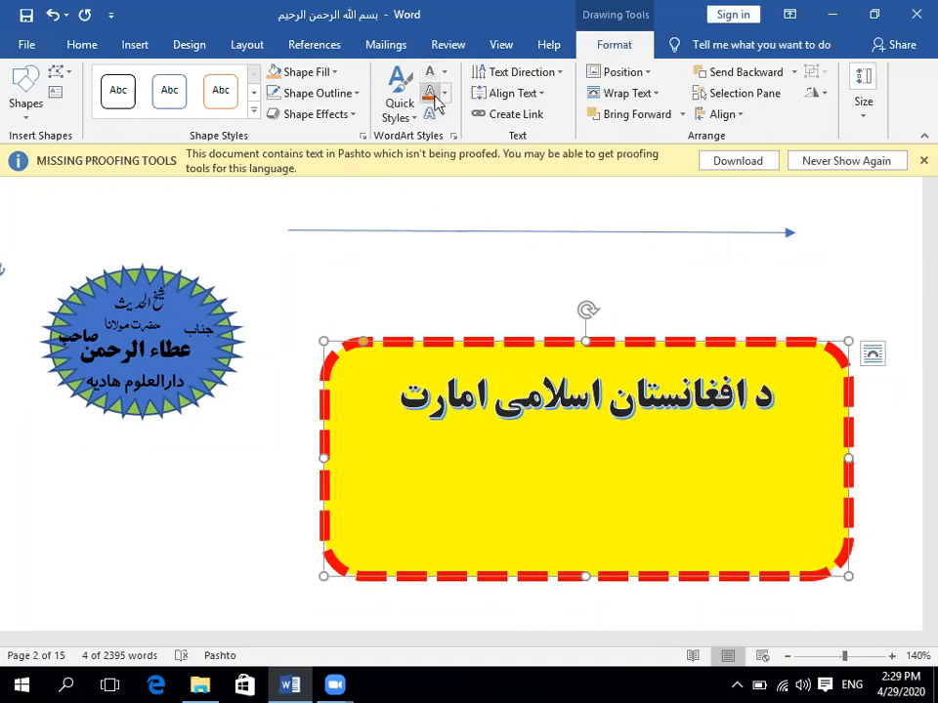
left_click(445, 116)
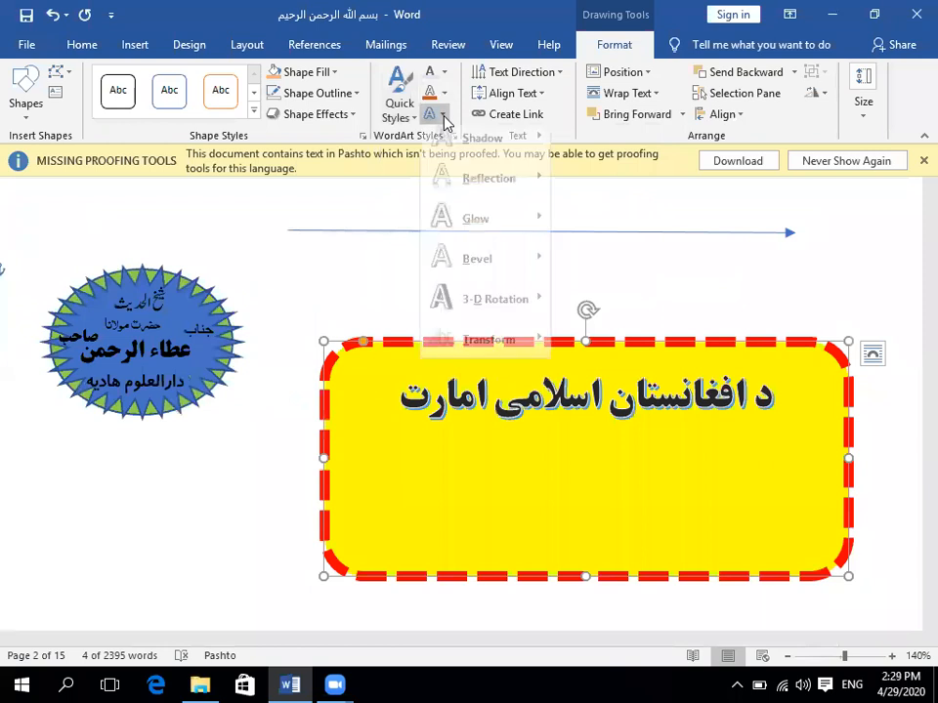
mouse_move(449, 242)
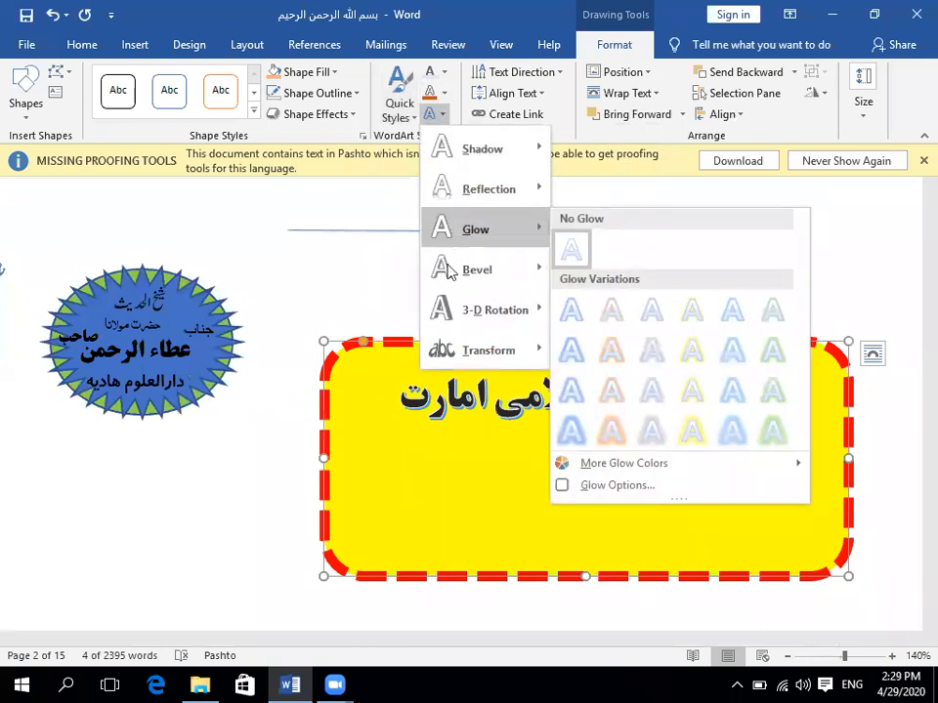
mouse_move(444, 283)
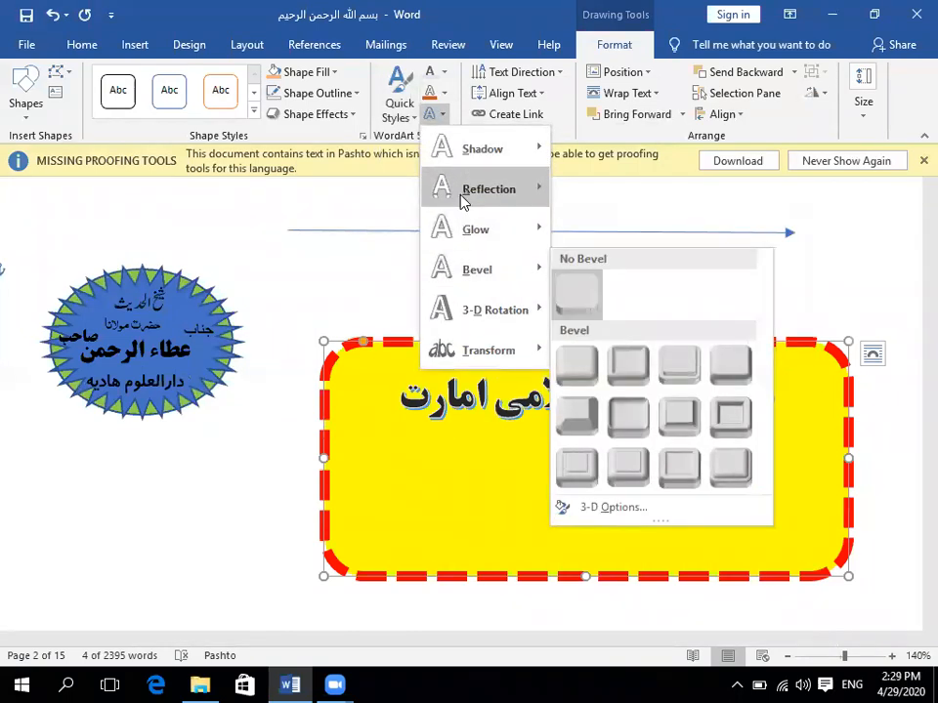
mouse_move(464, 197)
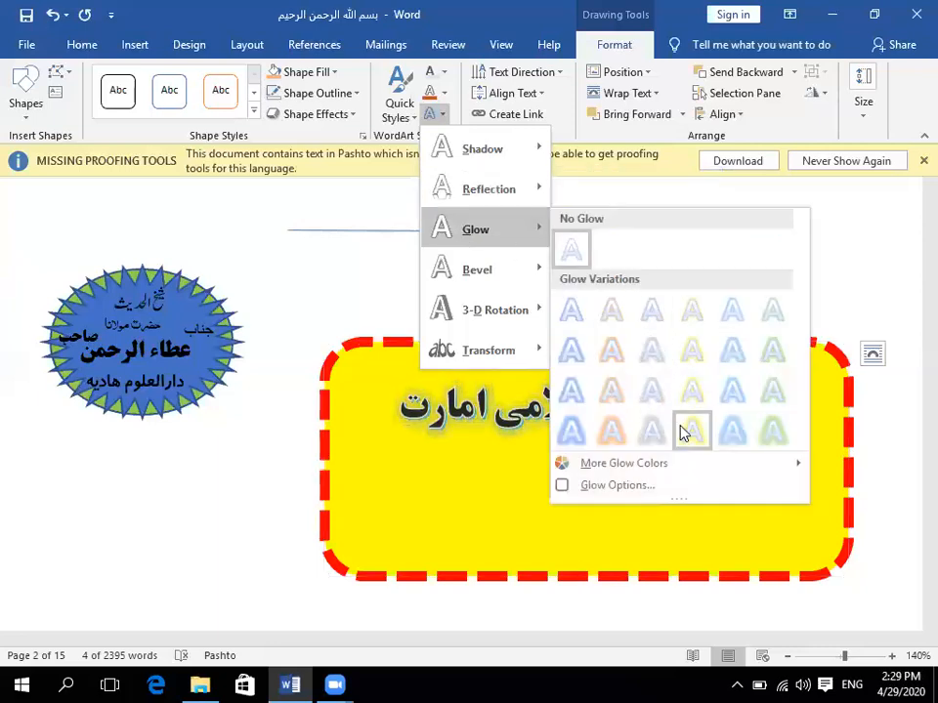
left_click(688, 433)
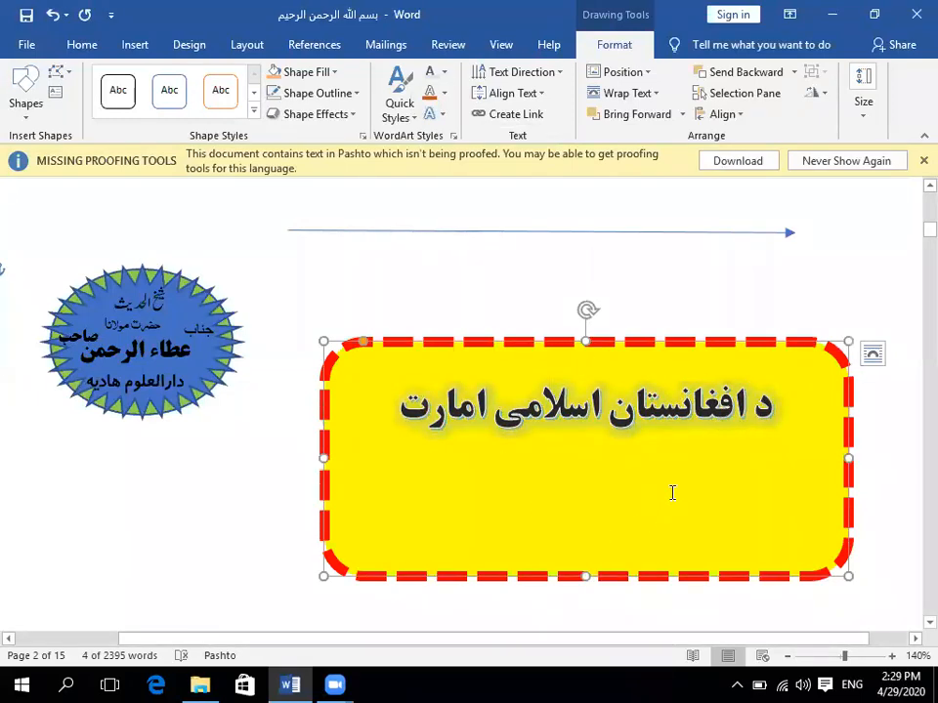
- Transform the heading text in the rounded rectangle to follow a full circular path
left_click(441, 116)
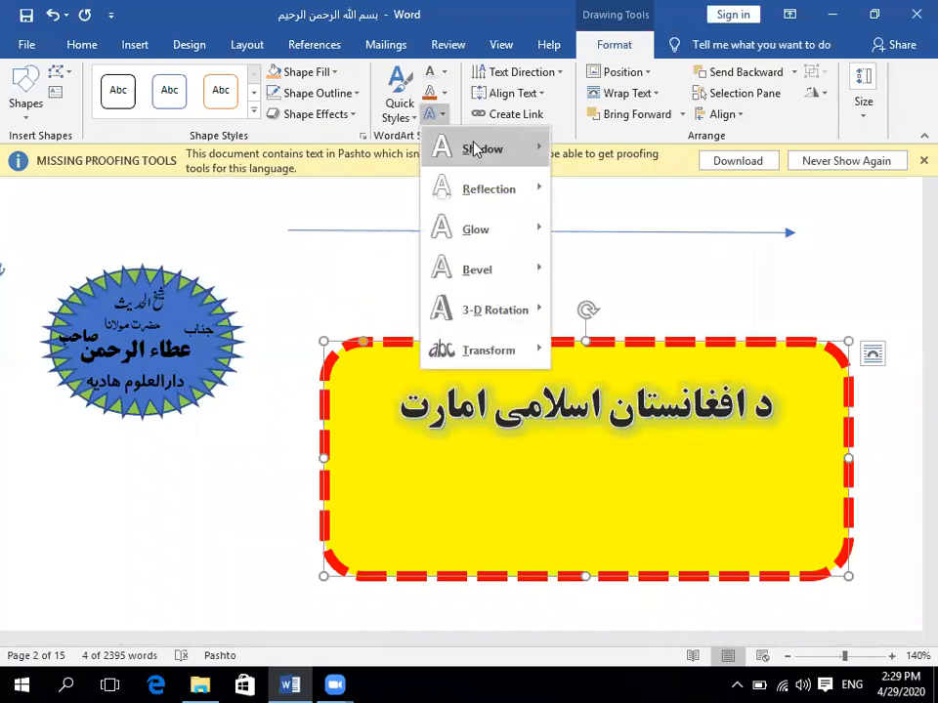
mouse_move(473, 148)
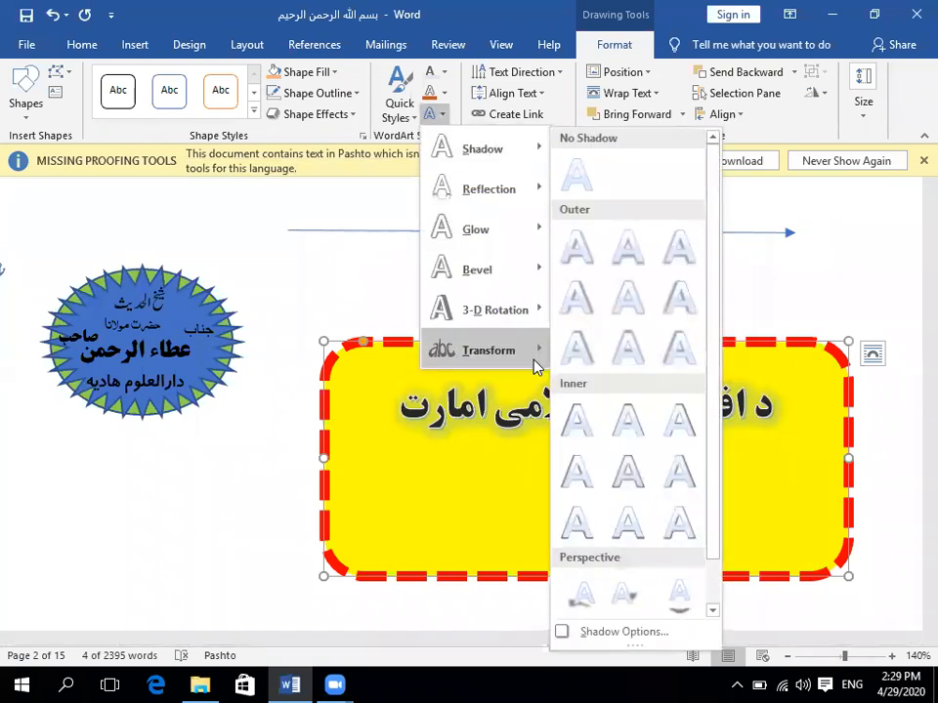
mouse_move(535, 354)
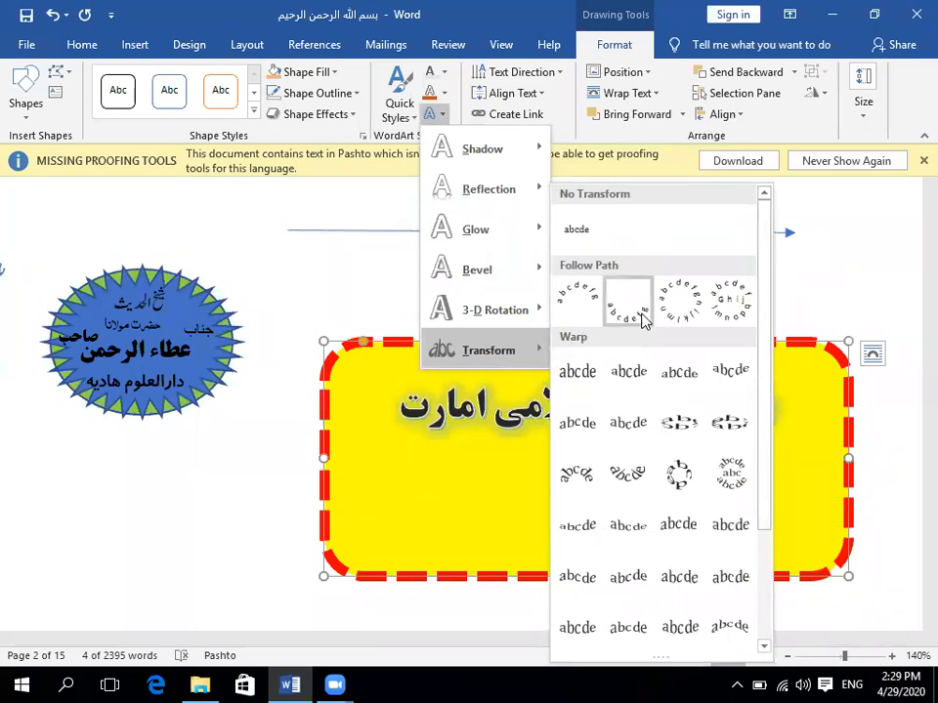
left_click(674, 311)
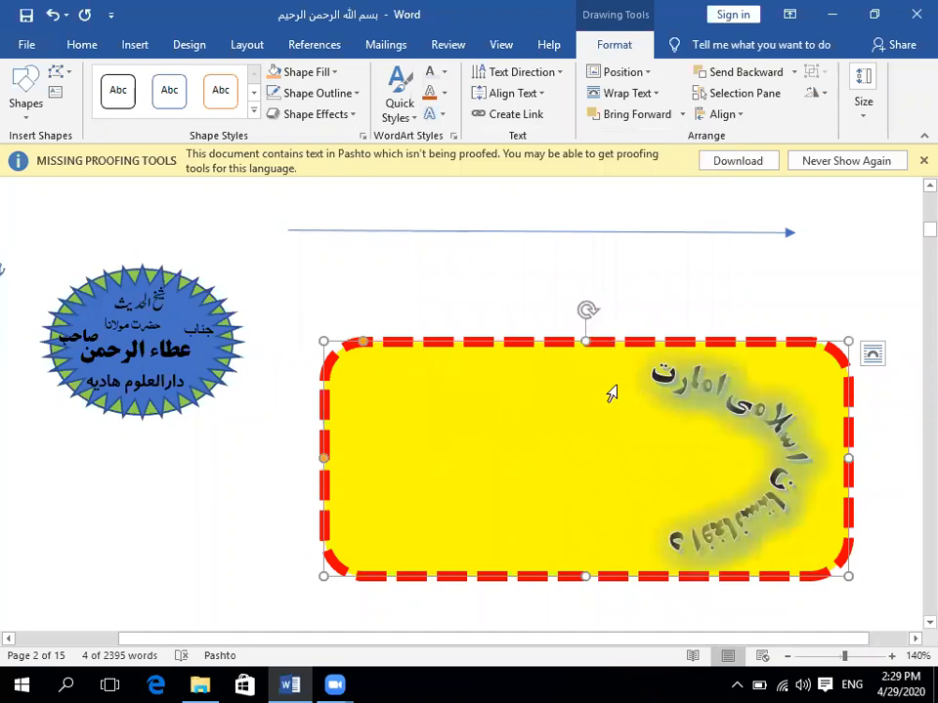
- Remove the fill and the outline from the rounded rectangle
left_click(335, 76)
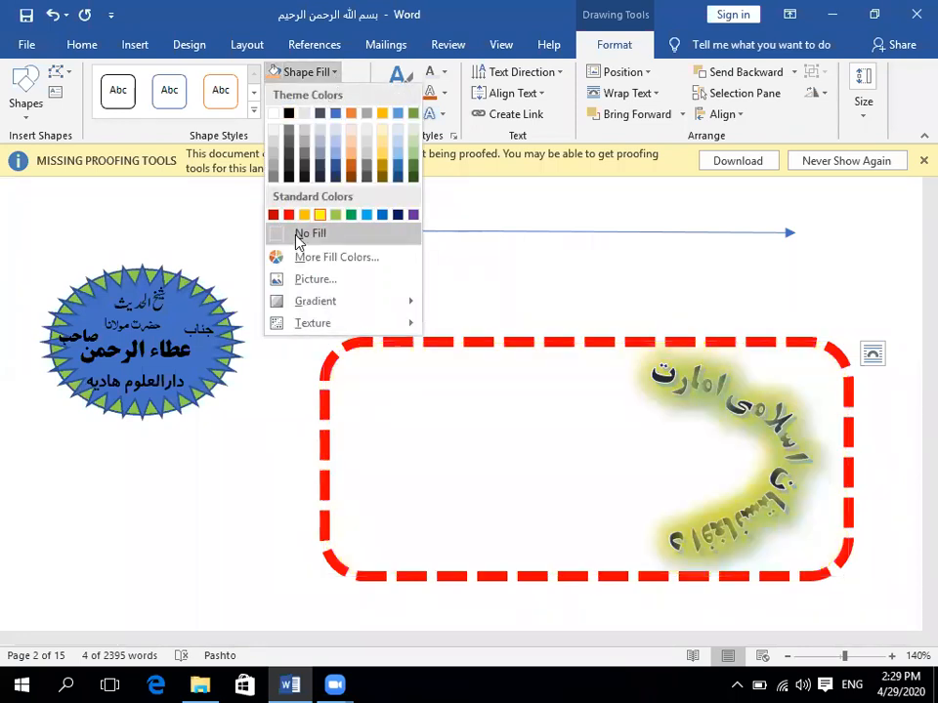
left_click(298, 235)
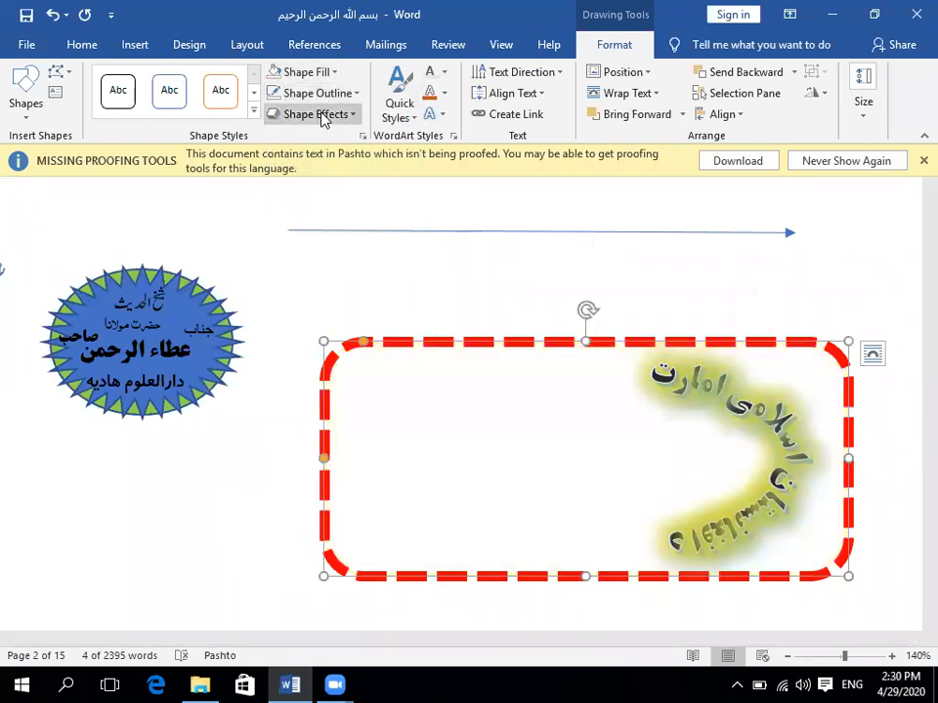
left_click(357, 95)
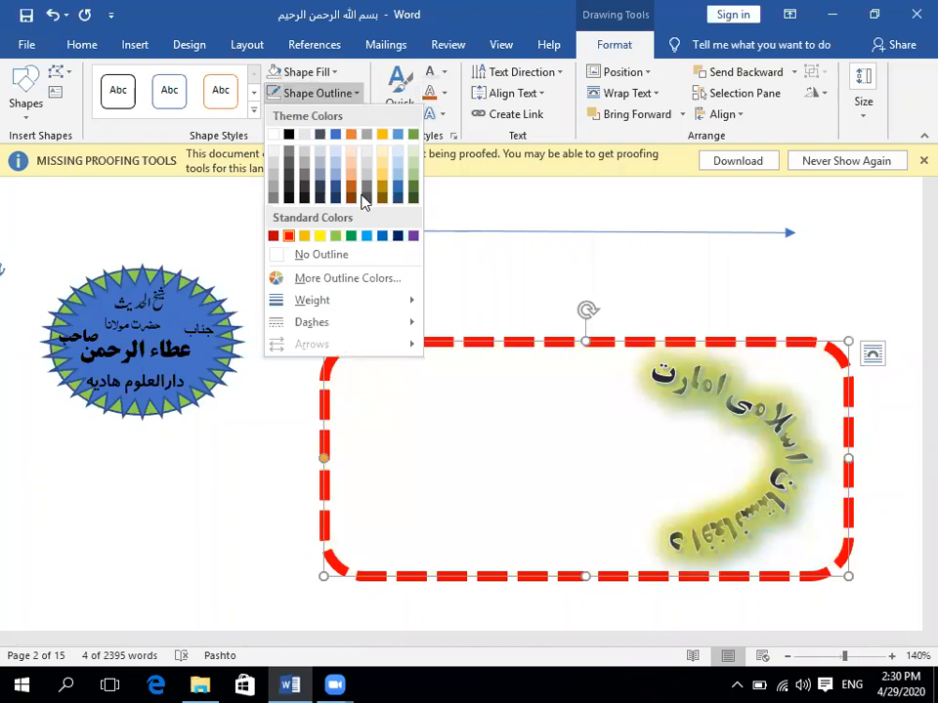
left_click(363, 254)
left_click(670, 606)
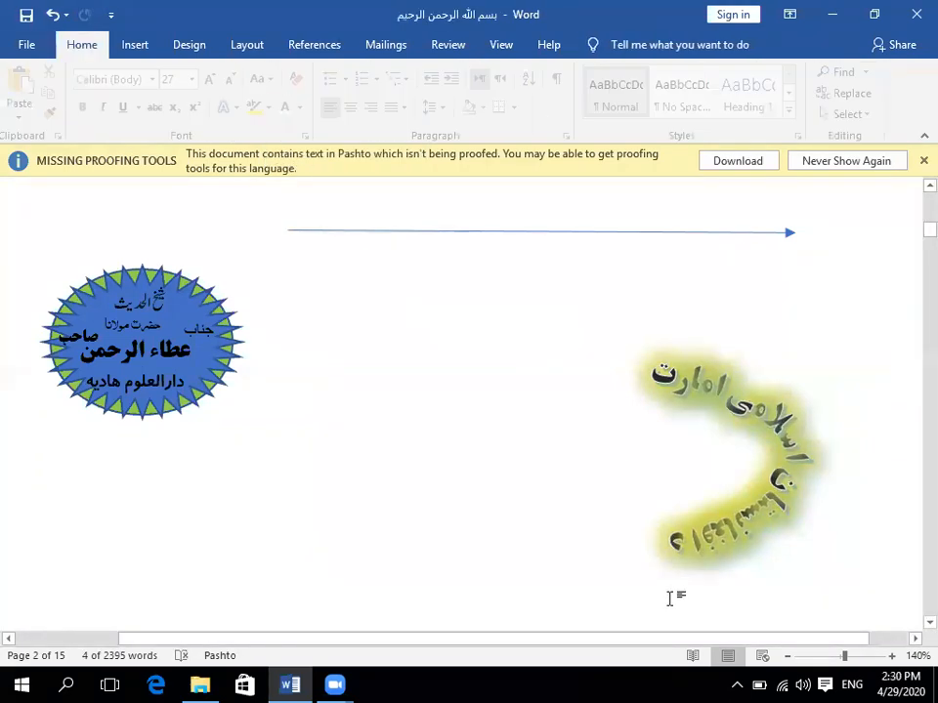
- Rotate the curved heading text's shape a quarter turn counterclockwise so its arc opens downward
double_click(747, 410)
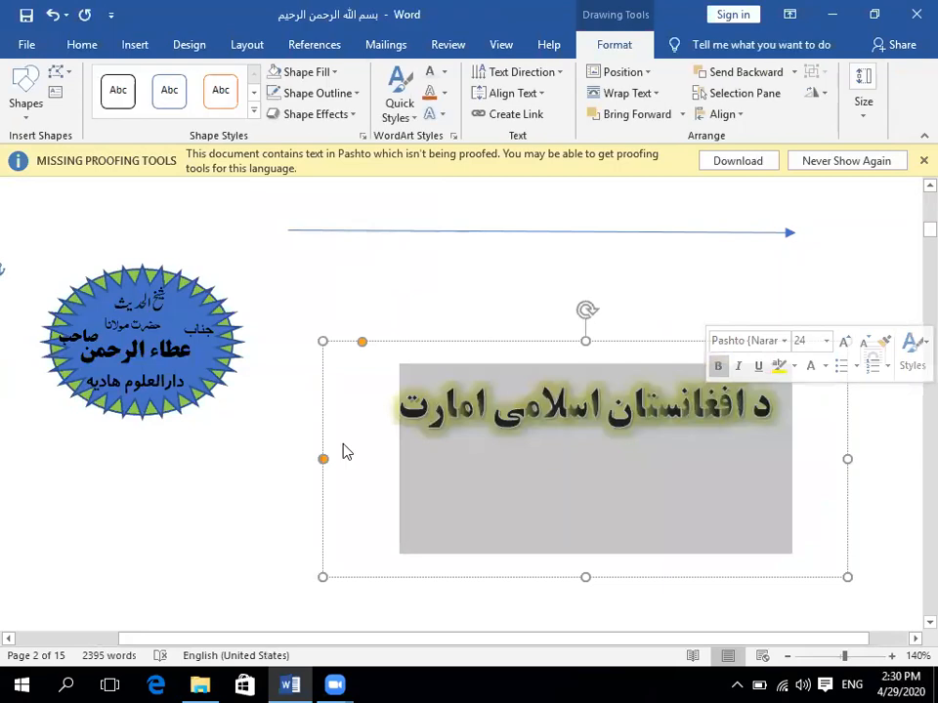
left_click(235, 441)
double_click(695, 345)
left_click_drag(587, 308, 544, 319)
left_click_drag(605, 424, 473, 457)
left_click(408, 411)
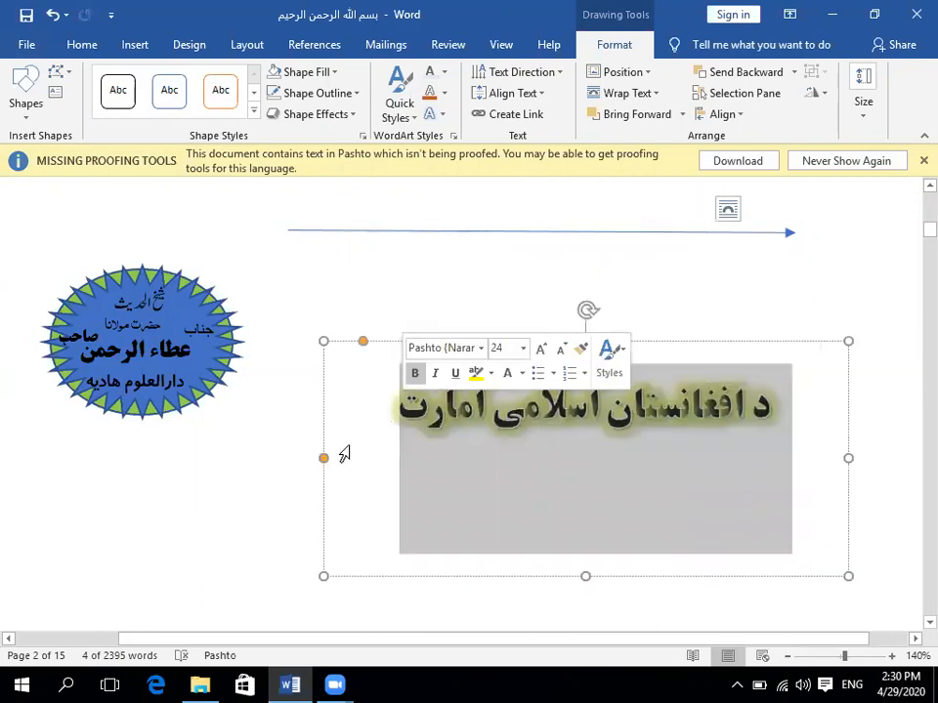
left_click(257, 496)
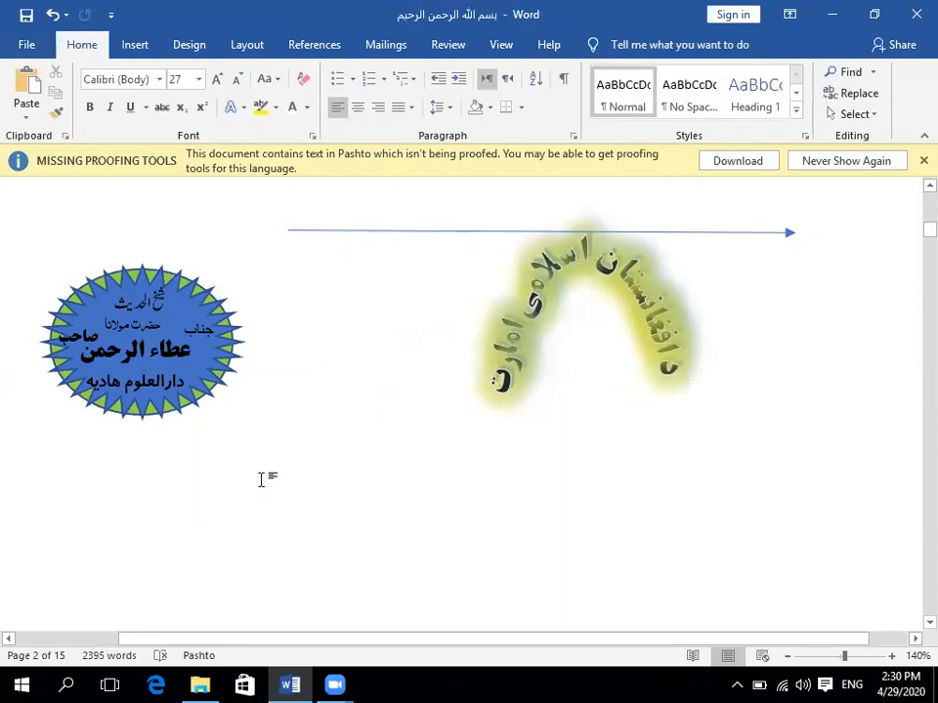
- Apply the short reflection variation with the largest offset to the curved heading text
left_click(536, 293)
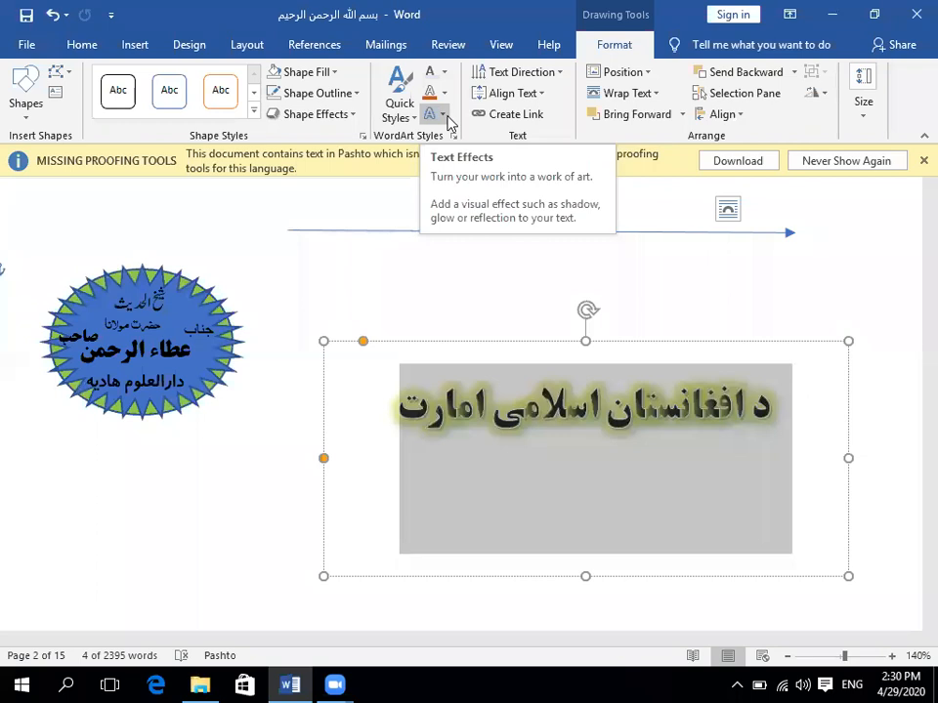
left_click(448, 118)
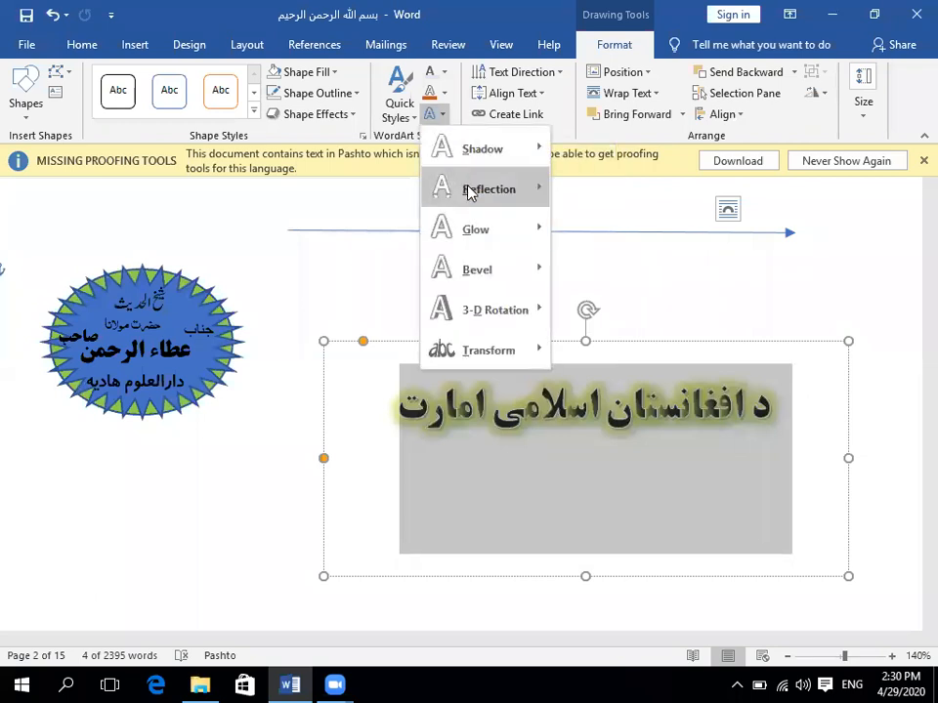
mouse_move(480, 293)
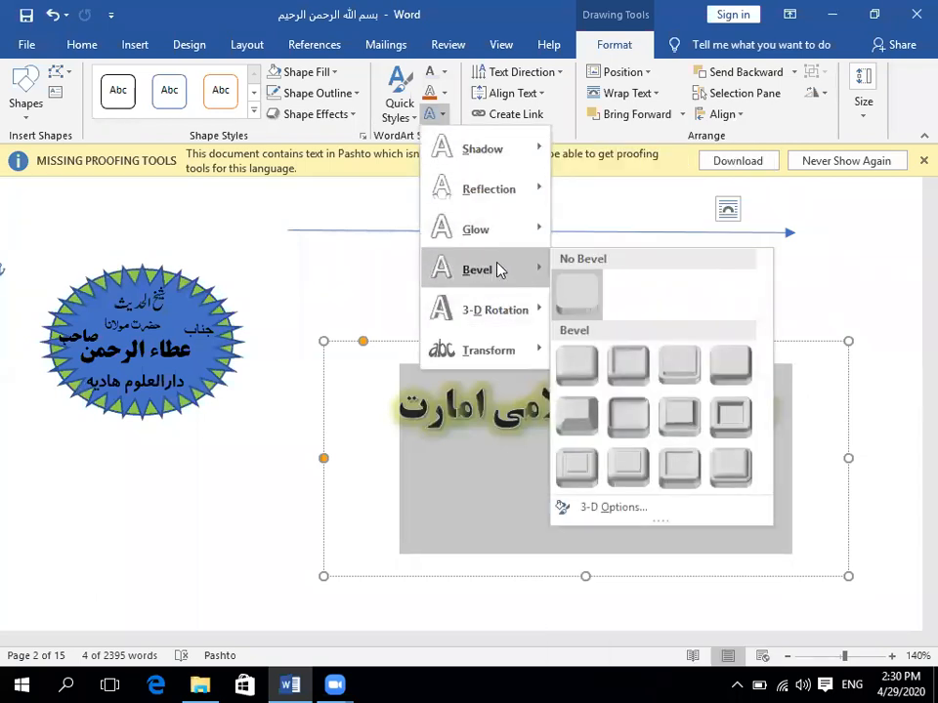
mouse_move(500, 234)
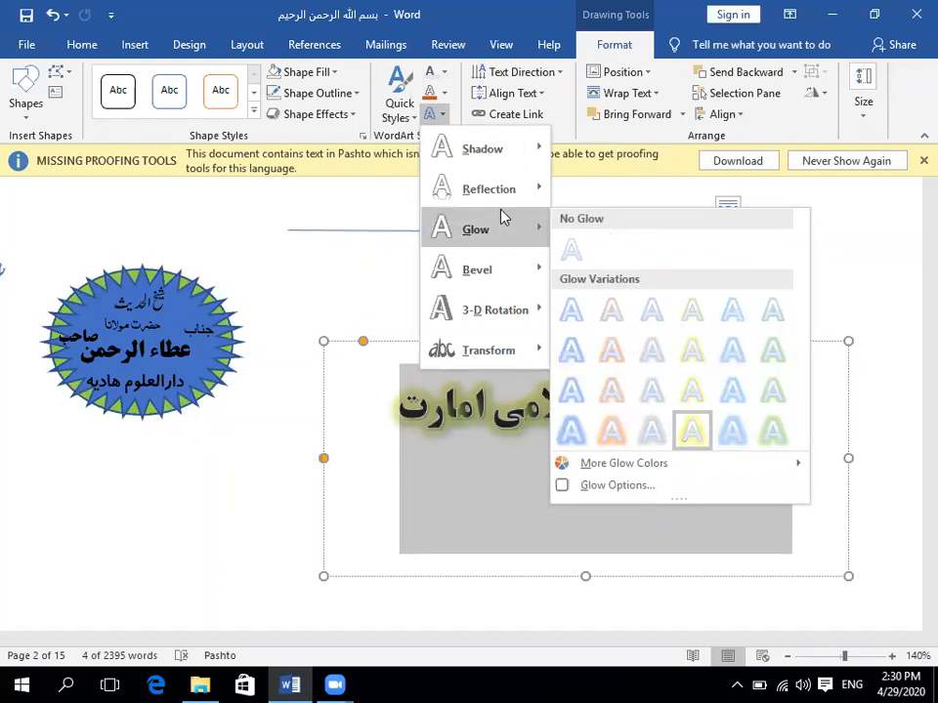
mouse_move(533, 190)
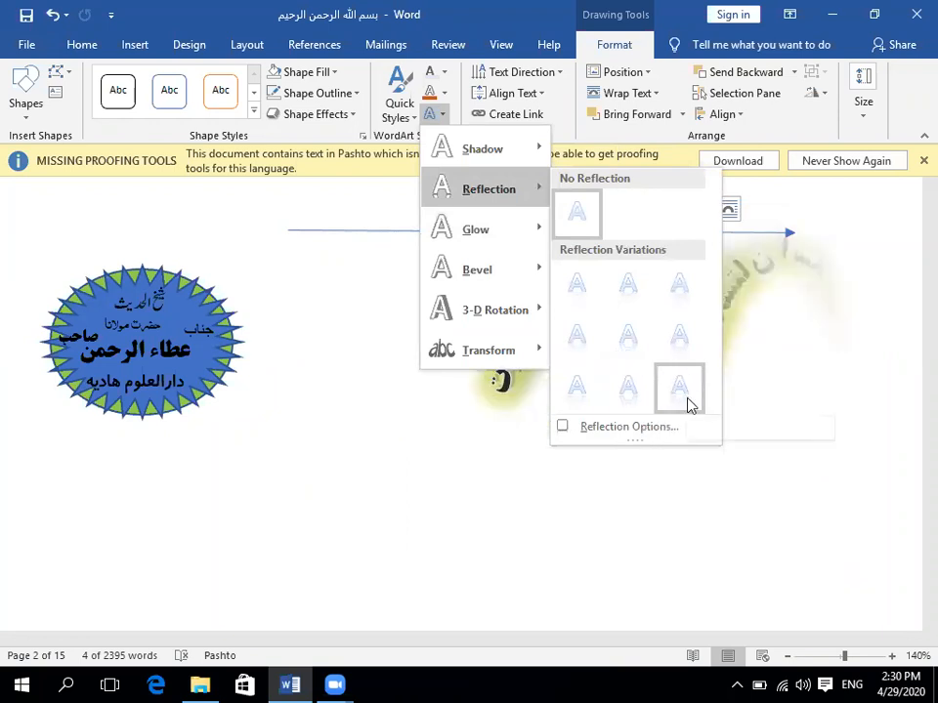
left_click(576, 390)
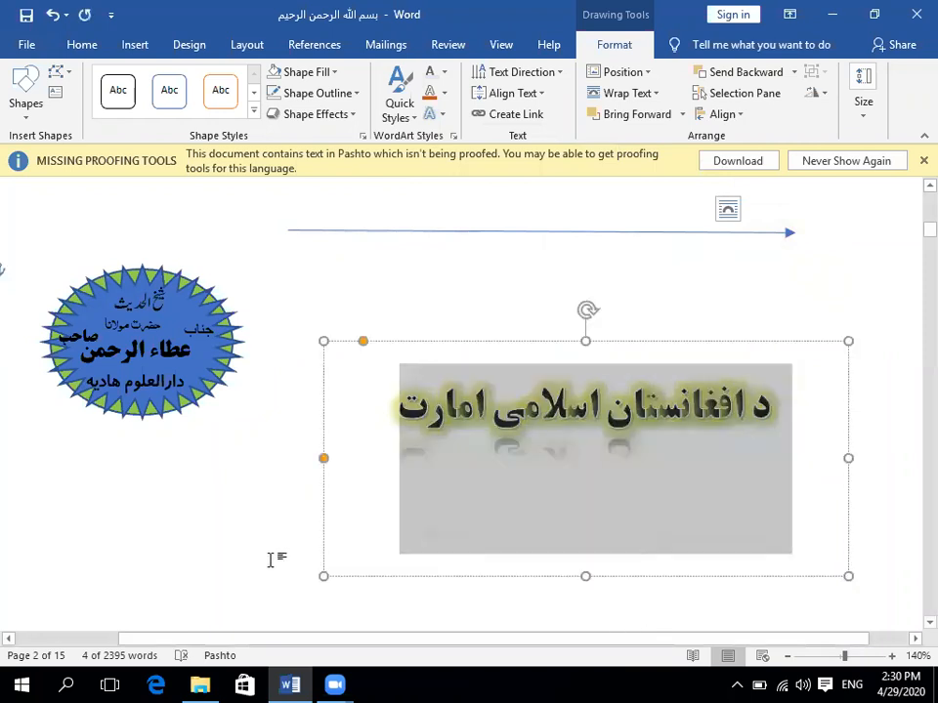
- Apply the second ring-shaped Warp transform to the heading text
left_click(442, 115)
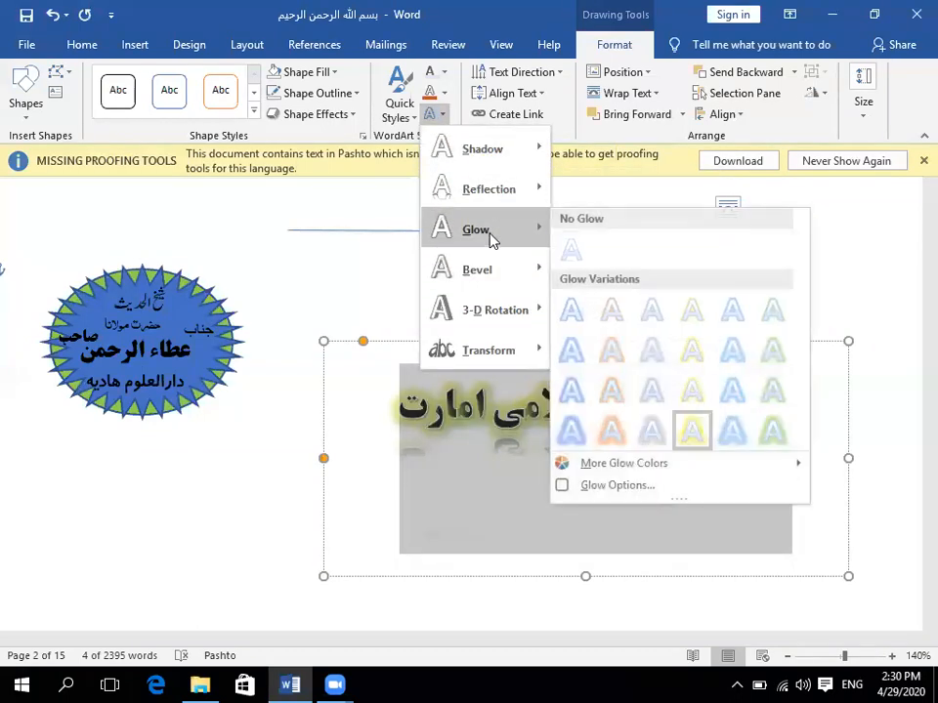
mouse_move(502, 313)
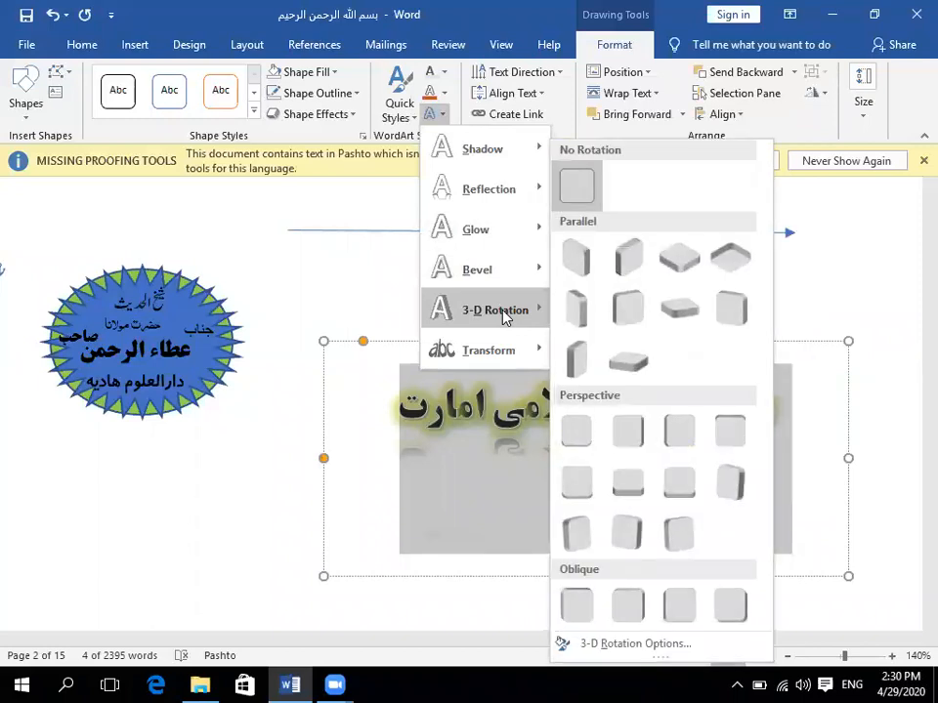
mouse_move(503, 350)
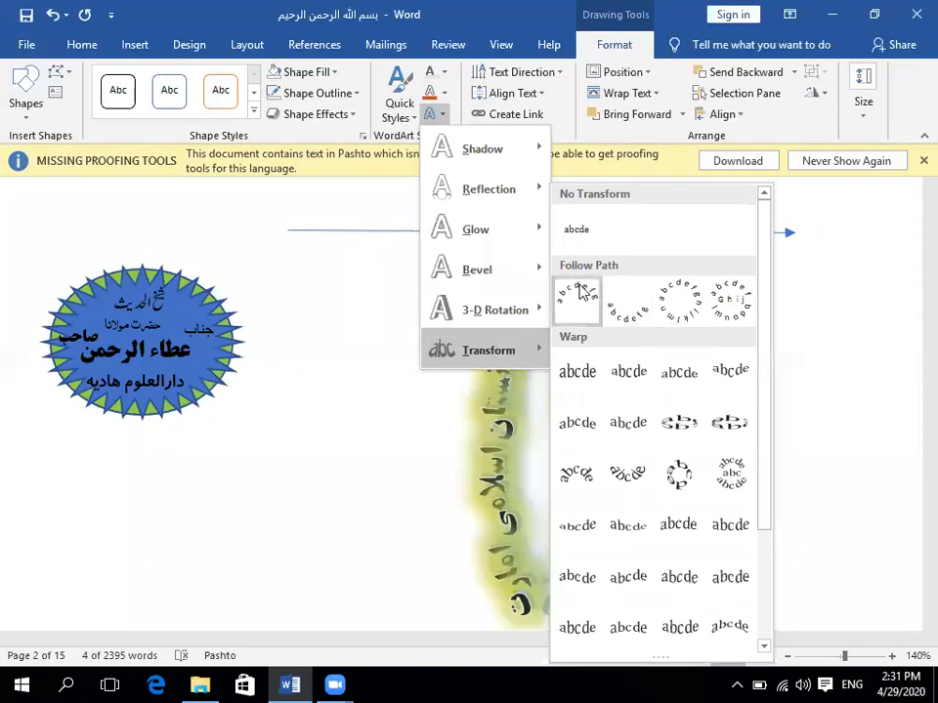
mouse_move(550, 309)
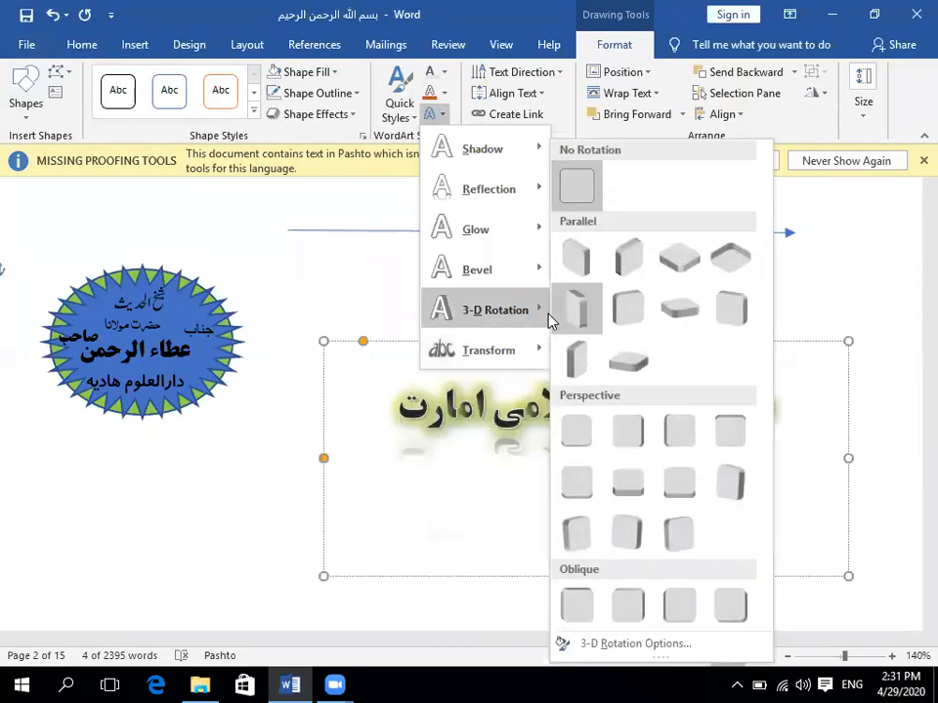
mouse_move(532, 354)
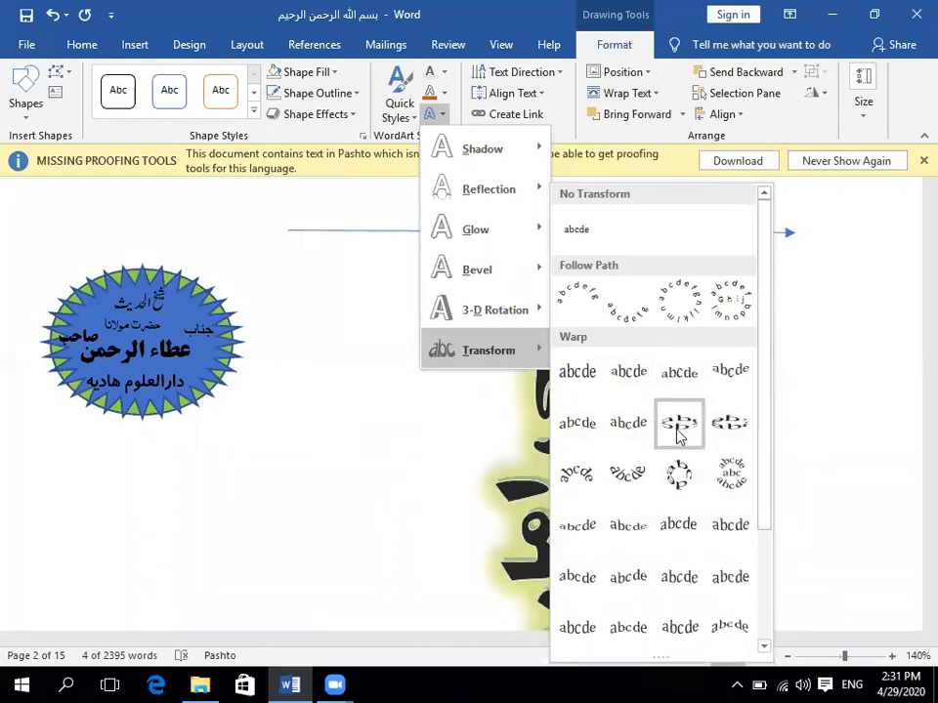
left_click(729, 430)
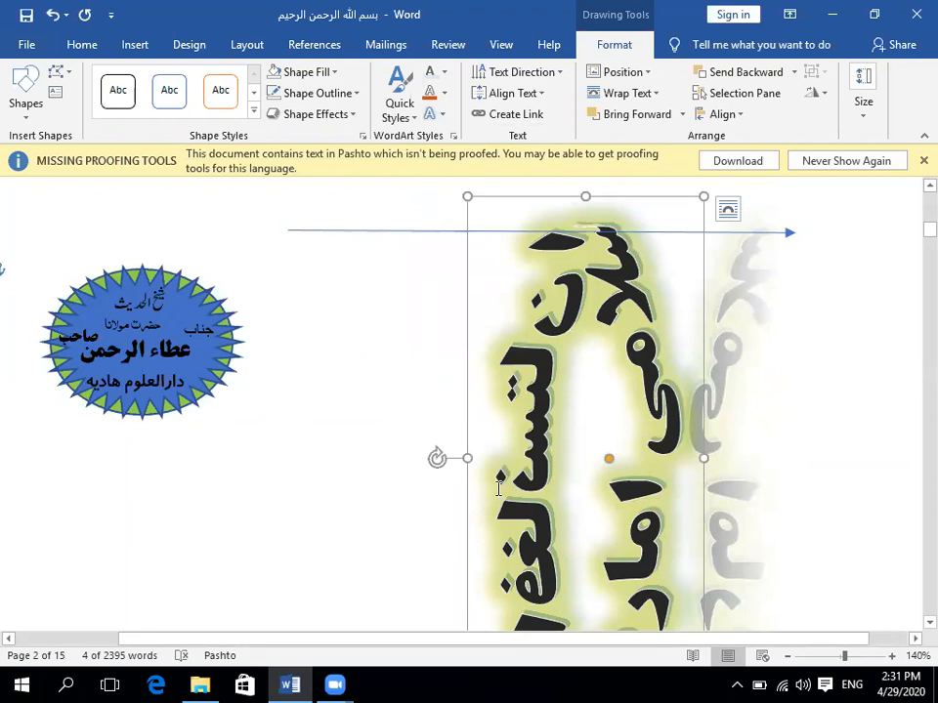
- Widen the ring-warped heading's shape and adjust the warp so its lettering becomes thinner around a larger opening
left_click_drag(422, 454, 391, 457)
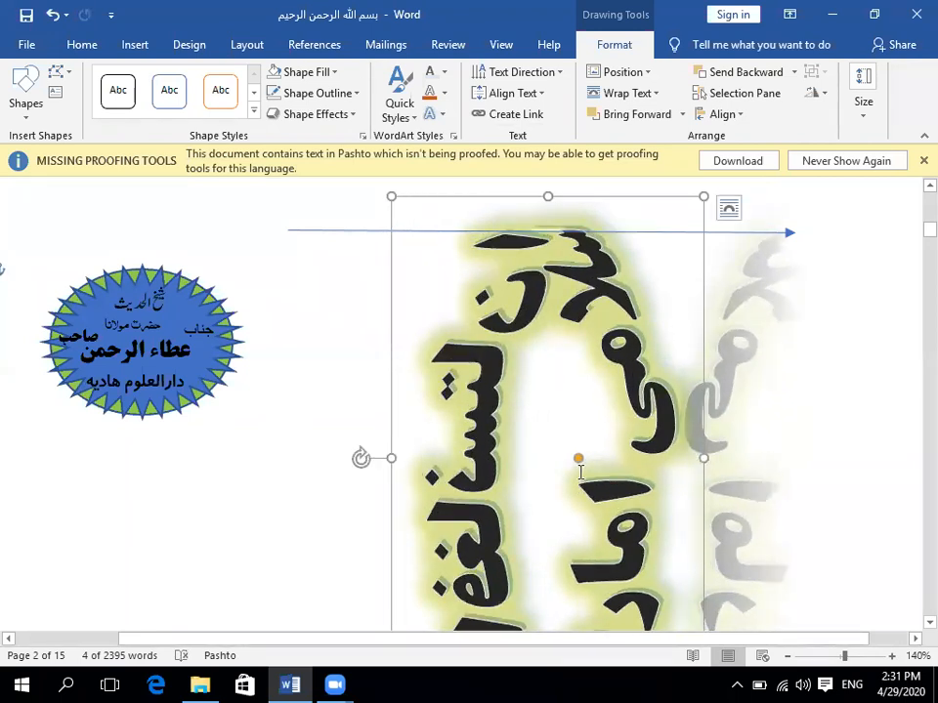
left_click_drag(577, 460, 619, 460)
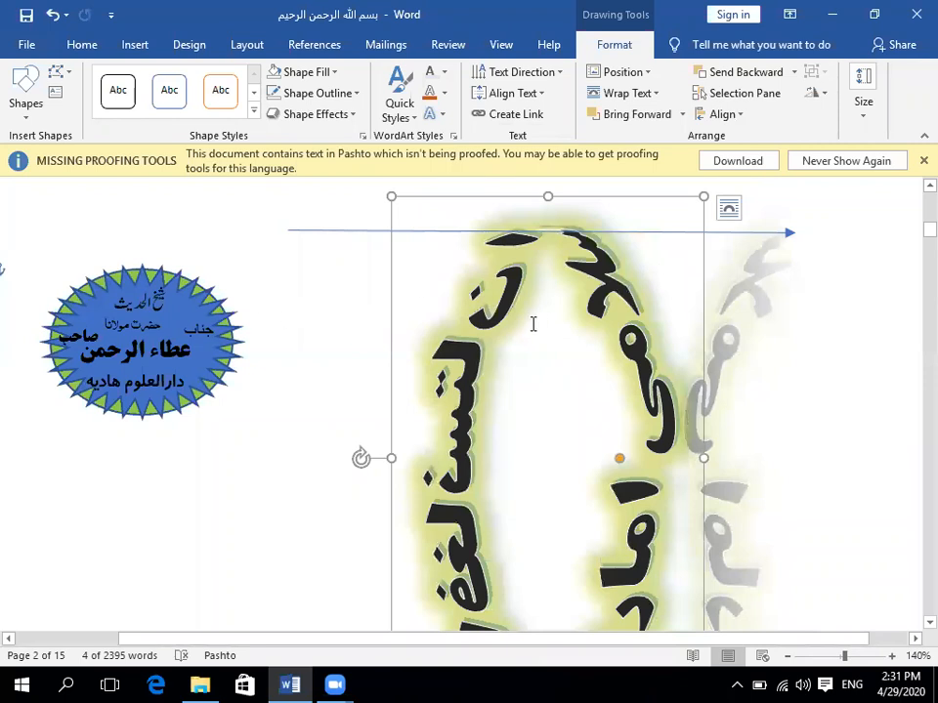
- Remove the ring warp from the heading text by applying No Transform
left_click(443, 117)
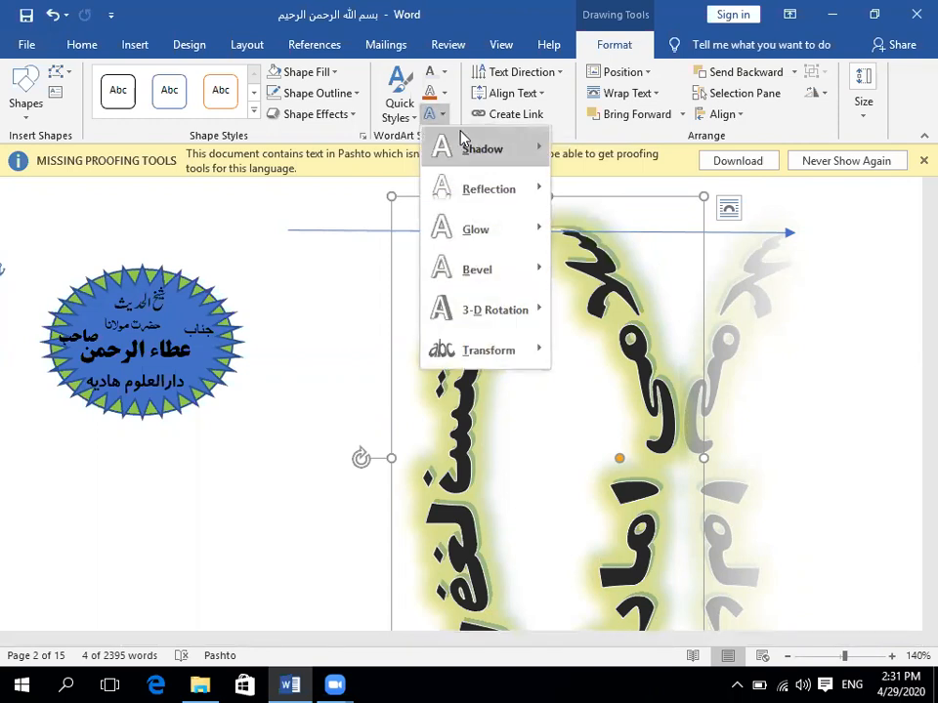
mouse_move(503, 280)
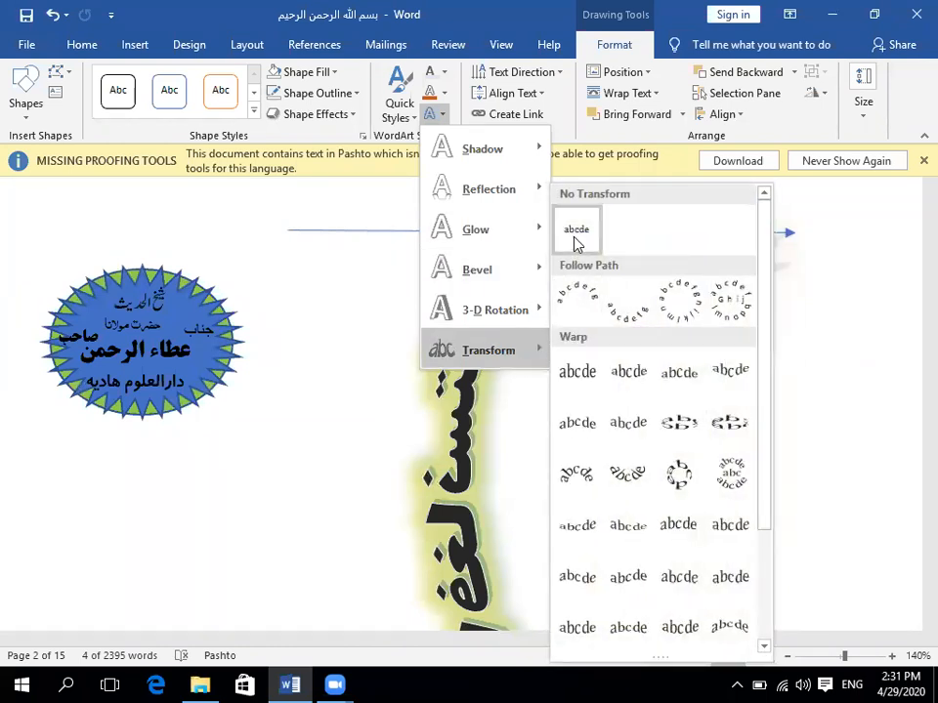
left_click(575, 234)
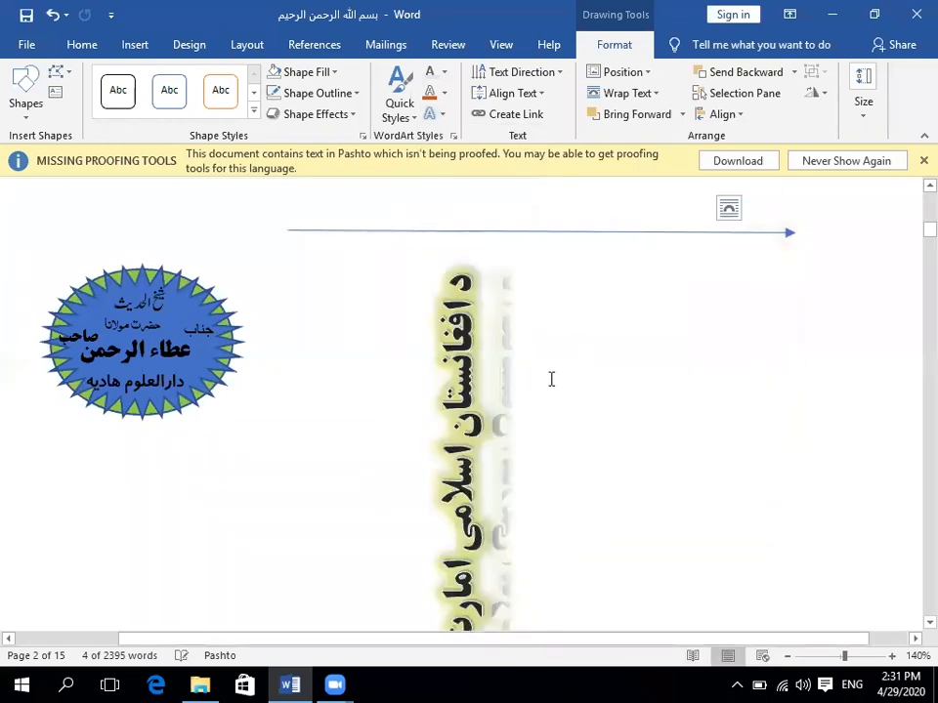
- Rotate the heading's shape a quarter turn so its text reads horizontally on the page
left_click_drag(361, 456, 548, 271)
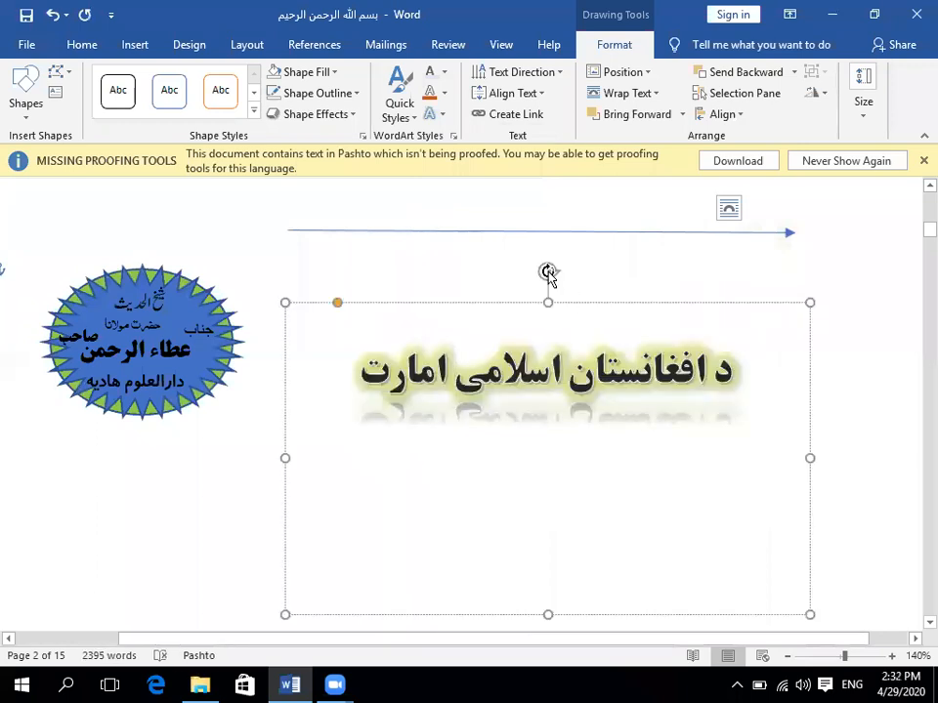
left_click(239, 456)
scroll(242, 448, "down", 3)
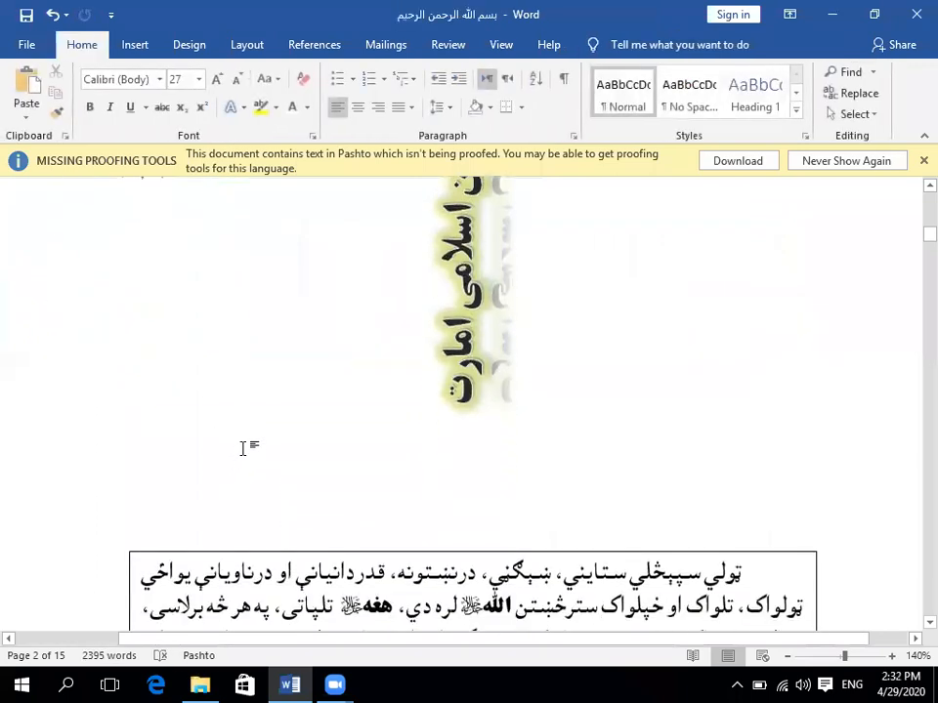
scroll(427, 488, "up", 3)
left_click(440, 524)
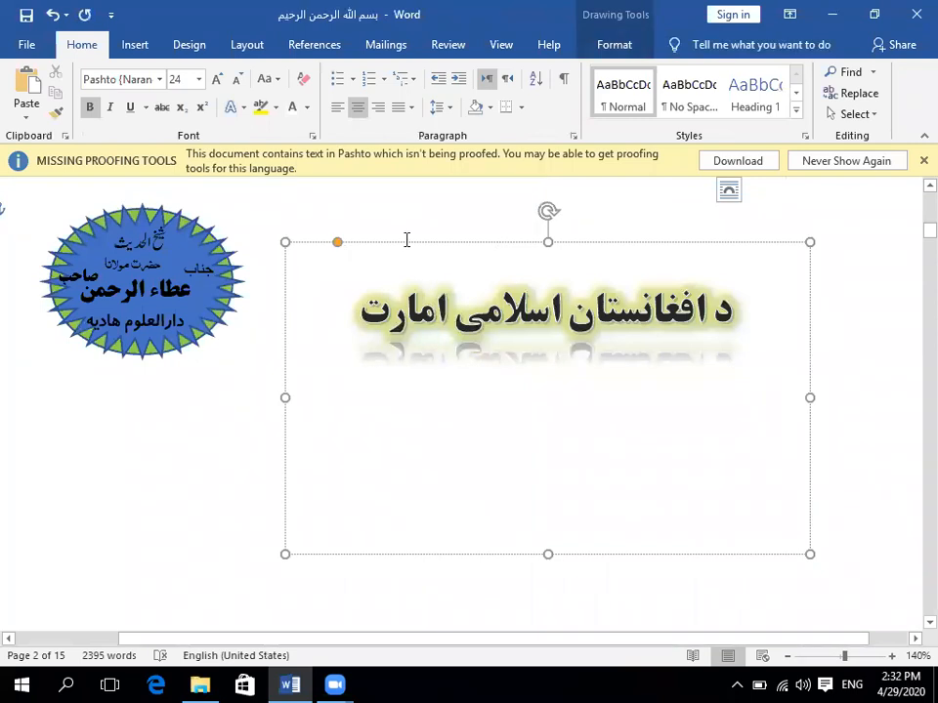
left_click_drag(548, 213, 665, 404)
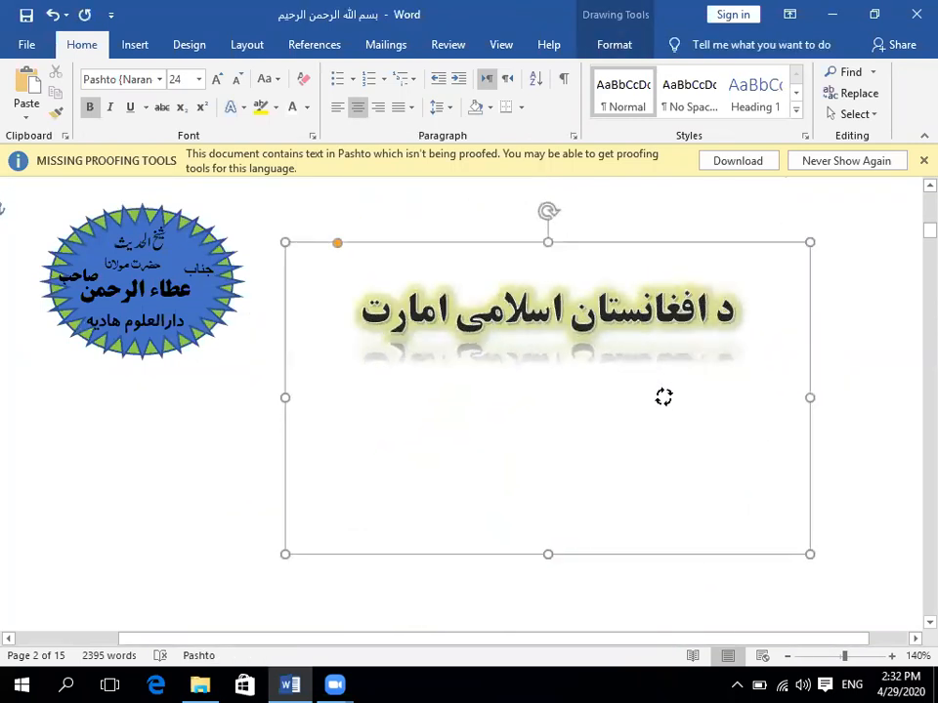
left_click(247, 471)
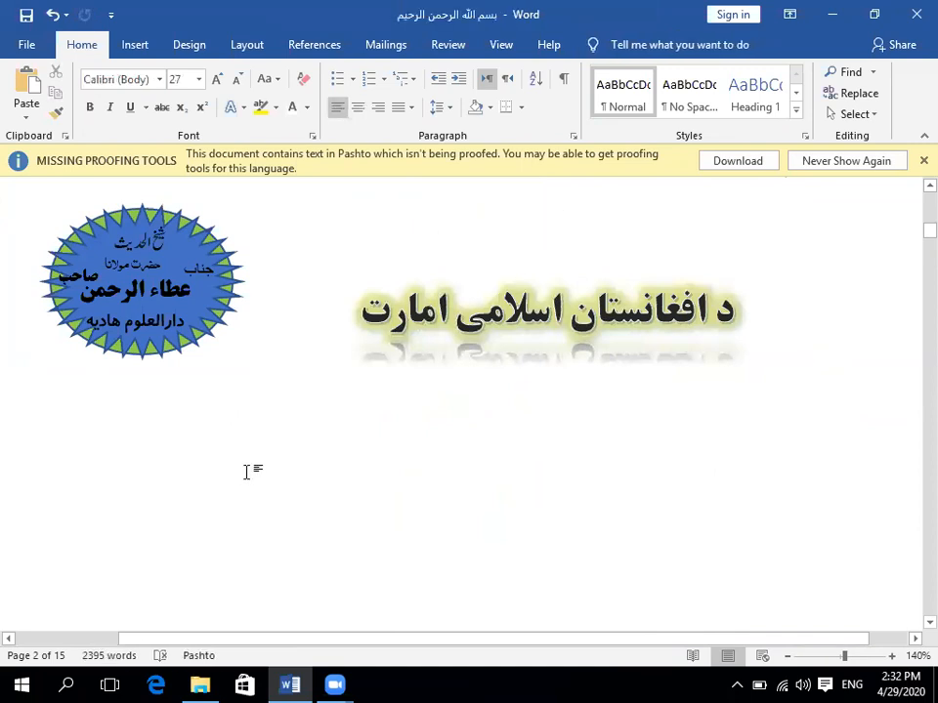
- Apply No Shadow to the word افغانستان in the heading
left_click(592, 321)
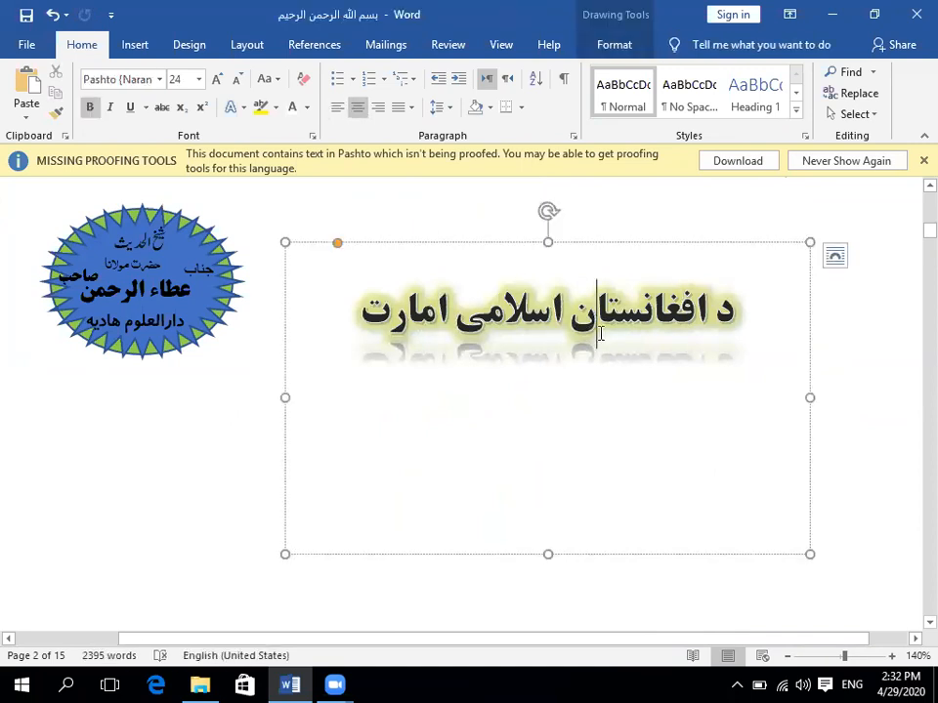
left_click(613, 49)
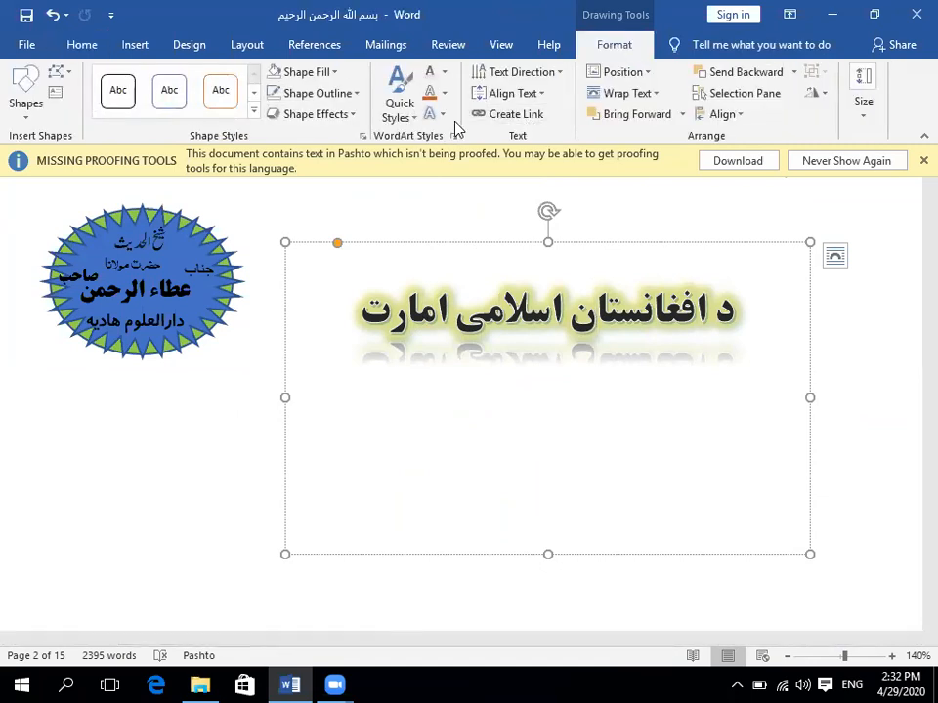
left_click(437, 114)
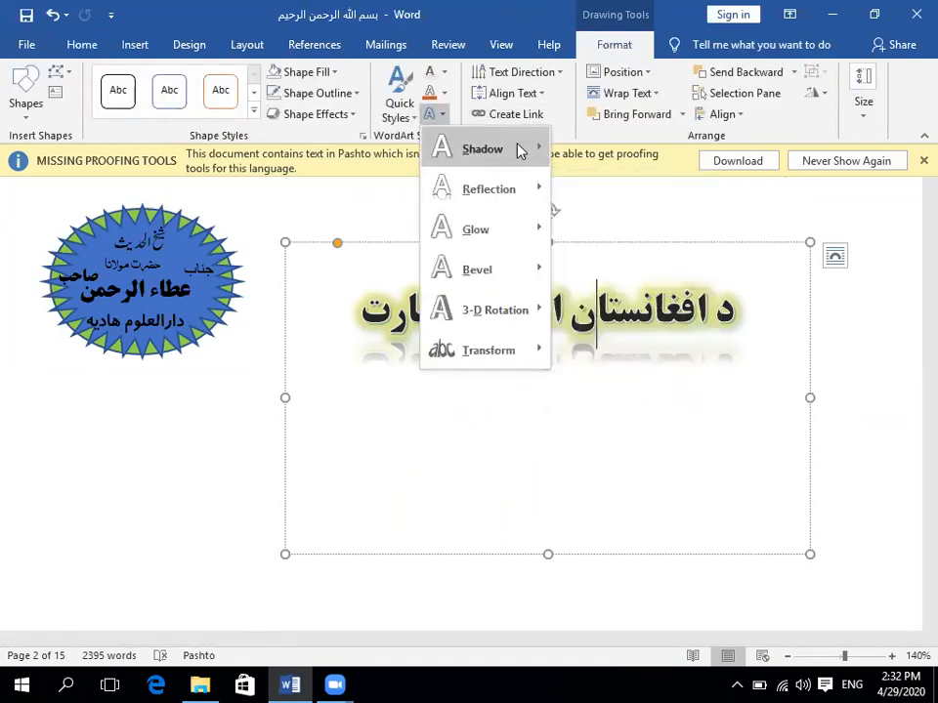
mouse_move(521, 148)
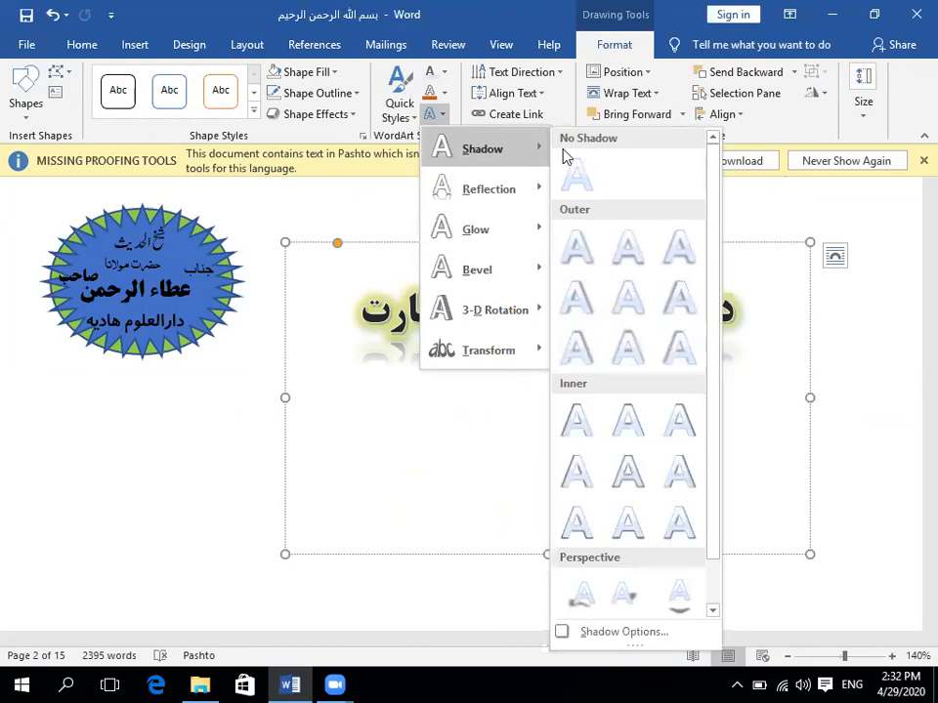
left_click(588, 178)
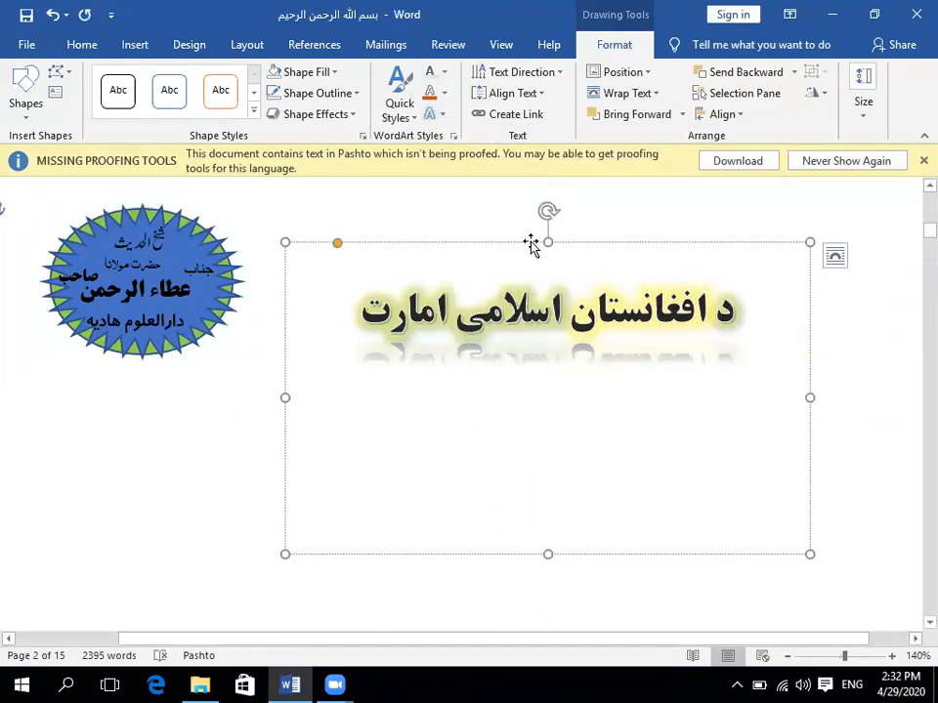
- Remove the reflection from the entire heading text
triple_click(529, 313)
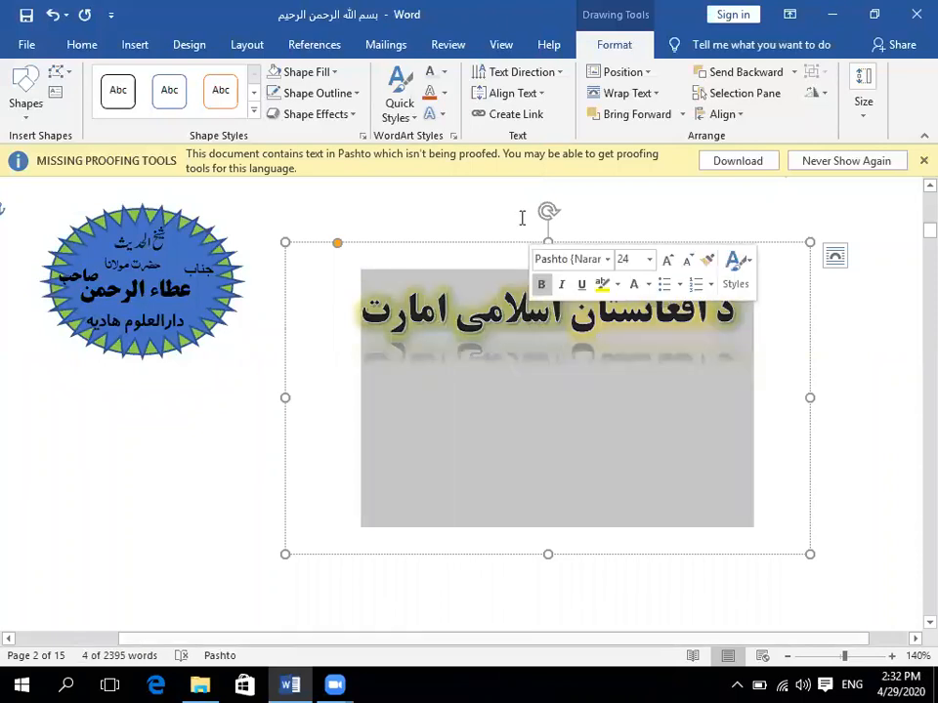
left_click(442, 115)
mouse_move(484, 200)
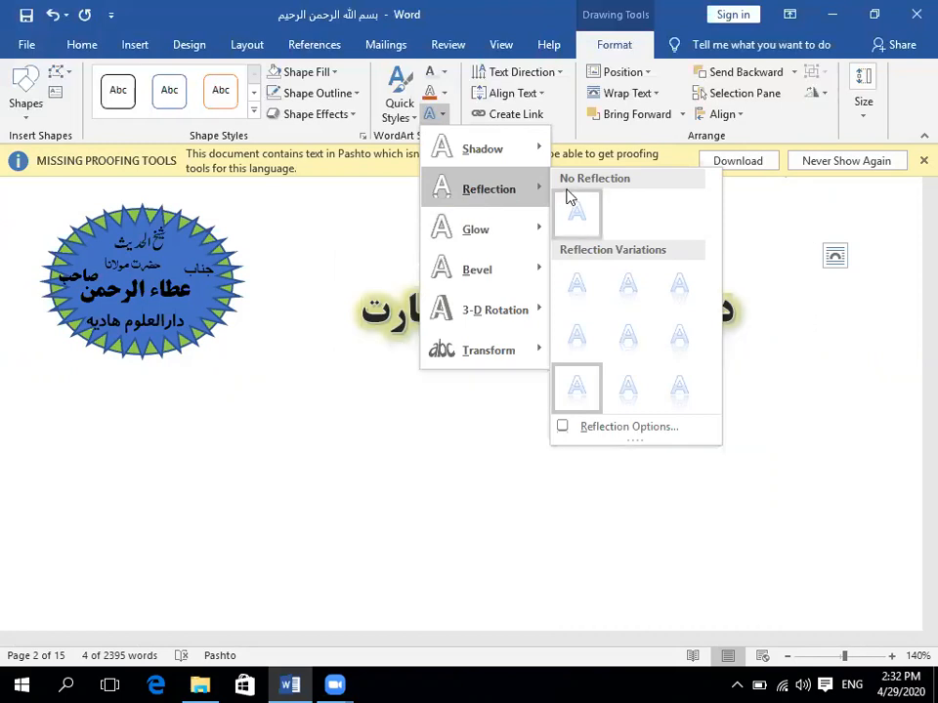
left_click(573, 204)
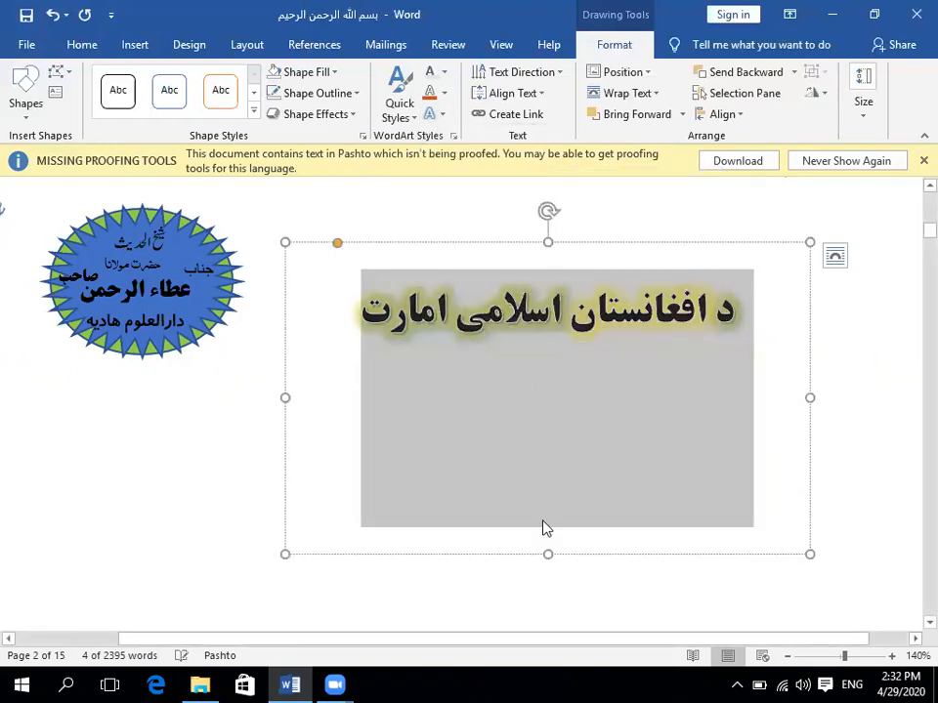
left_click(588, 566)
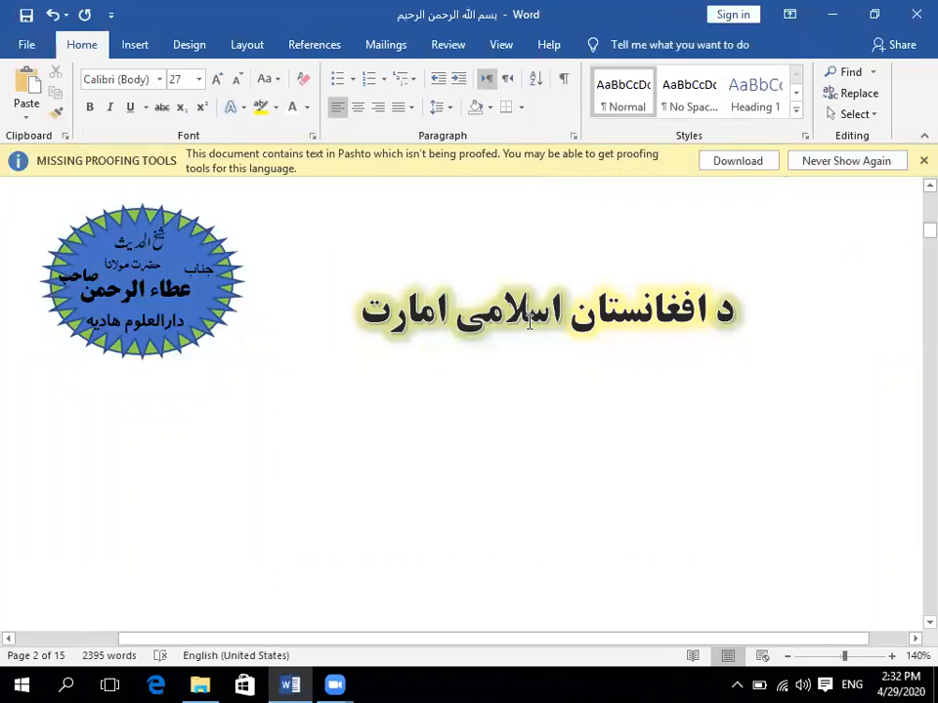
- Try rotating all the heading text 90° and 270°, and set its direction back to Horizontal
left_click(468, 303)
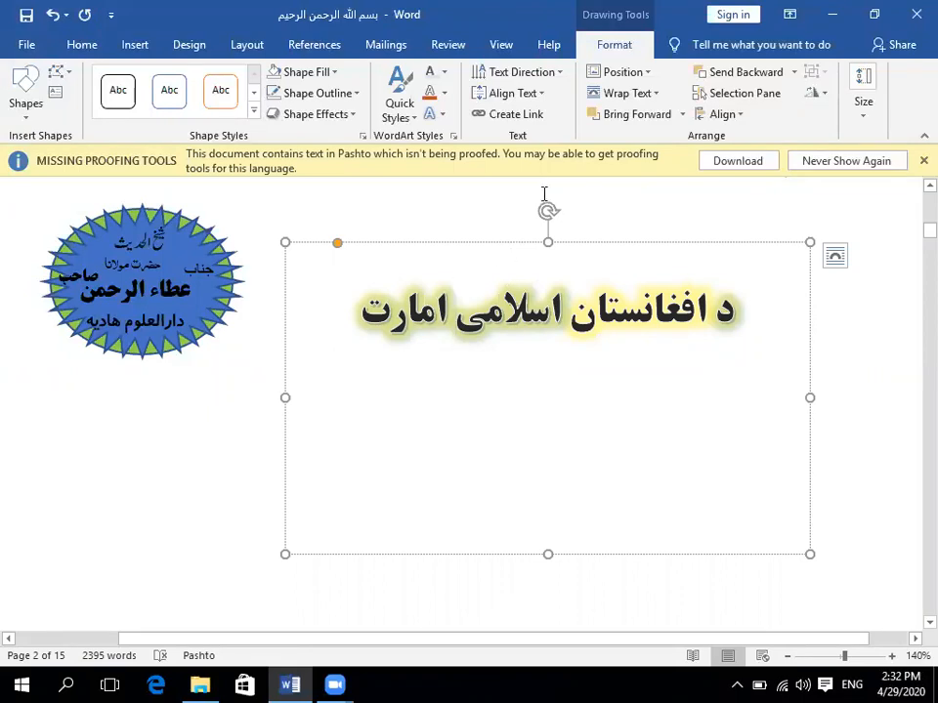
left_click(560, 73)
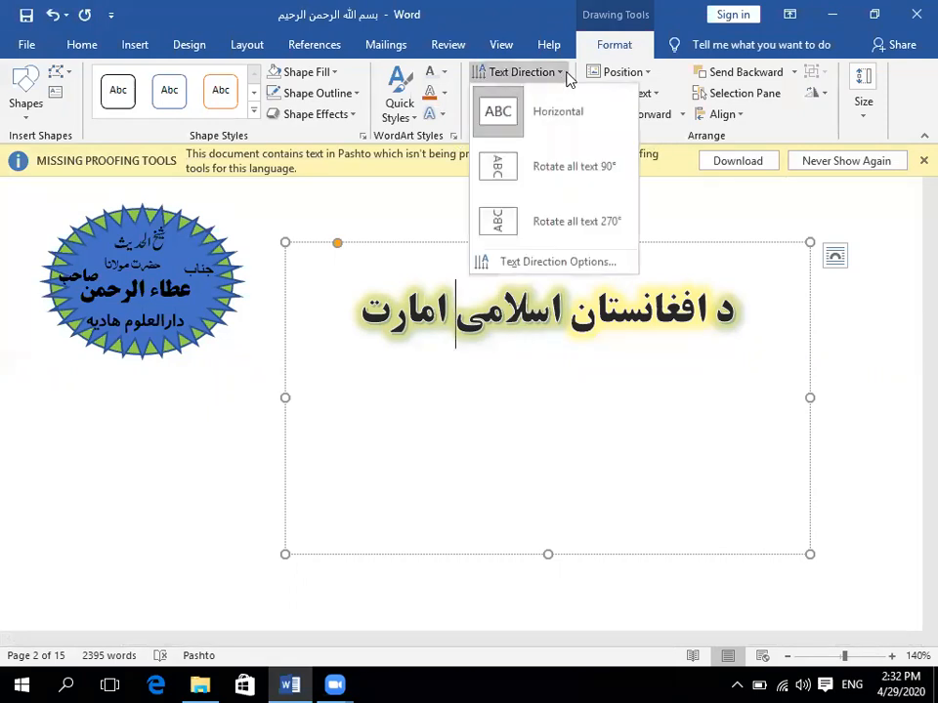
left_click(532, 178)
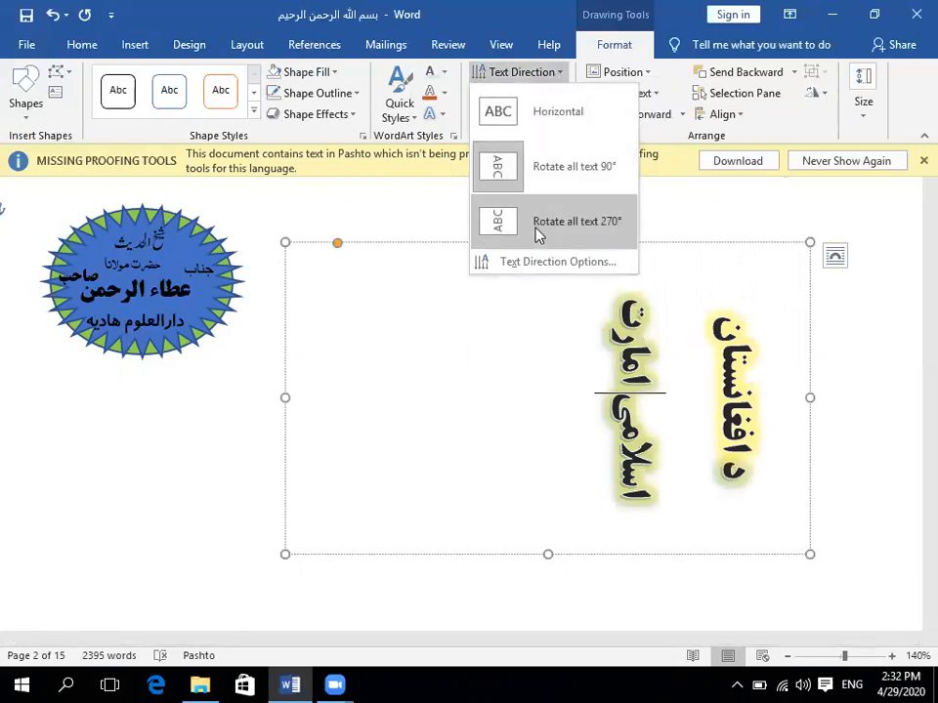
left_click(537, 229)
left_click(554, 73)
left_click(512, 111)
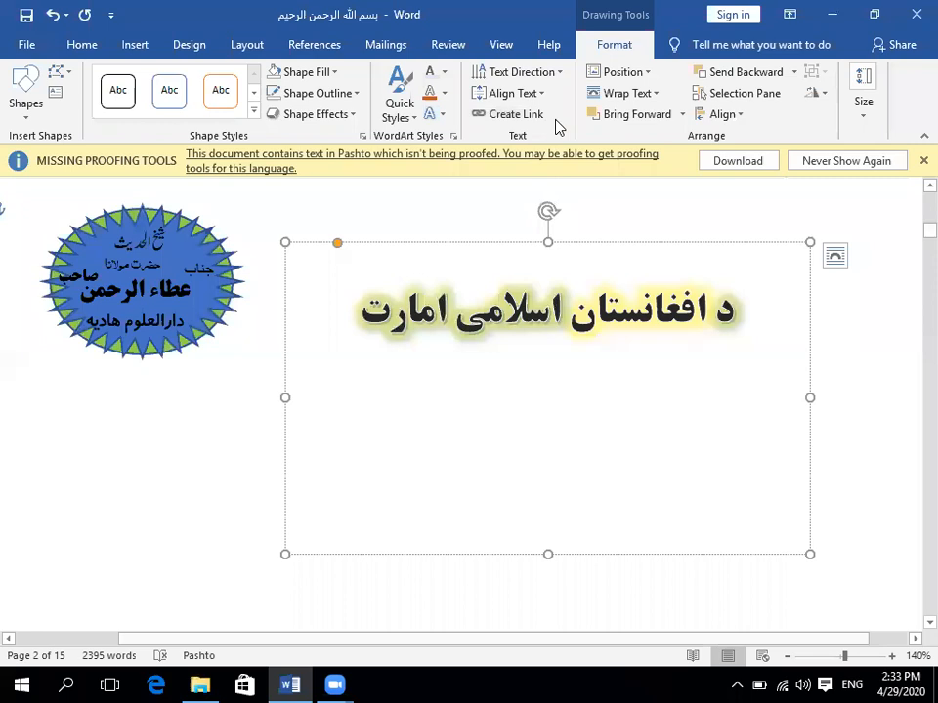
- Preview both vertical orientations in the Text Direction options for the heading and confirm the horizontal orientation
left_click(557, 72)
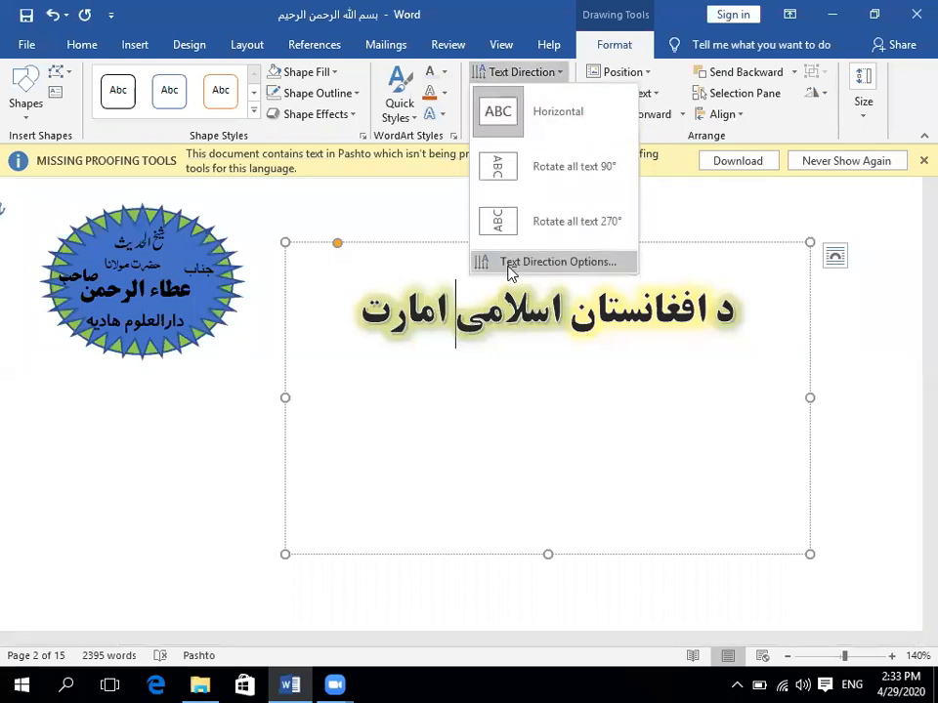
left_click(513, 261)
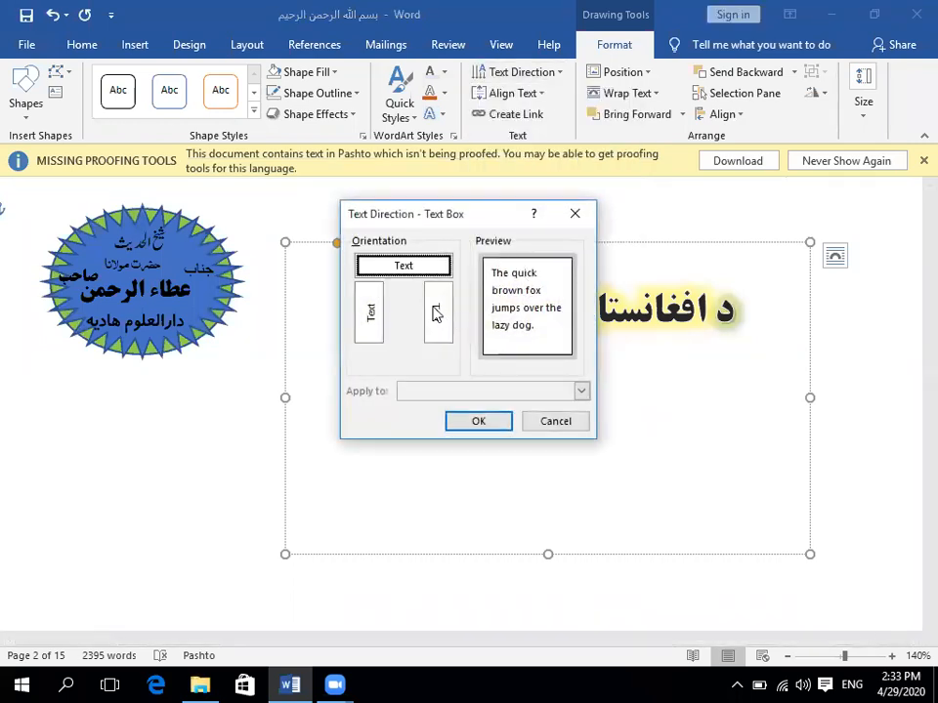
left_click(435, 312)
left_click(367, 313)
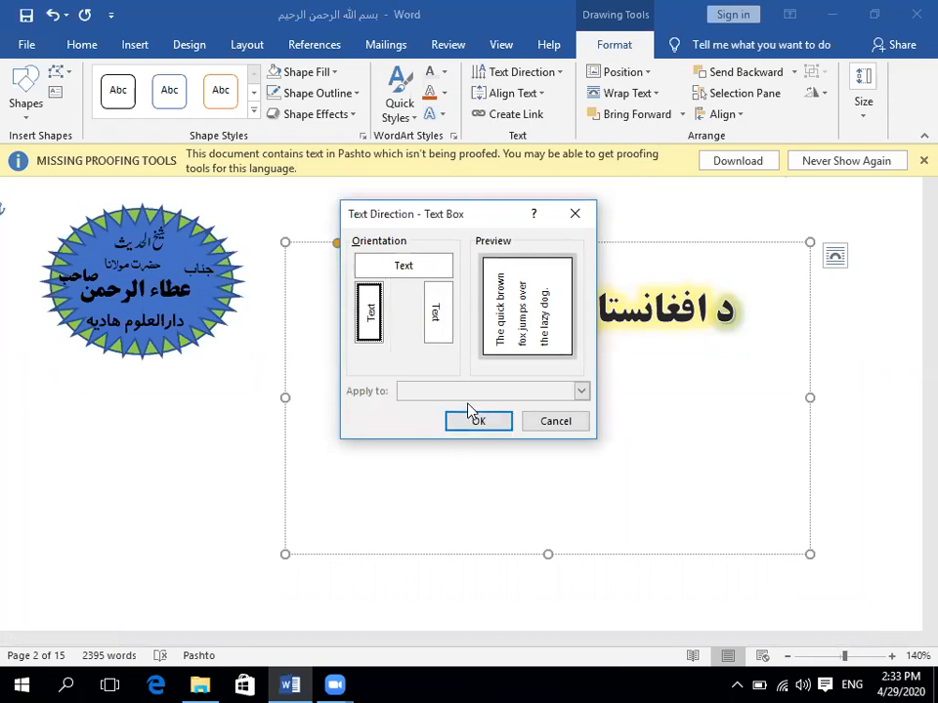
left_click(405, 266)
left_click(475, 418)
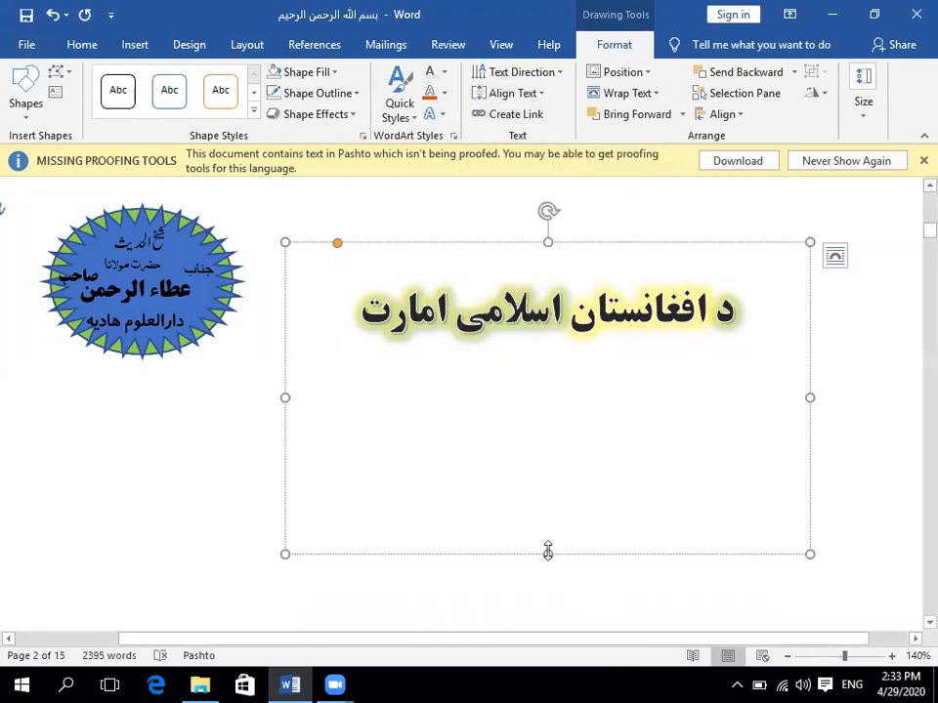
- Shorten the heading's box to fit its single line of text and draw two stacked text boxes below it
left_click_drag(547, 477, 572, 343)
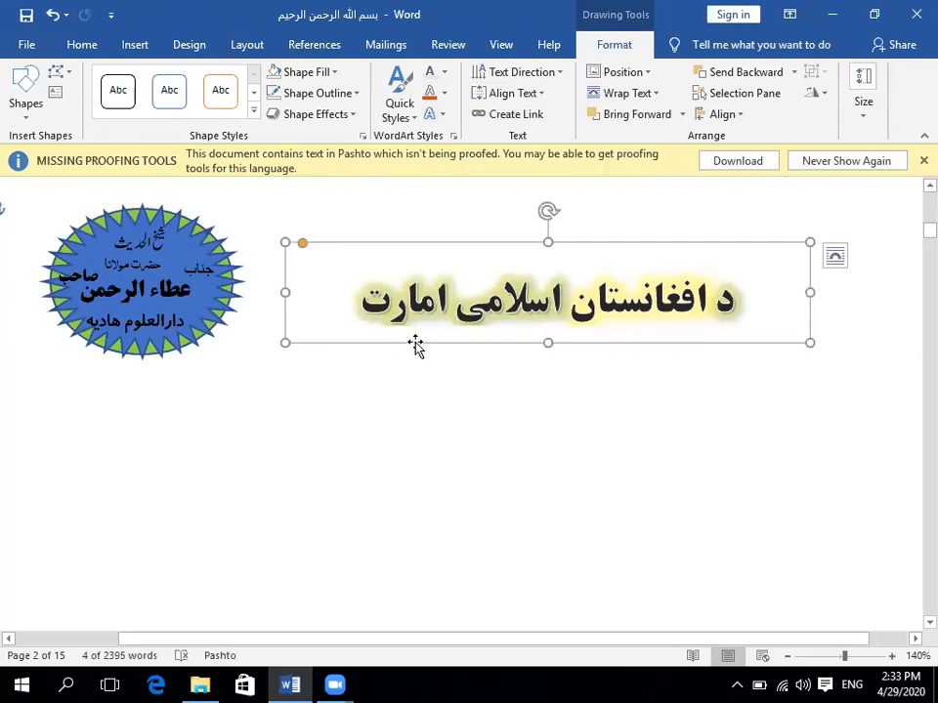
left_click(56, 93)
left_click_drag(183, 399, 540, 516)
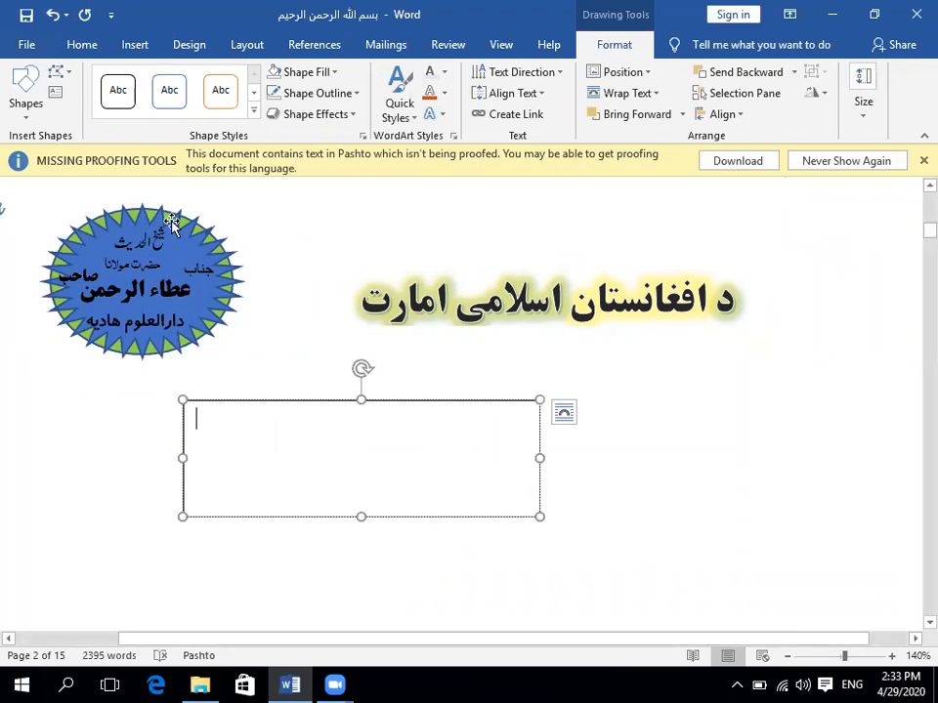
left_click(57, 96)
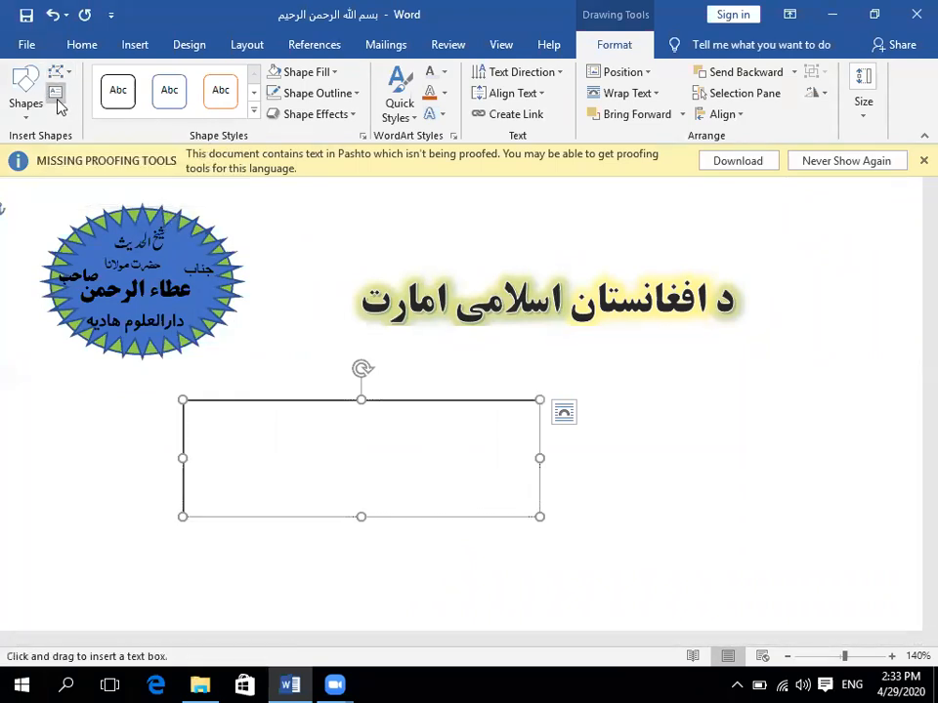
left_click_drag(172, 533, 547, 616)
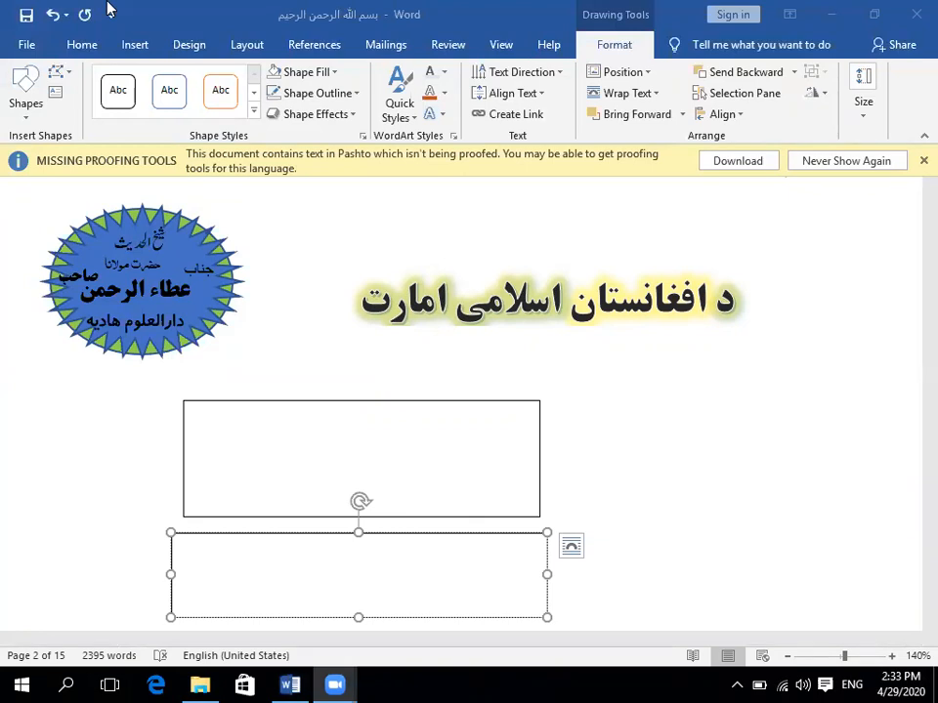
- Create a forward text link from the heading's box to the upper empty text box
left_click(550, 296)
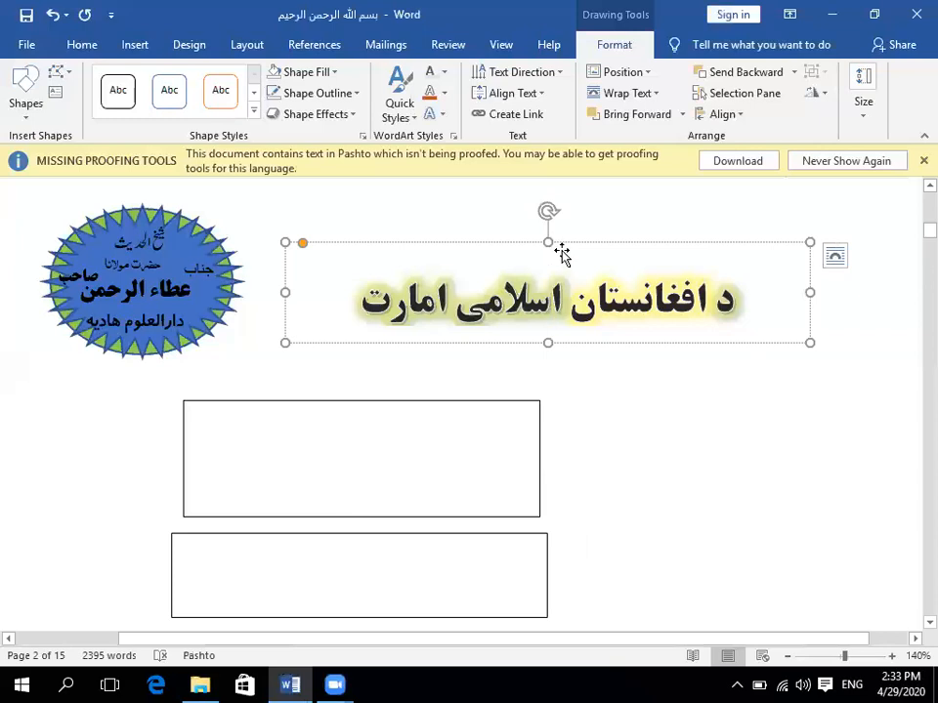
left_click(518, 116)
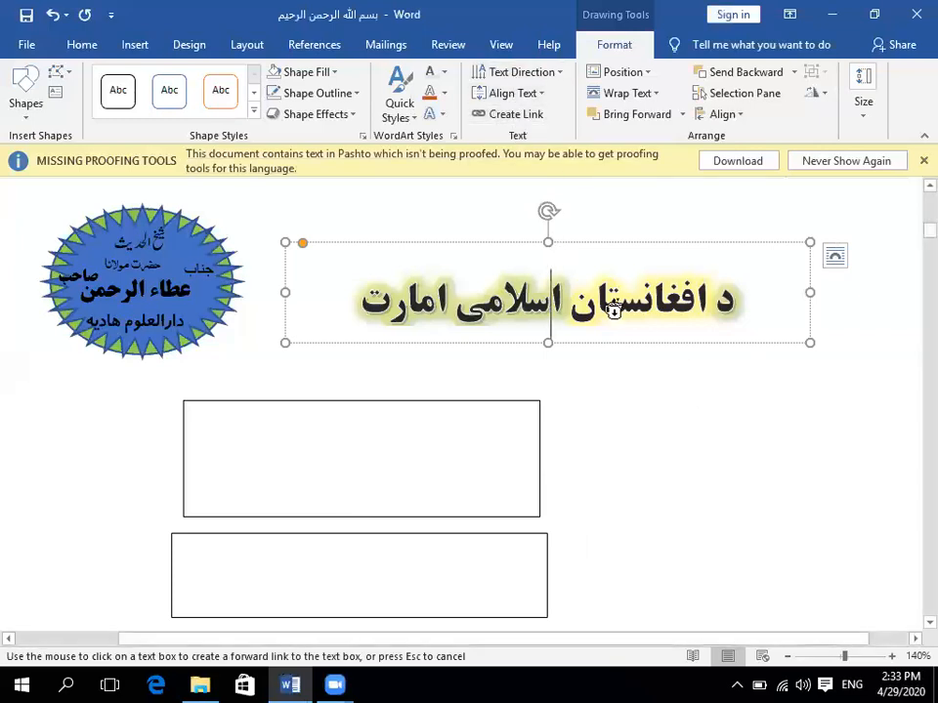
left_click(409, 437)
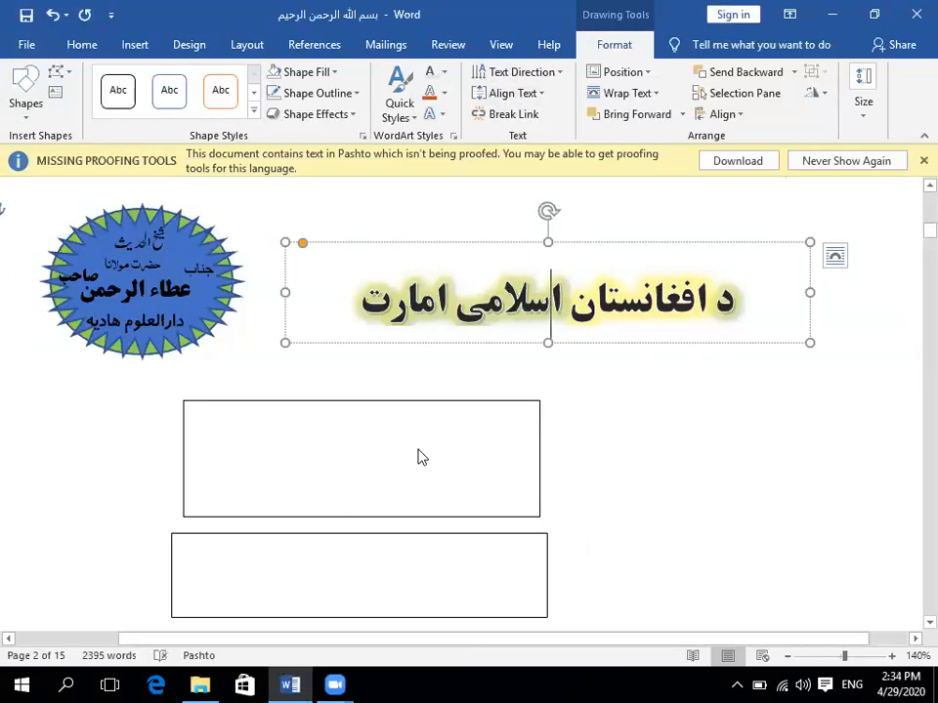
- Create a forward text link from the upper empty text box to the lower one
left_click(495, 403)
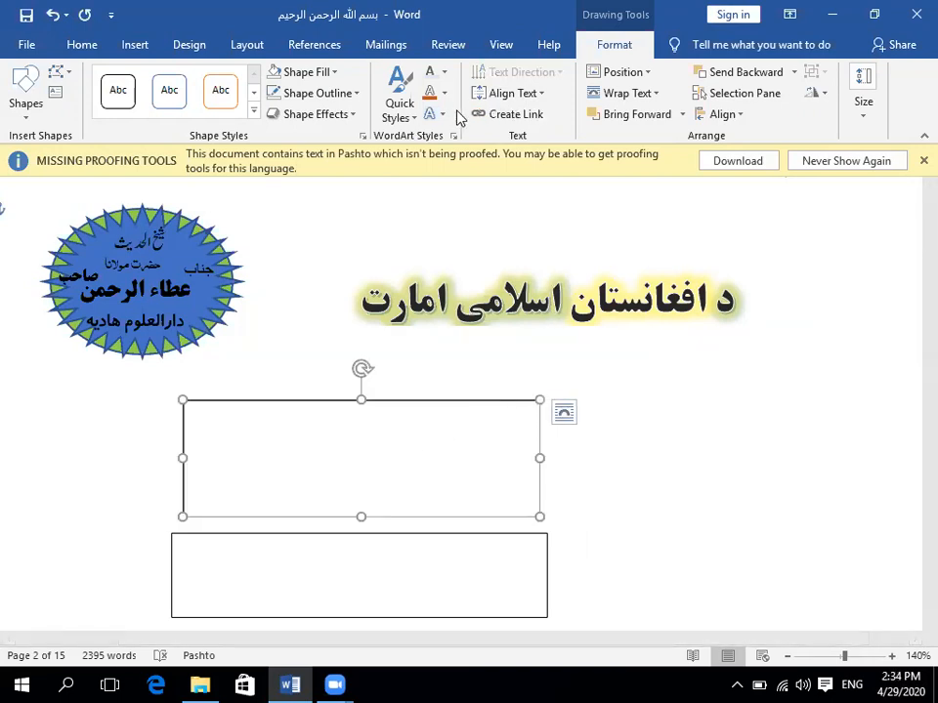
left_click(505, 116)
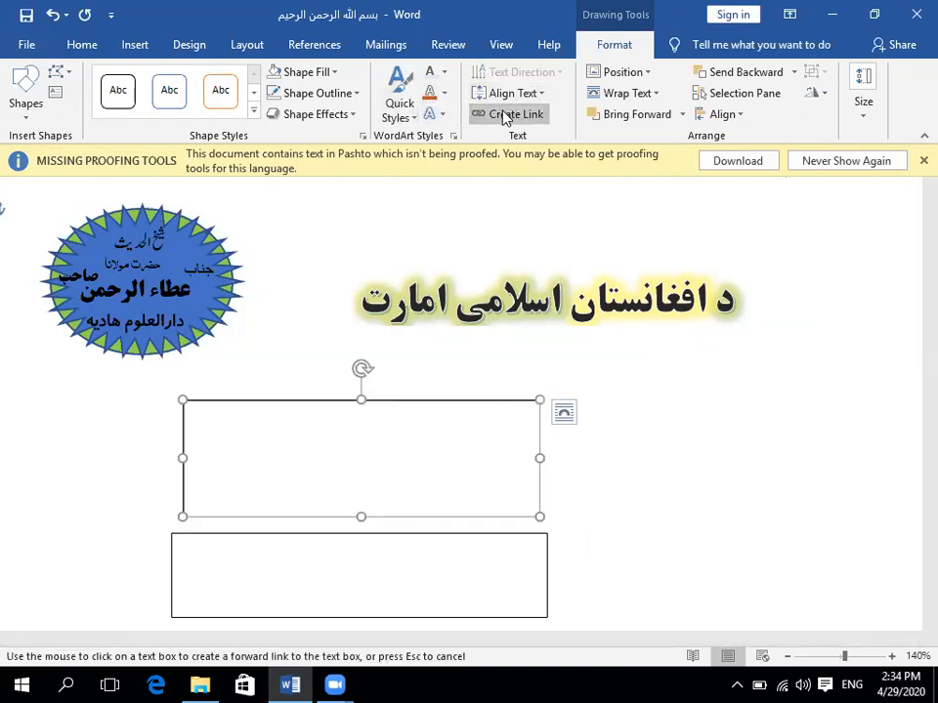
left_click(459, 581)
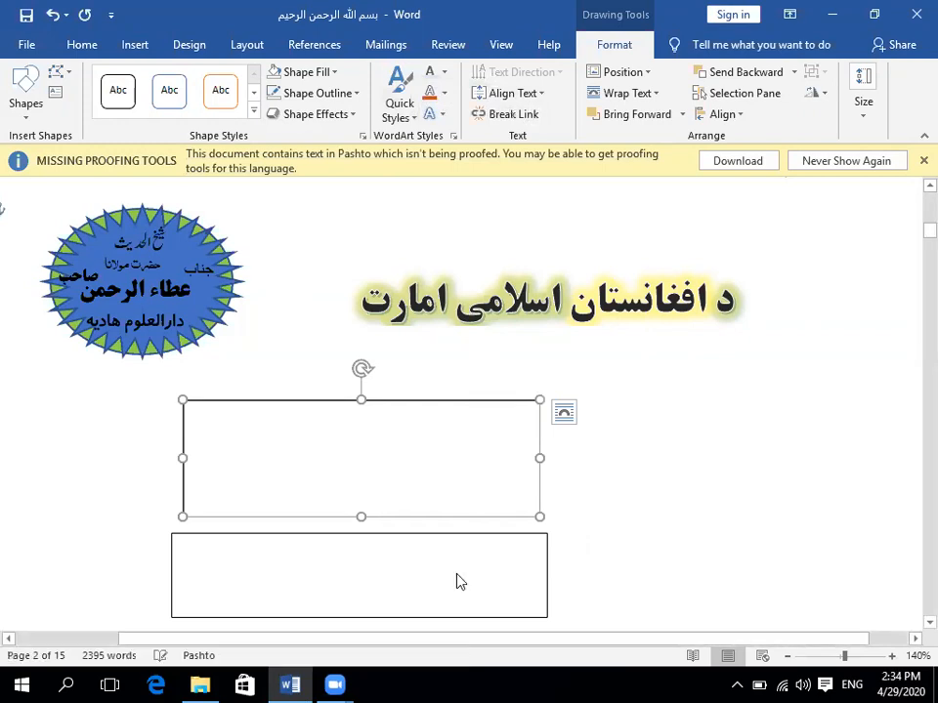
- Enter the phrase "د افغانستان اسلامی امارت" at the heading's end so it overflows into both linked boxes
left_click(511, 316)
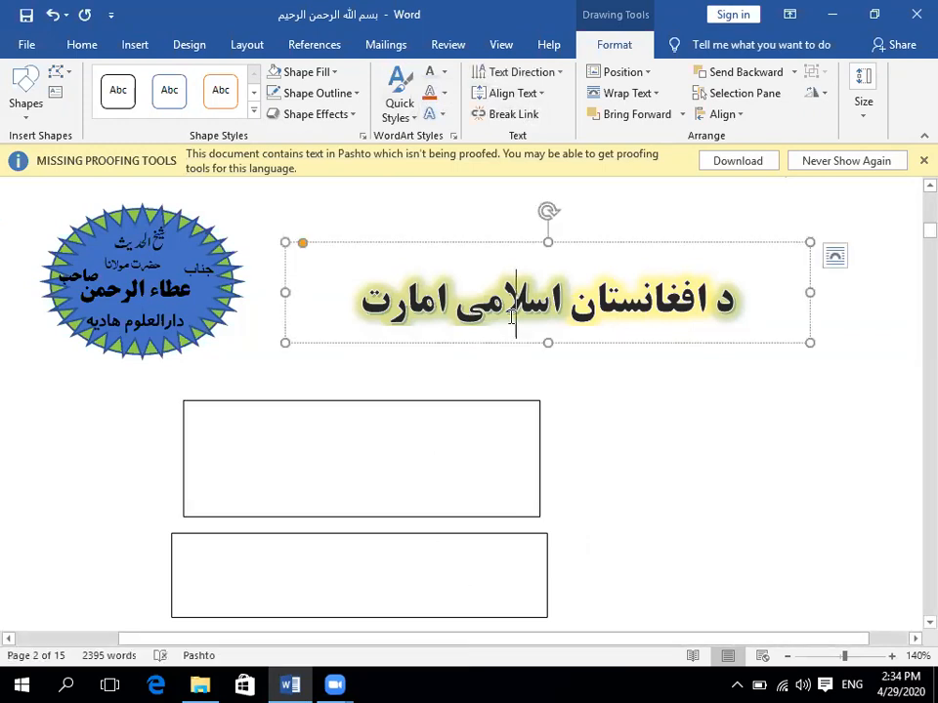
left_click(369, 304)
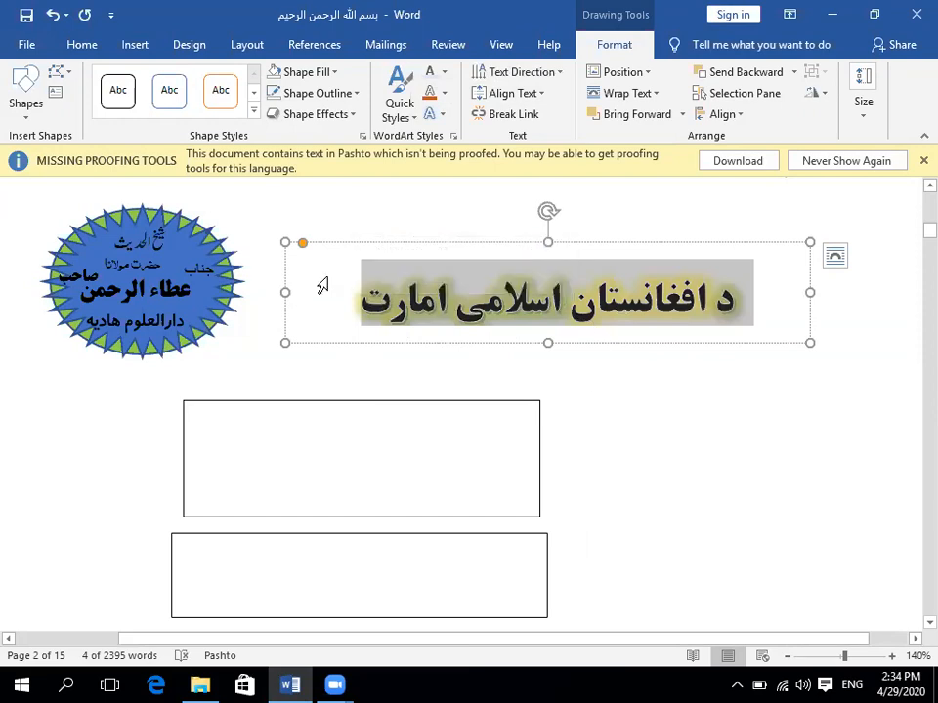
left_click(360, 298)
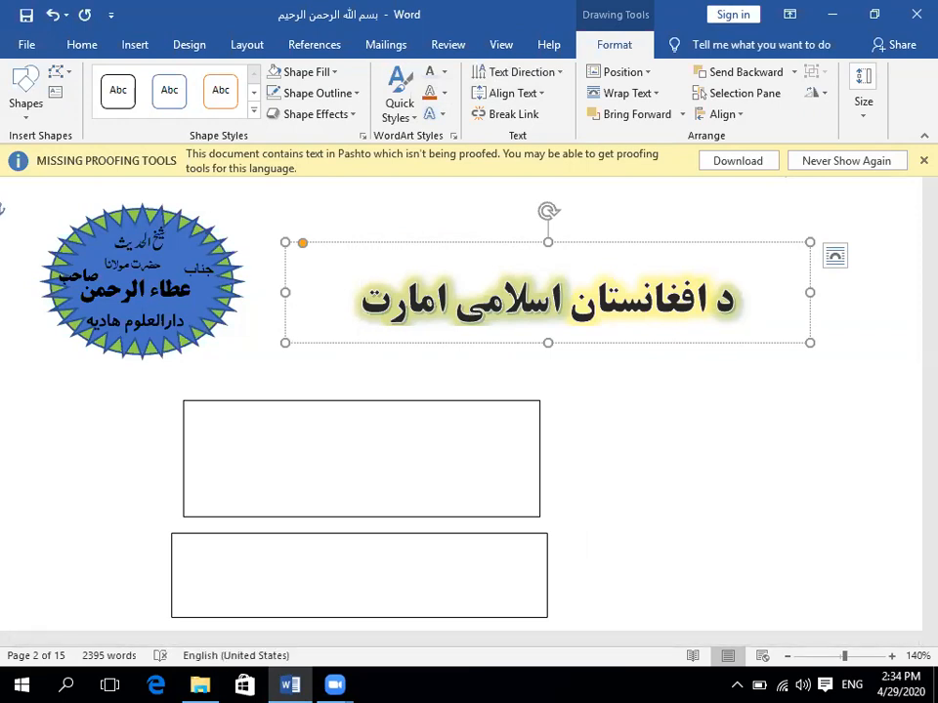
key("alt+shift")
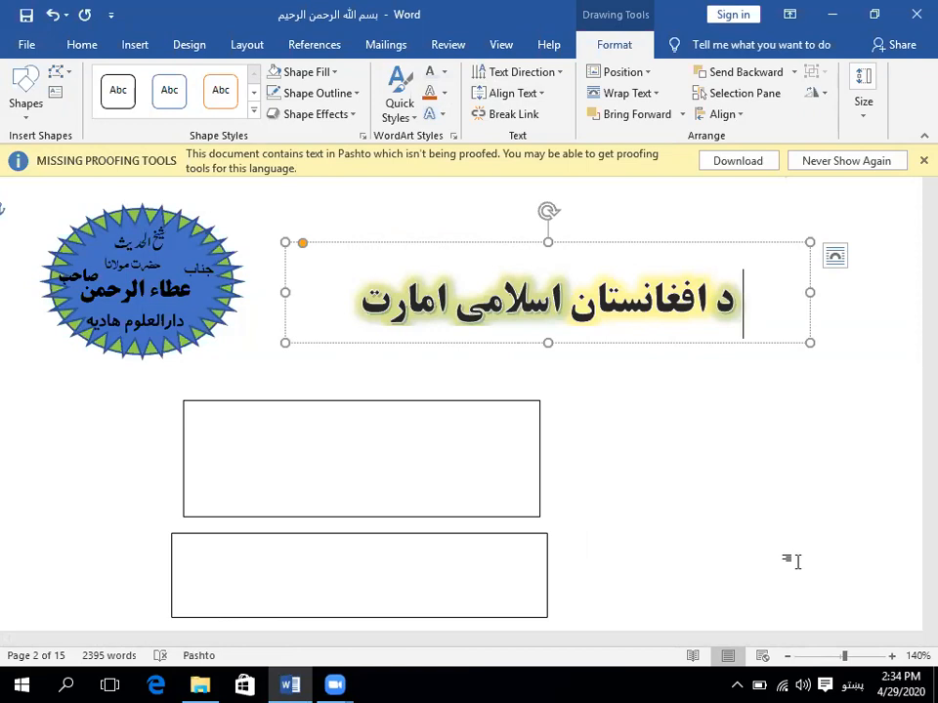
type("د ")
type("افغانست")
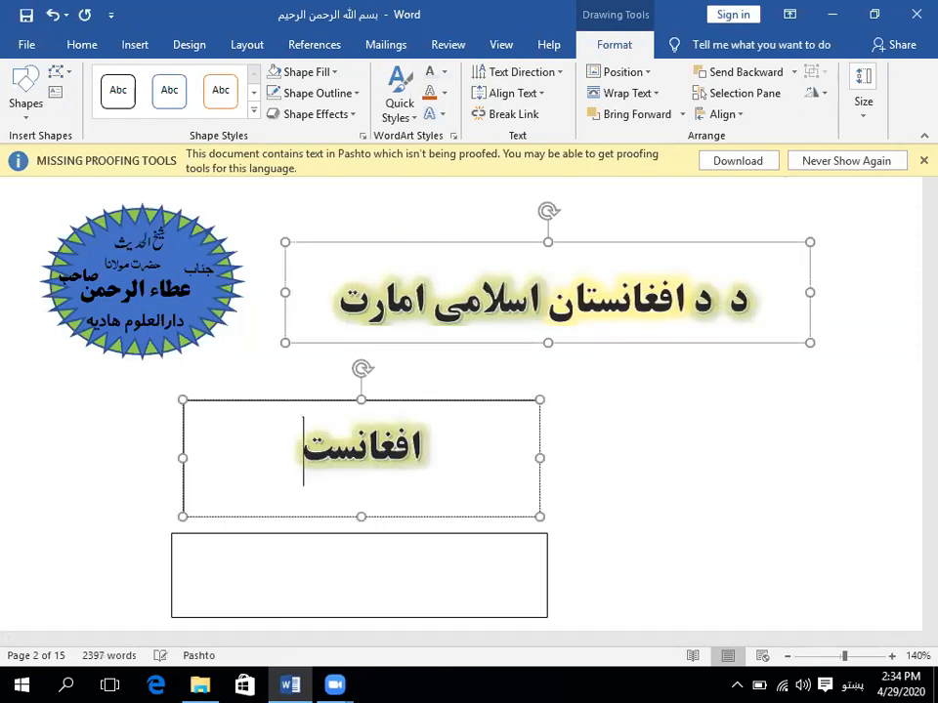
type("ان اسلامی اما")
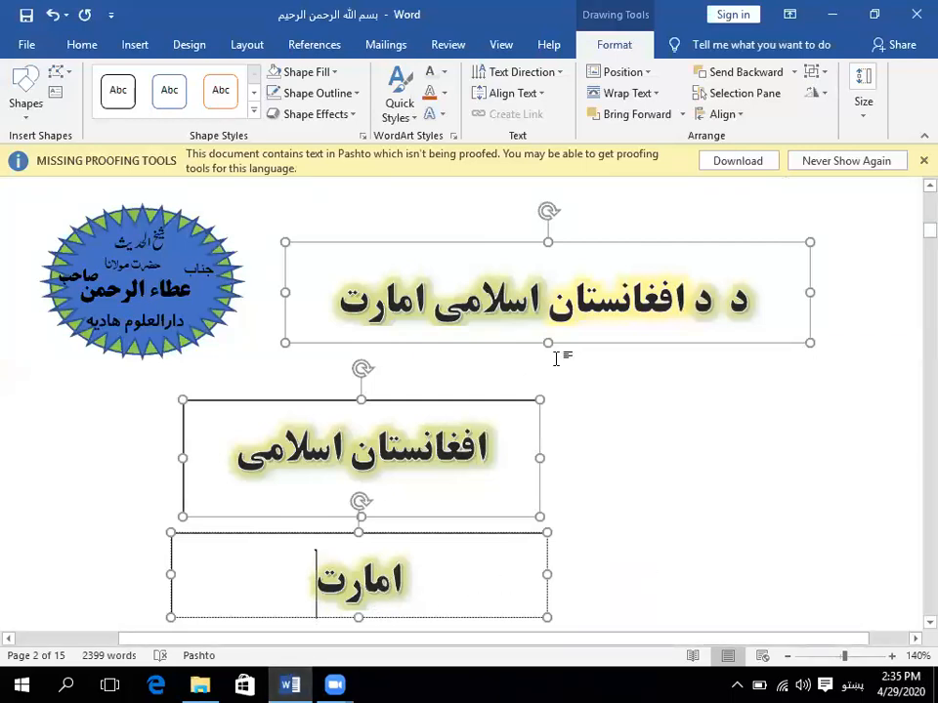
- Delete the extra words from the heading so the two linked boxes below are empty
left_click_drag(736, 303, 749, 304)
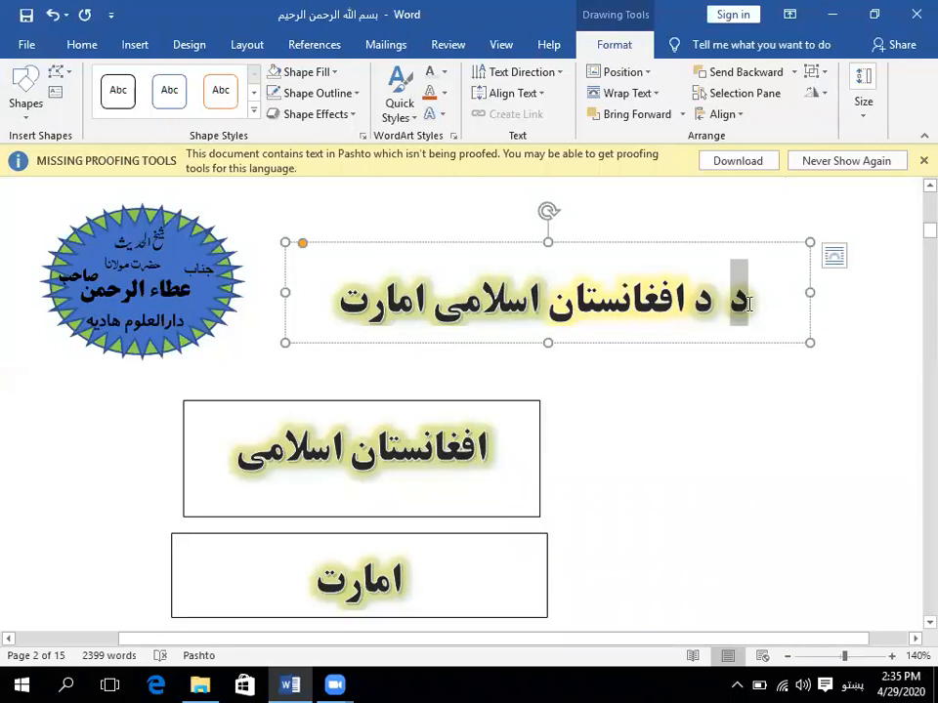
key("Delete")
key("Delete")
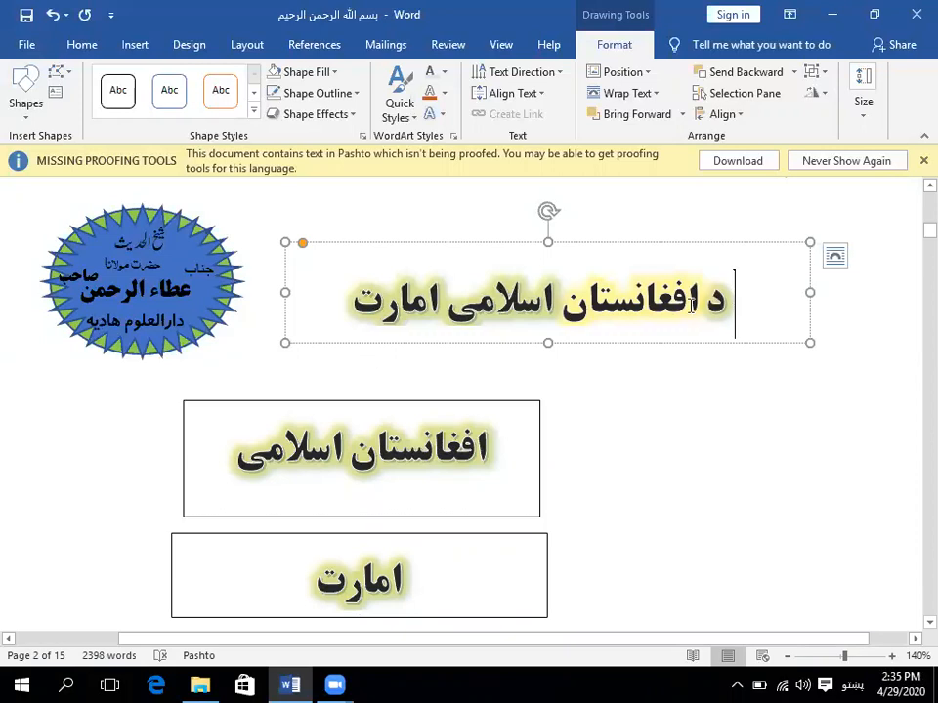
double_click(427, 293)
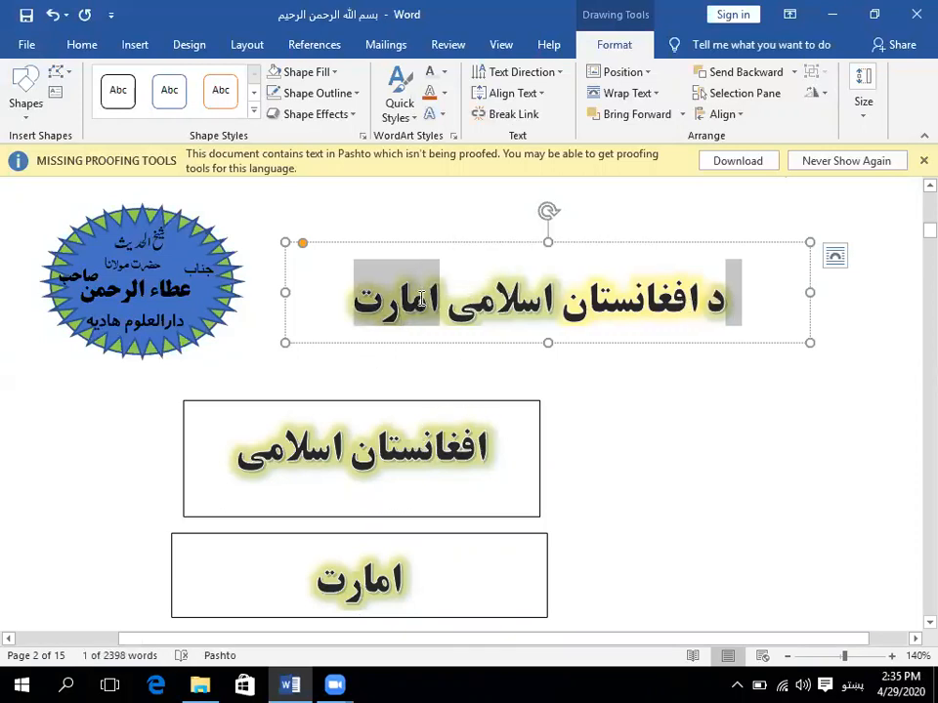
key("Delete")
double_click(422, 301)
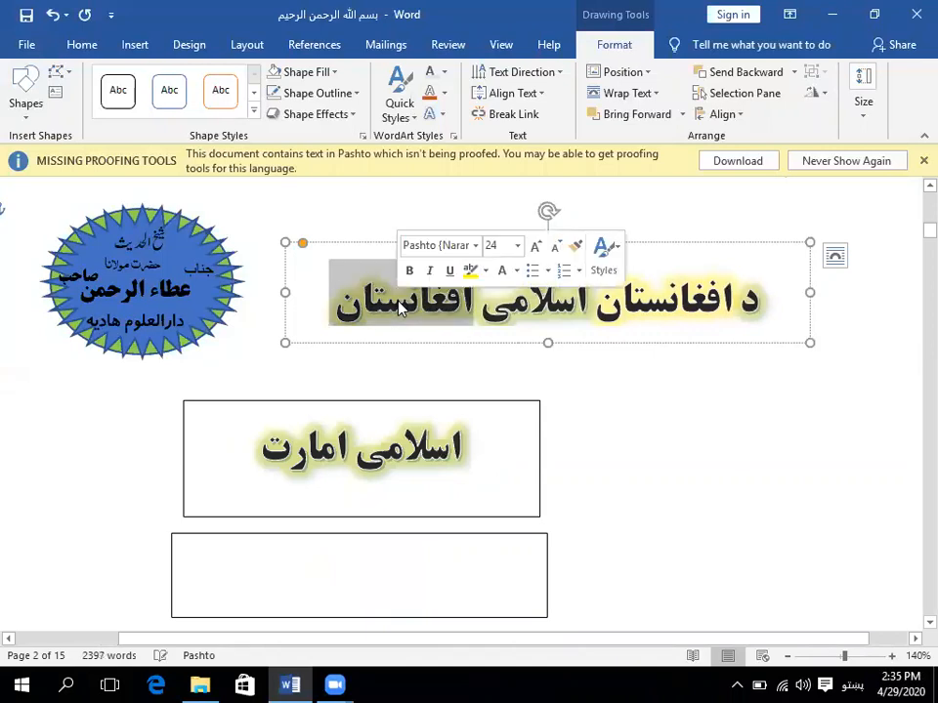
key("Delete")
double_click(436, 310)
key("Delete")
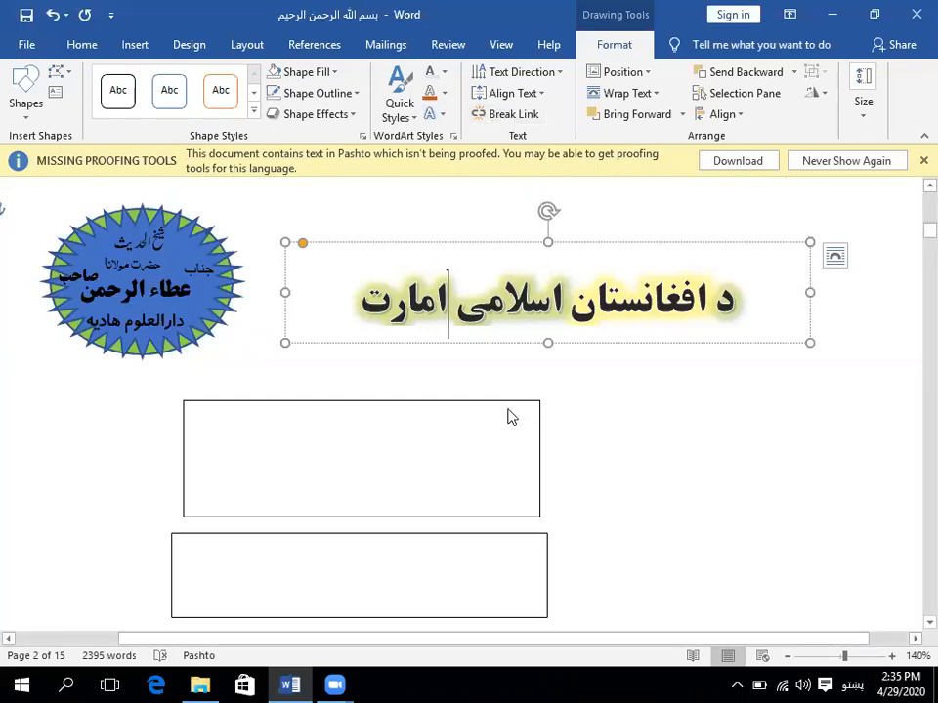
- Break the forward text links of the upper empty text box and of the heading's box
left_click(495, 540)
right_click(494, 540)
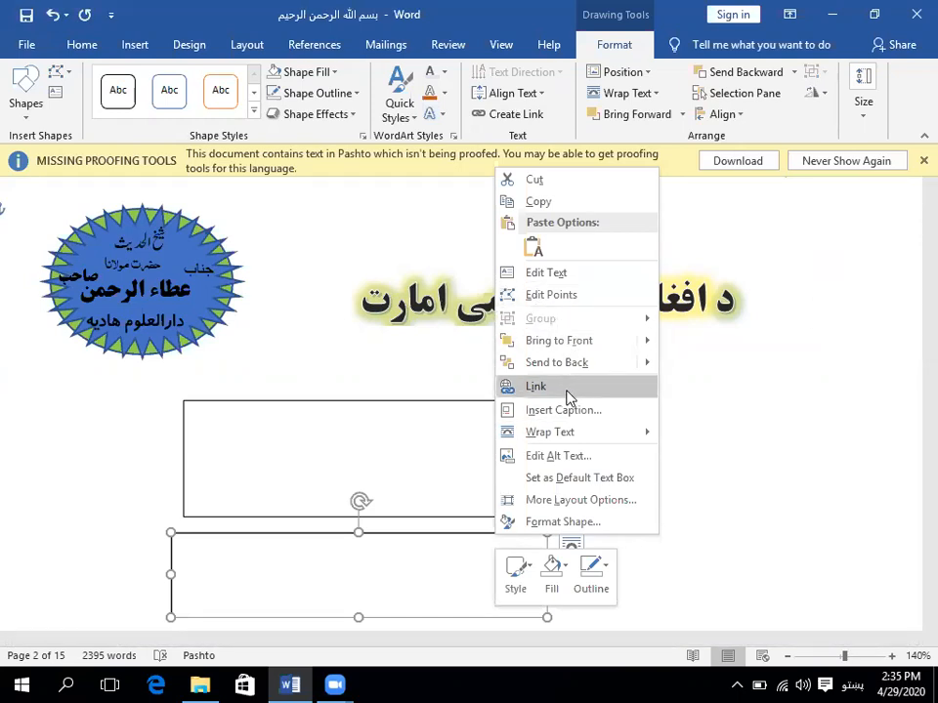
left_click(440, 563)
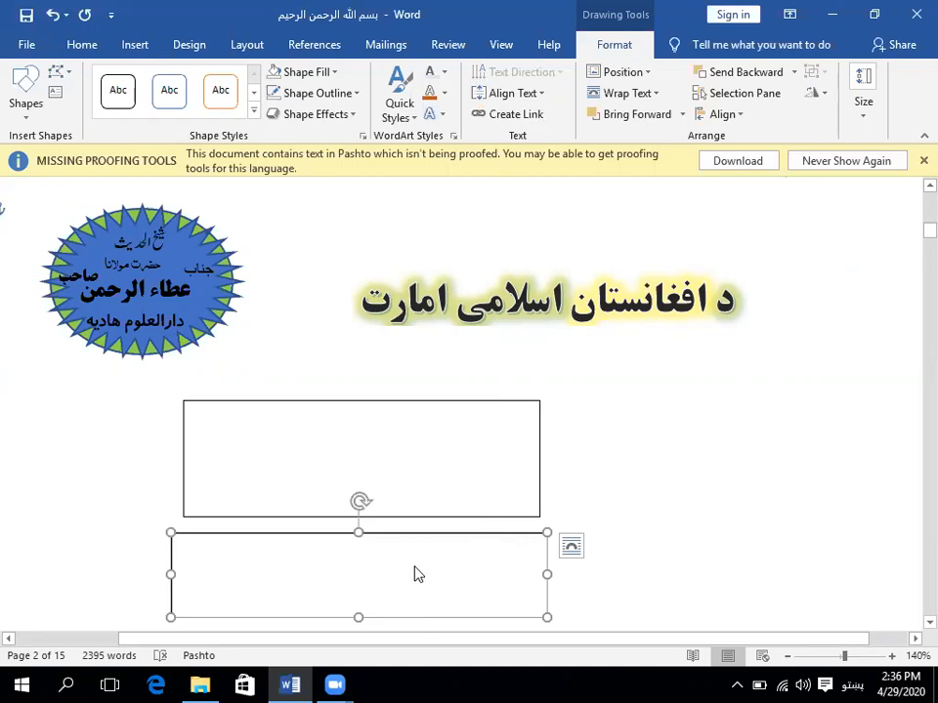
left_click(452, 400)
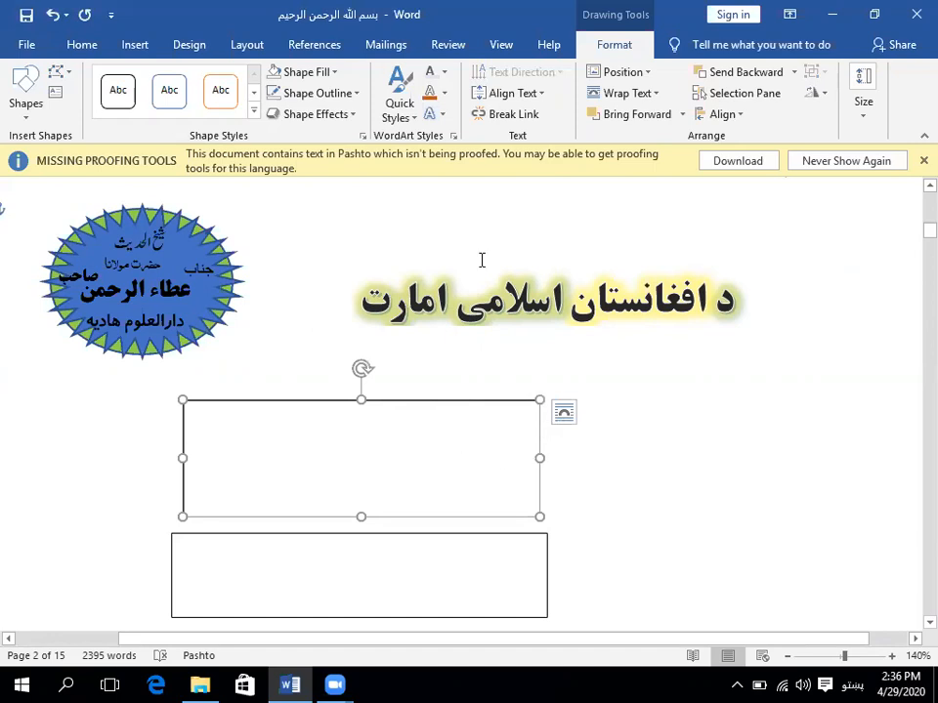
left_click(536, 114)
left_click(548, 302)
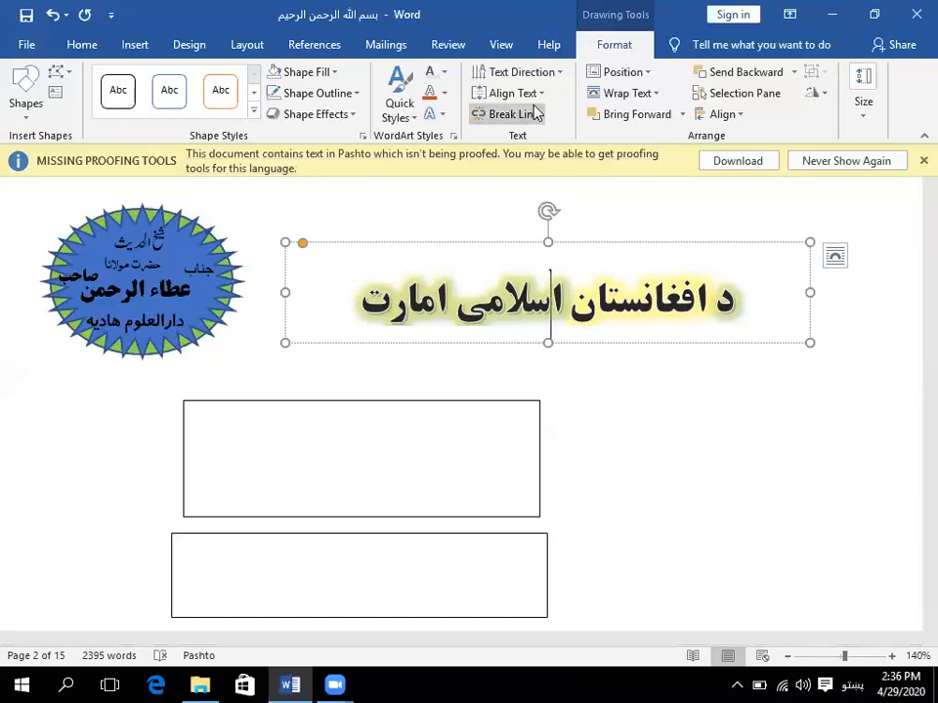
left_click(535, 114)
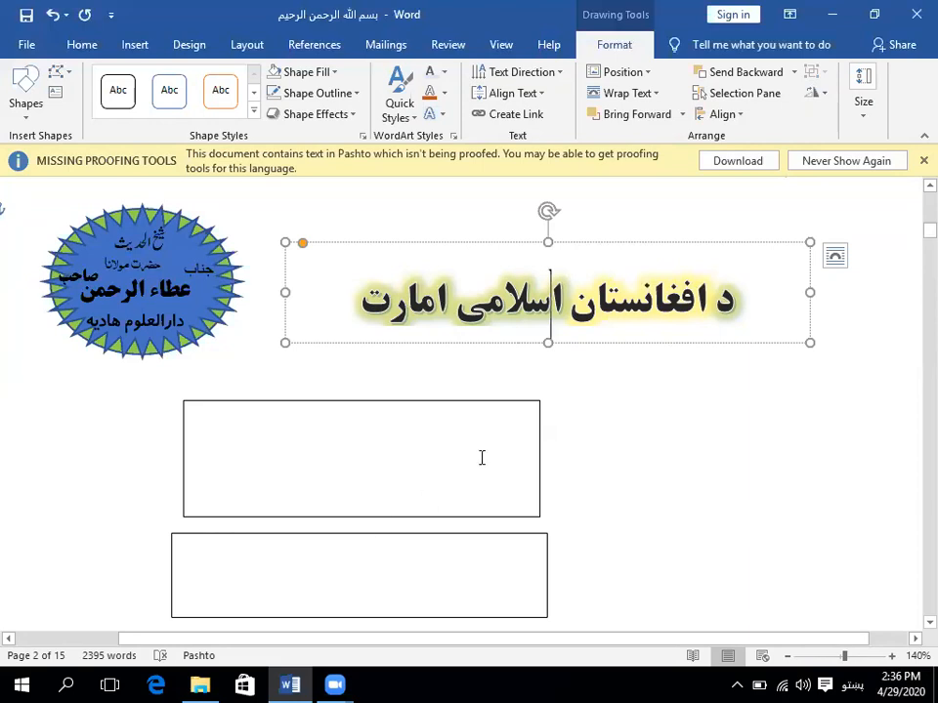
- Try positioning the upper empty text box at the bottom center of the page with square text wrapping
left_click(539, 431)
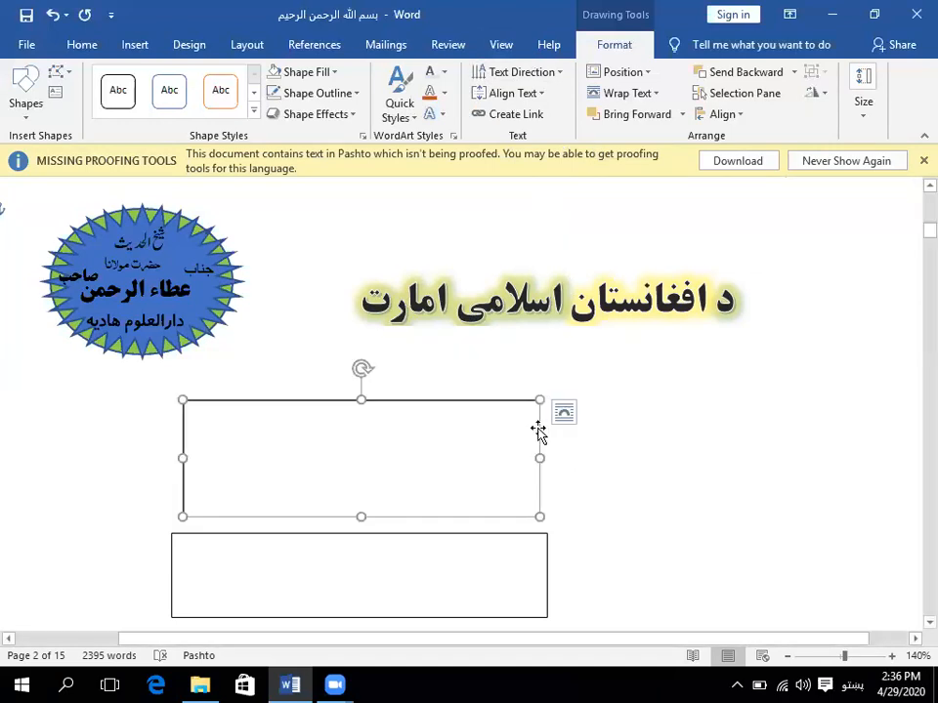
left_click(608, 299)
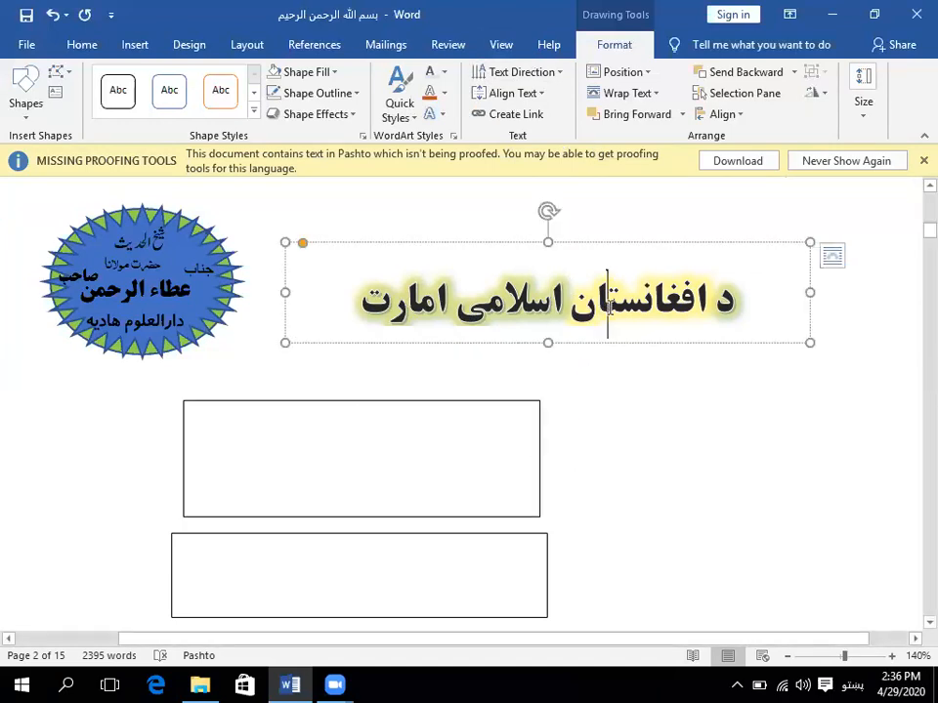
left_click(501, 400)
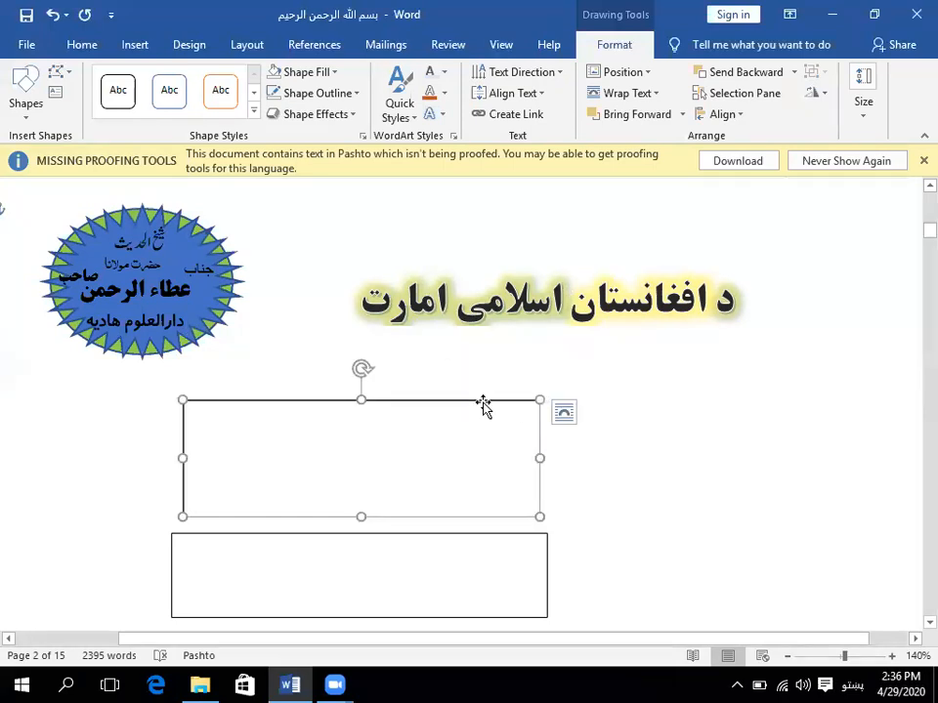
left_click(653, 78)
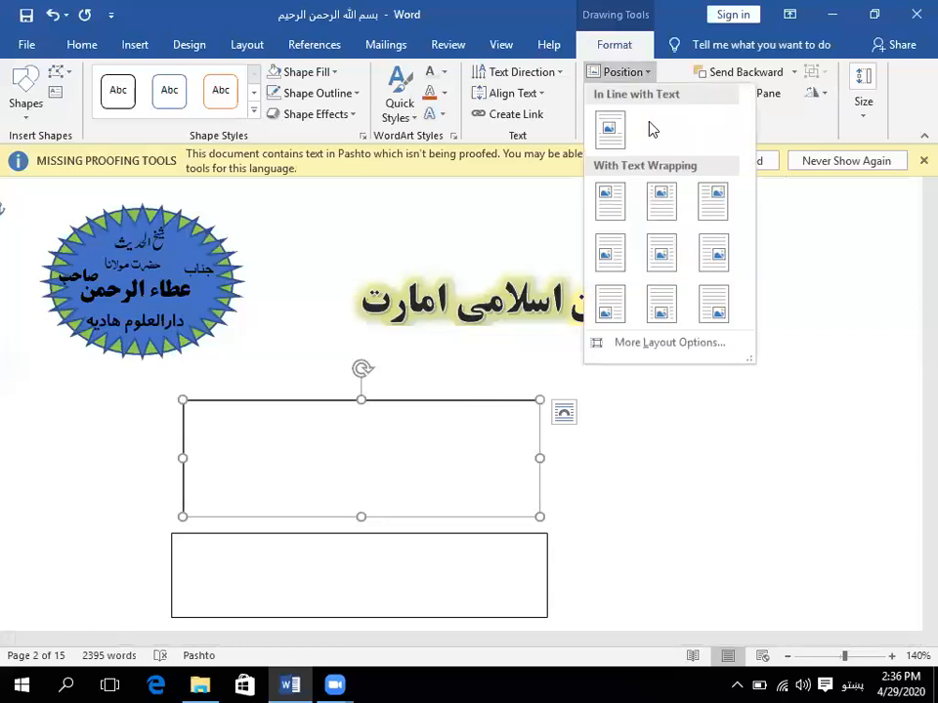
left_click(660, 312)
scroll(606, 406, "down", 3)
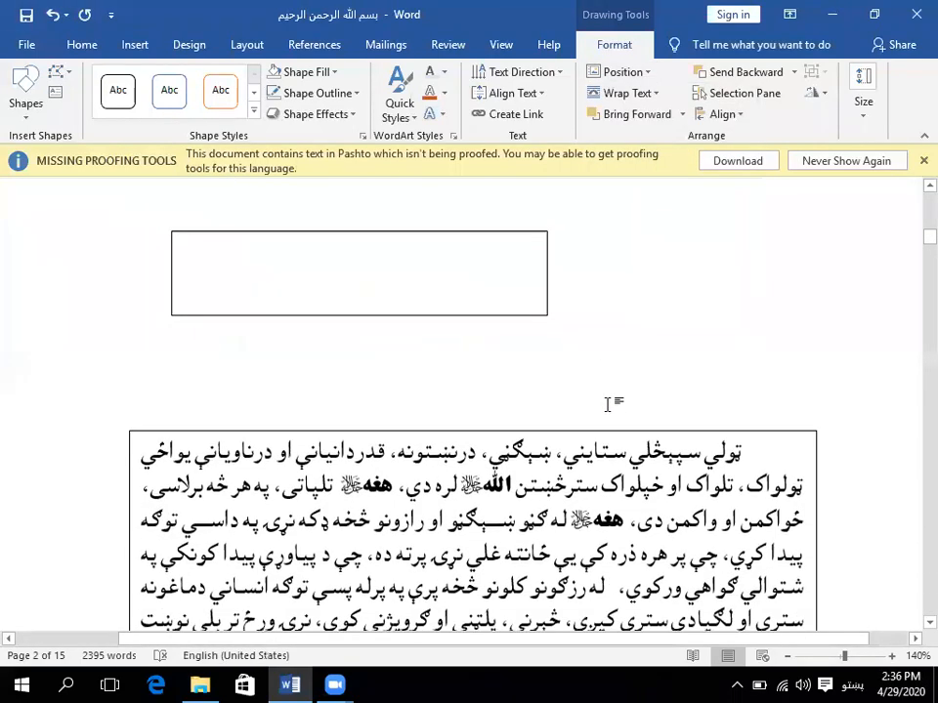
scroll(606, 404, "up", 4)
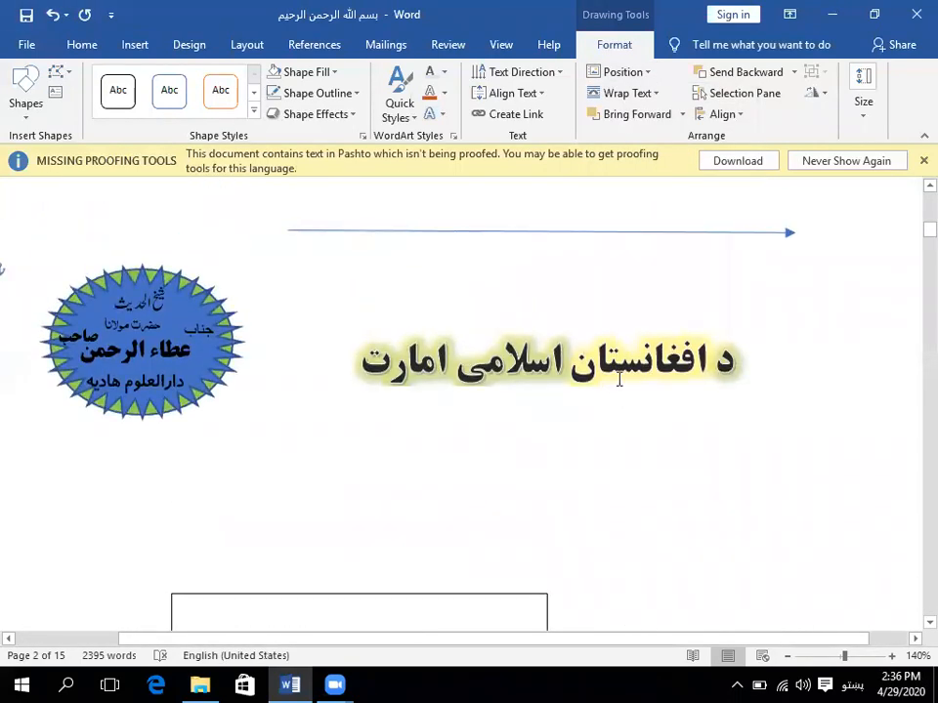
- Review the Position layouts and the Wrap Text options for the heading's box with the page zoomed out to 40%
left_click(601, 328)
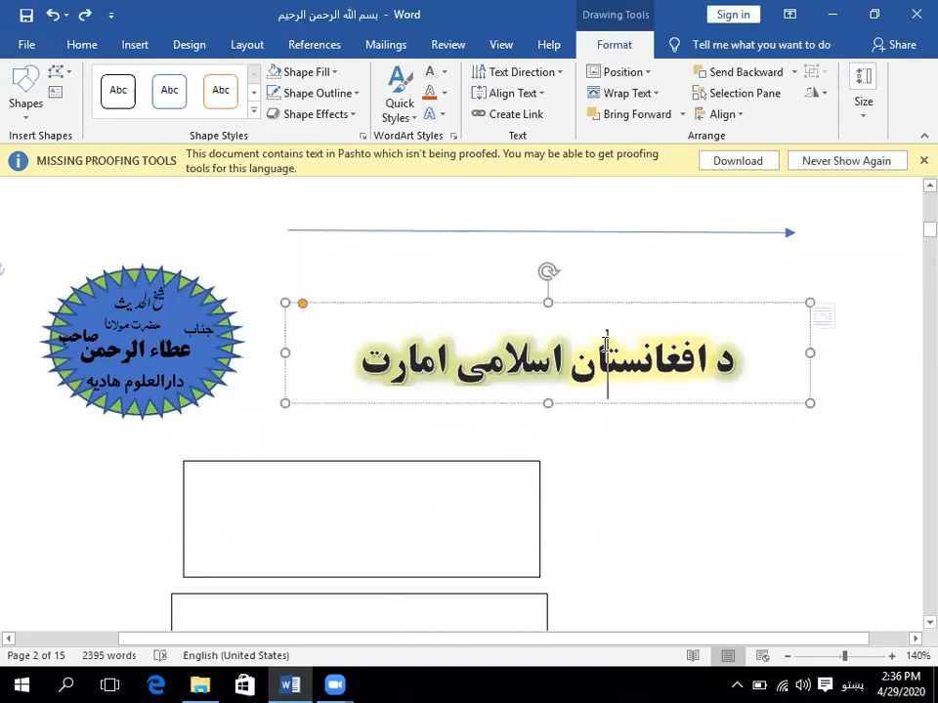
left_click(625, 306)
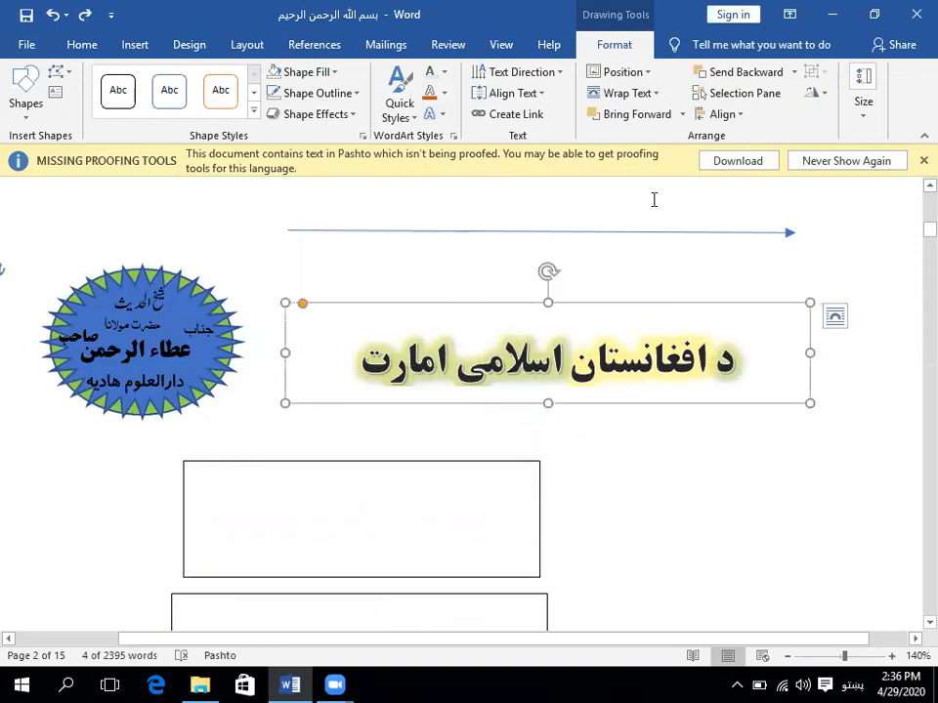
left_click(644, 73)
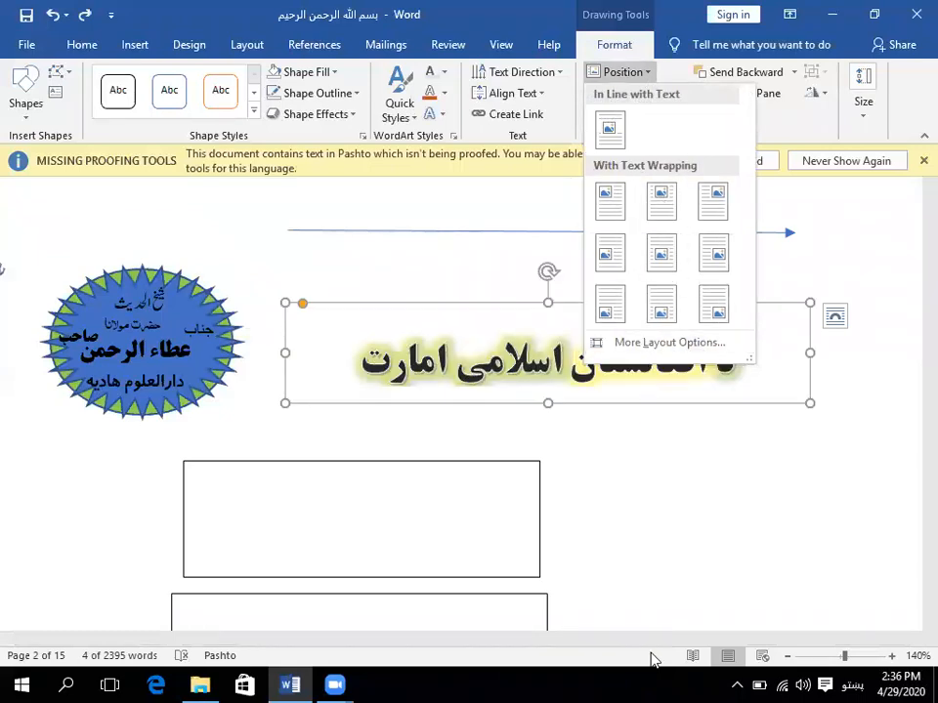
scroll(641, 533, "down", 10, "ctrl")
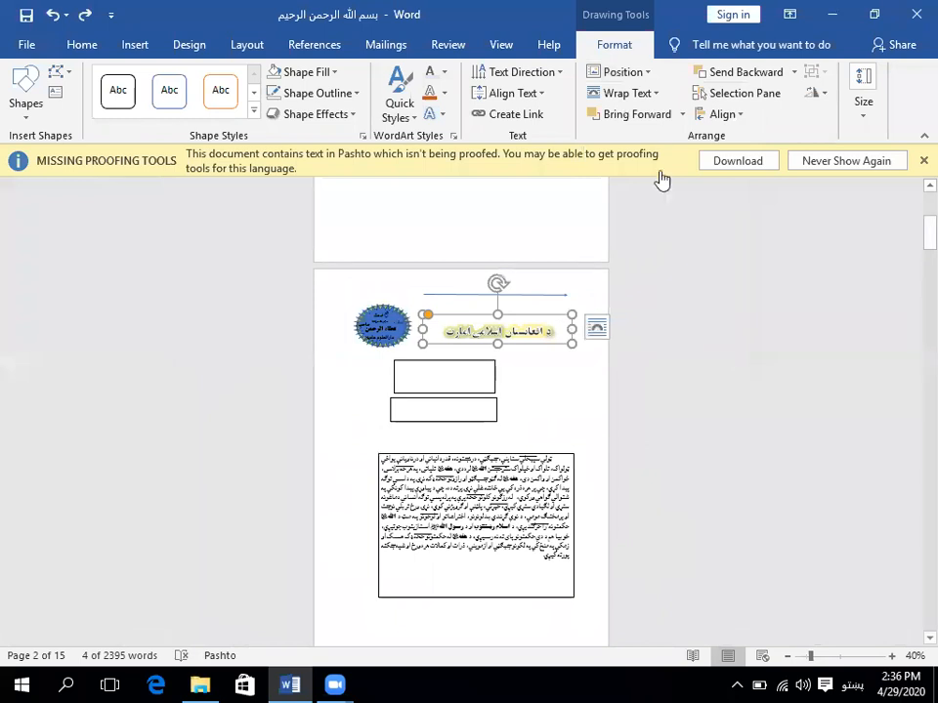
left_click(646, 75)
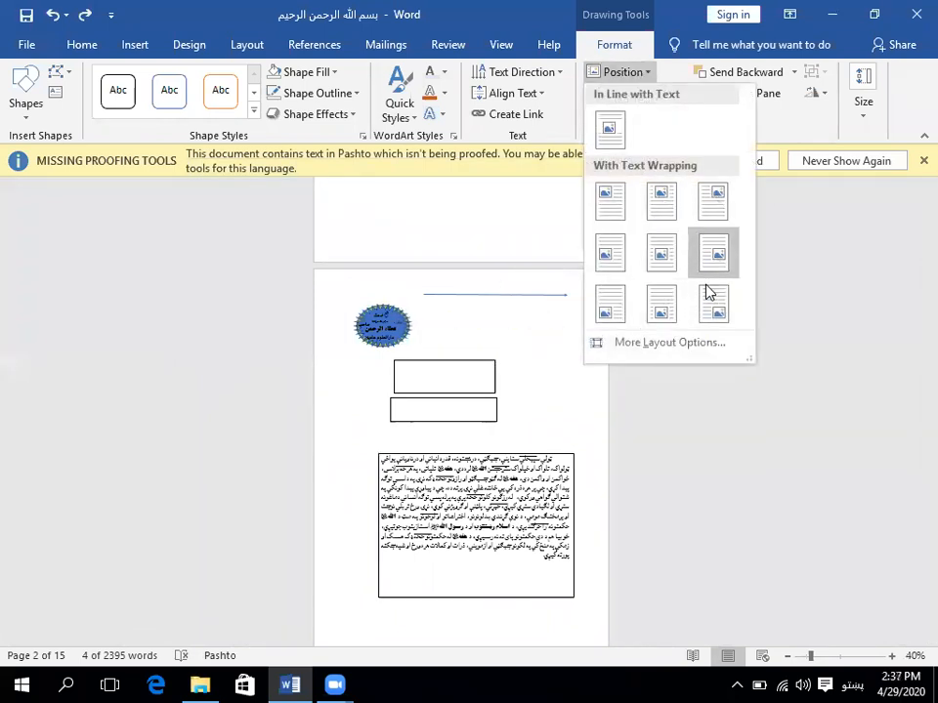
left_click(565, 183)
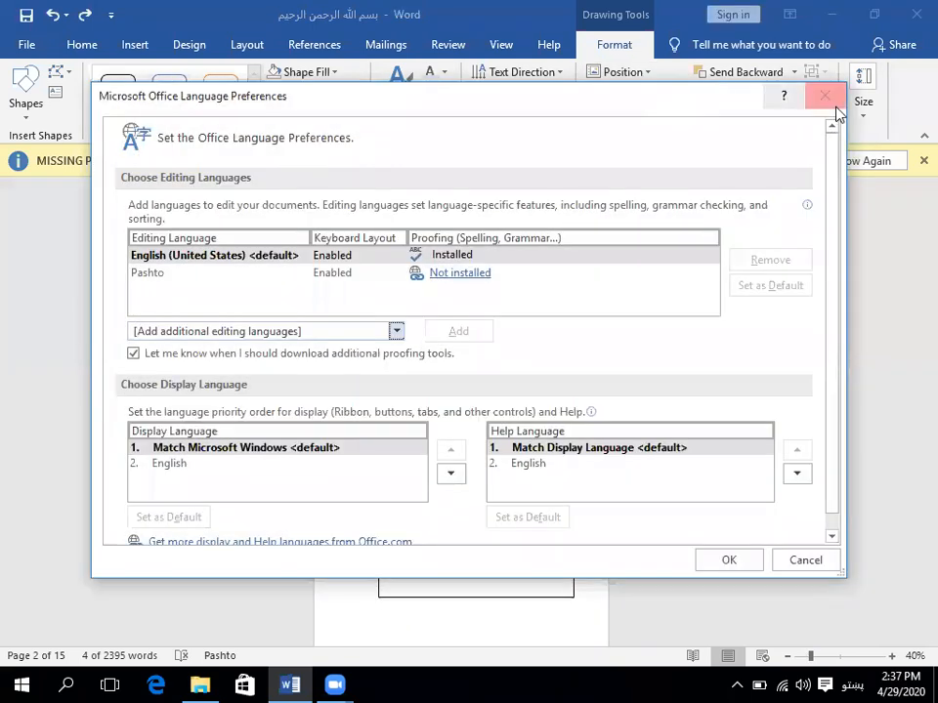
left_click(825, 98)
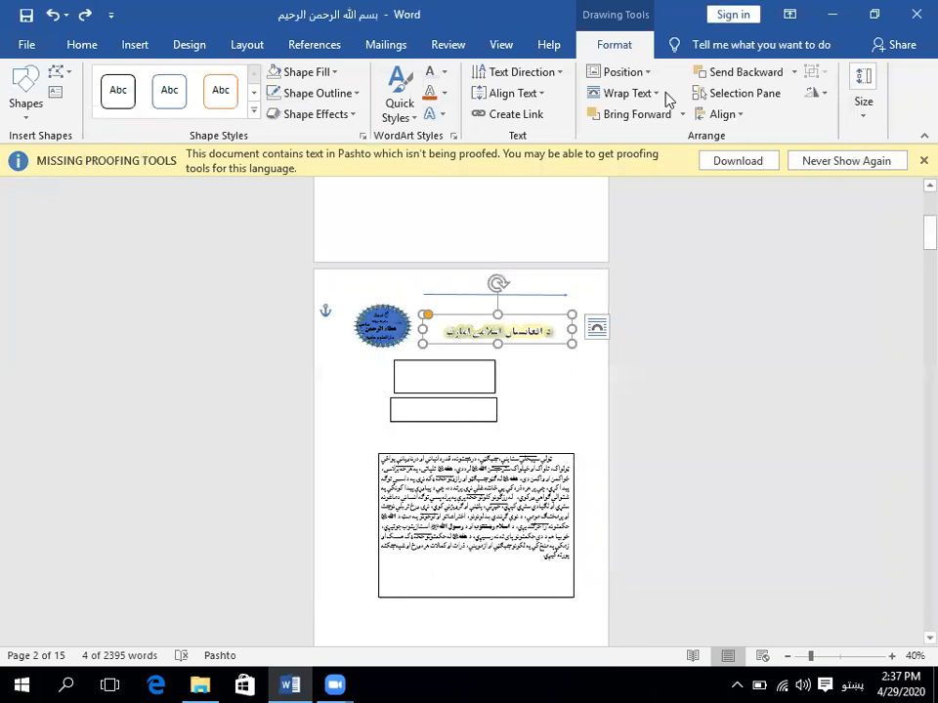
left_click(660, 98)
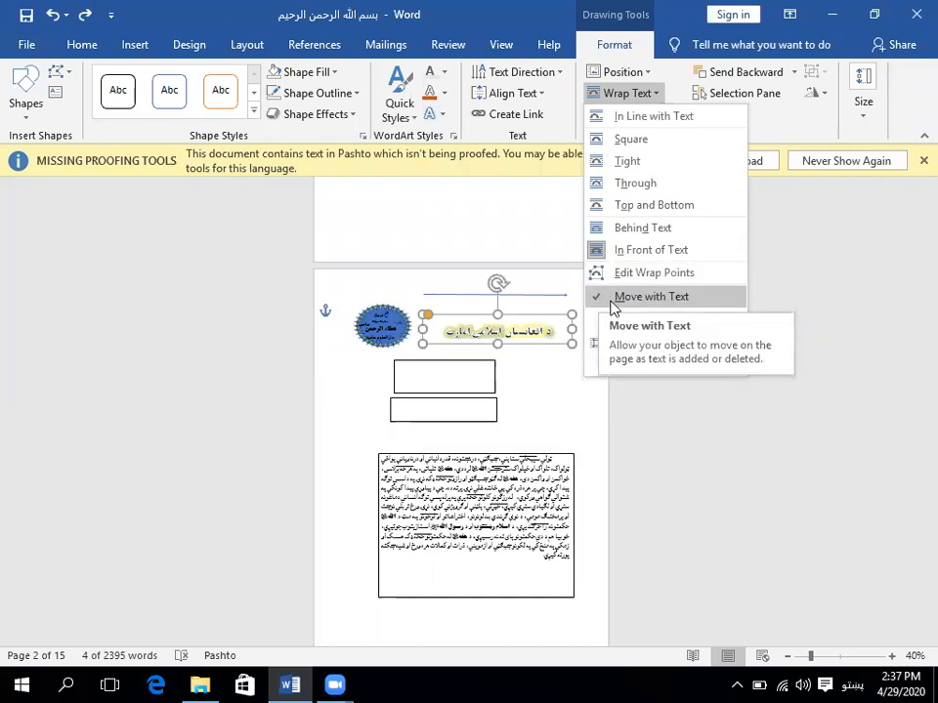
key("Escape")
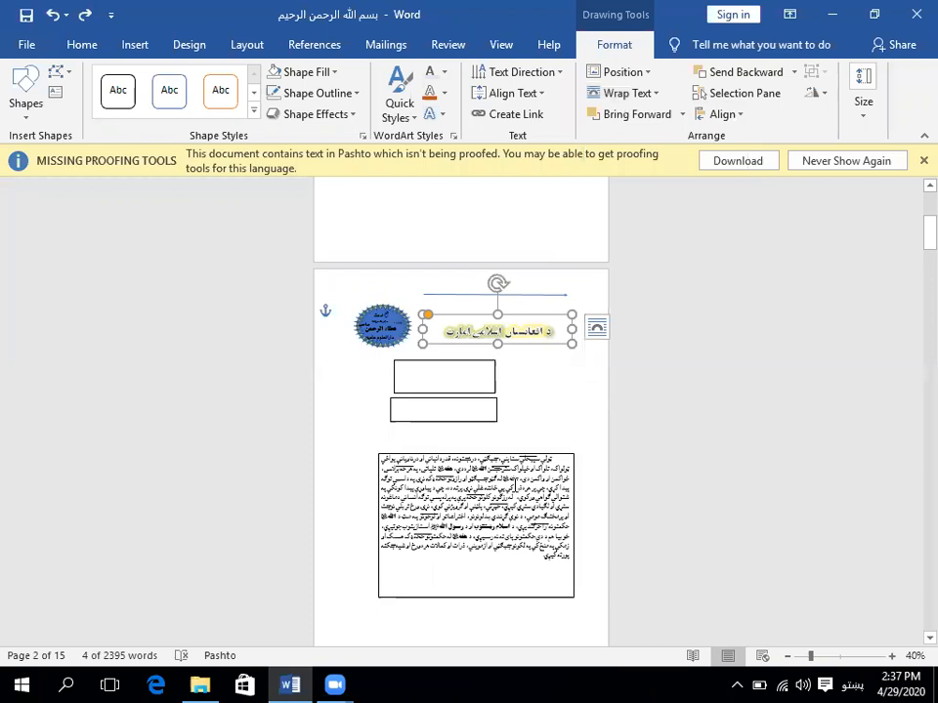
- Move the red circle on page 3 onto the centered text lines and set its text wrapping to Behind Text
scroll(504, 491, "down", 10)
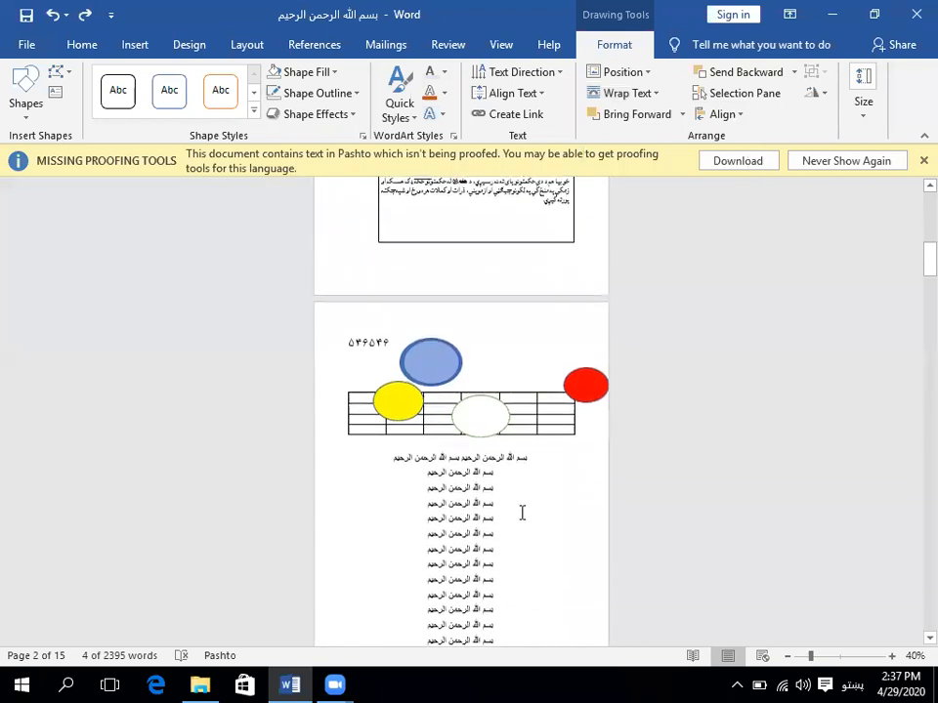
left_click_drag(594, 245, 468, 406)
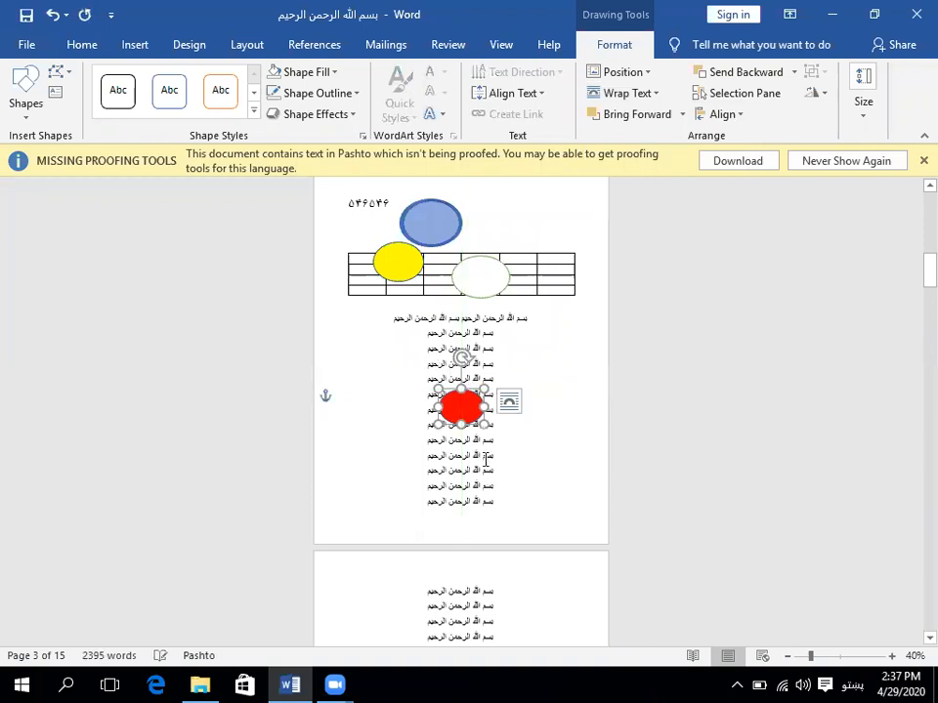
left_click(660, 98)
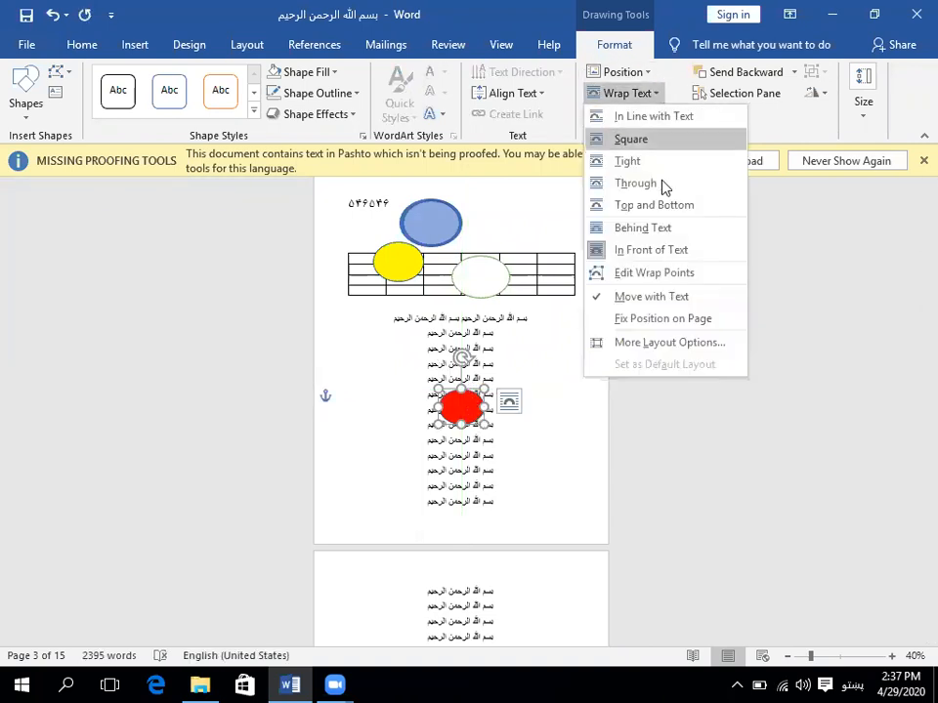
left_click(647, 232)
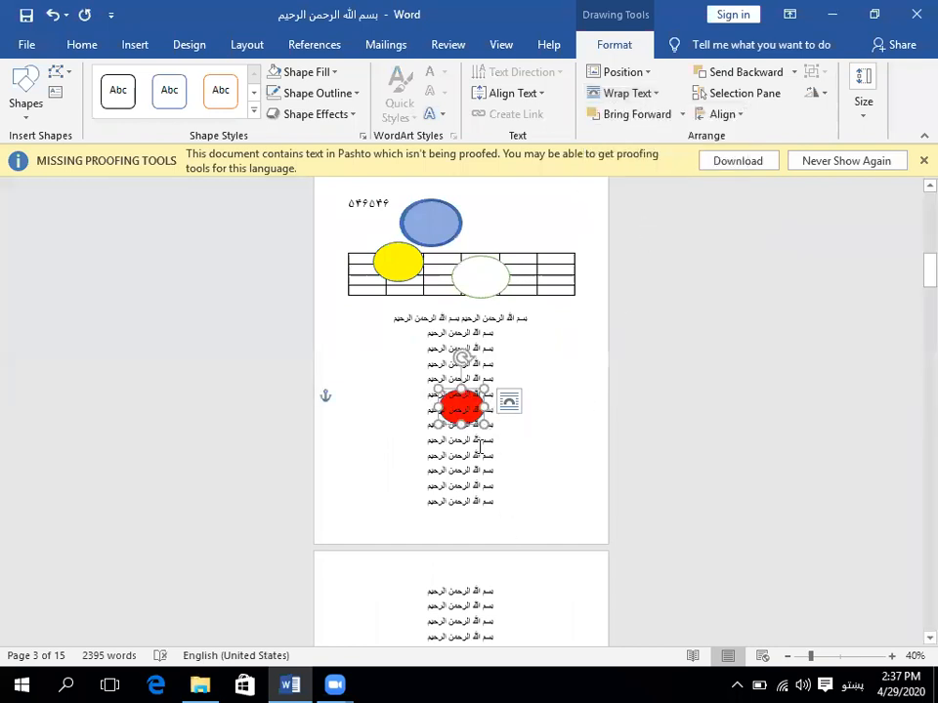
- Preview the Top and Bottom text wrapping for the red circle on page 3 without applying it
scroll(477, 441, "up", 6)
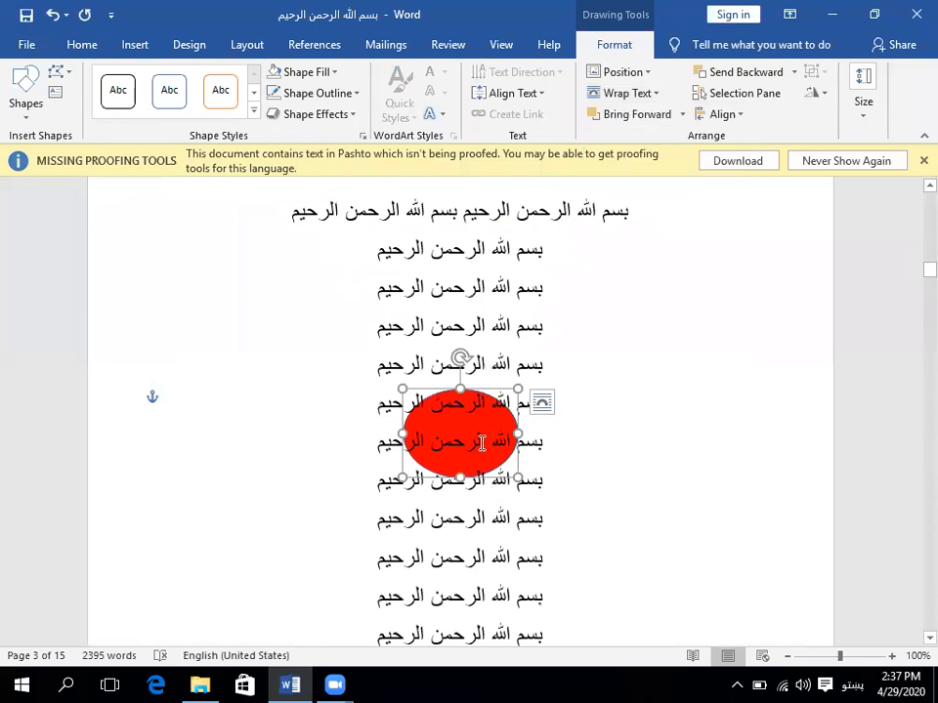
left_click(660, 94)
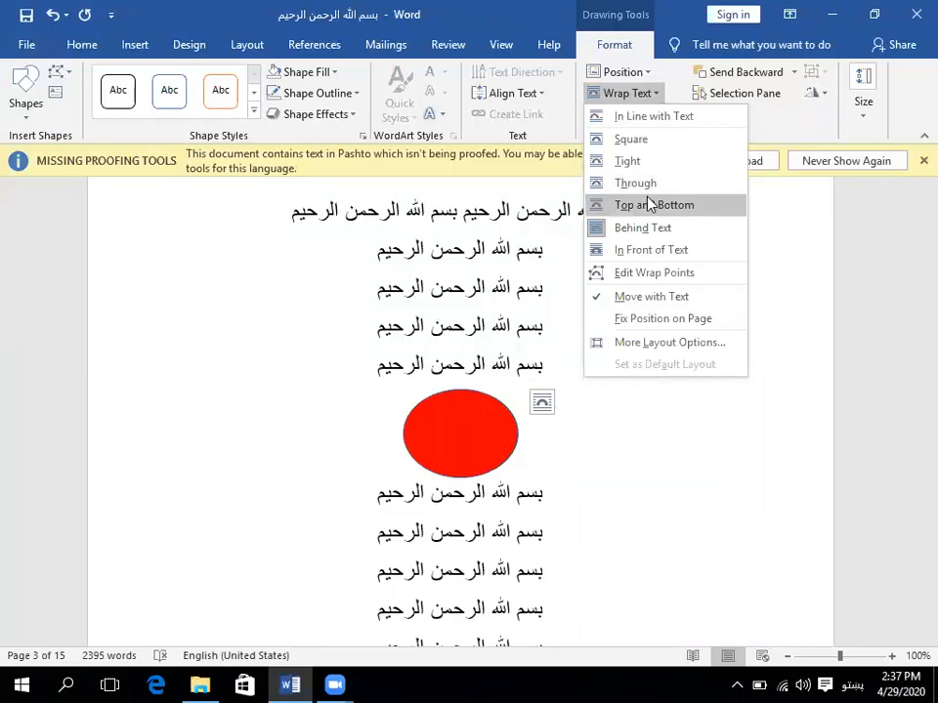
left_click(508, 337)
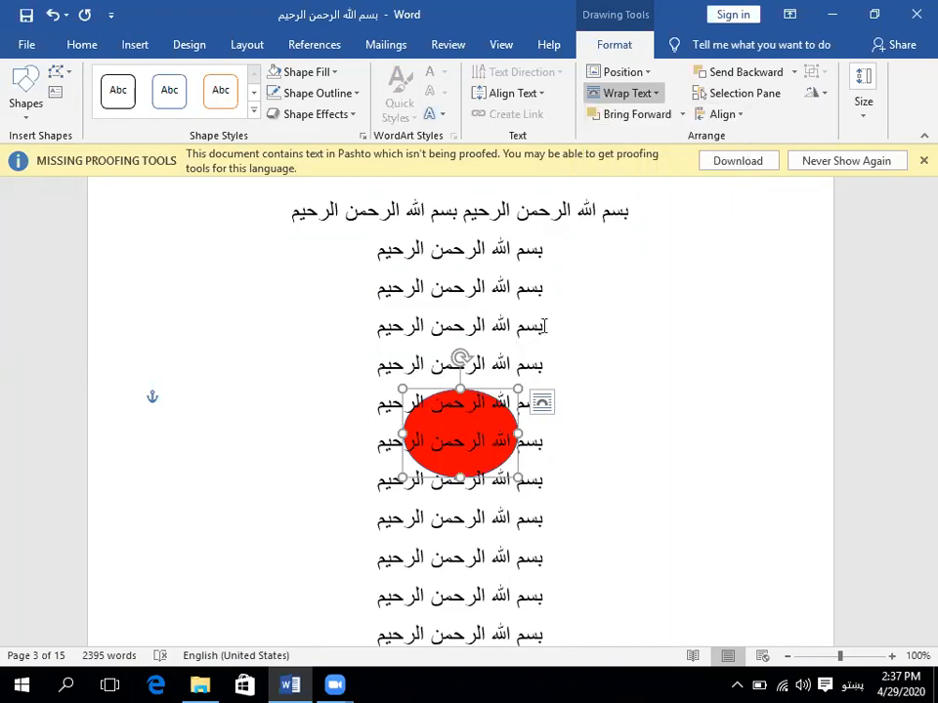
- Select the red circle behind the text with Select Objects and stretch it into a wide ellipse spanning the text lines
left_click(496, 440)
left_click(503, 411)
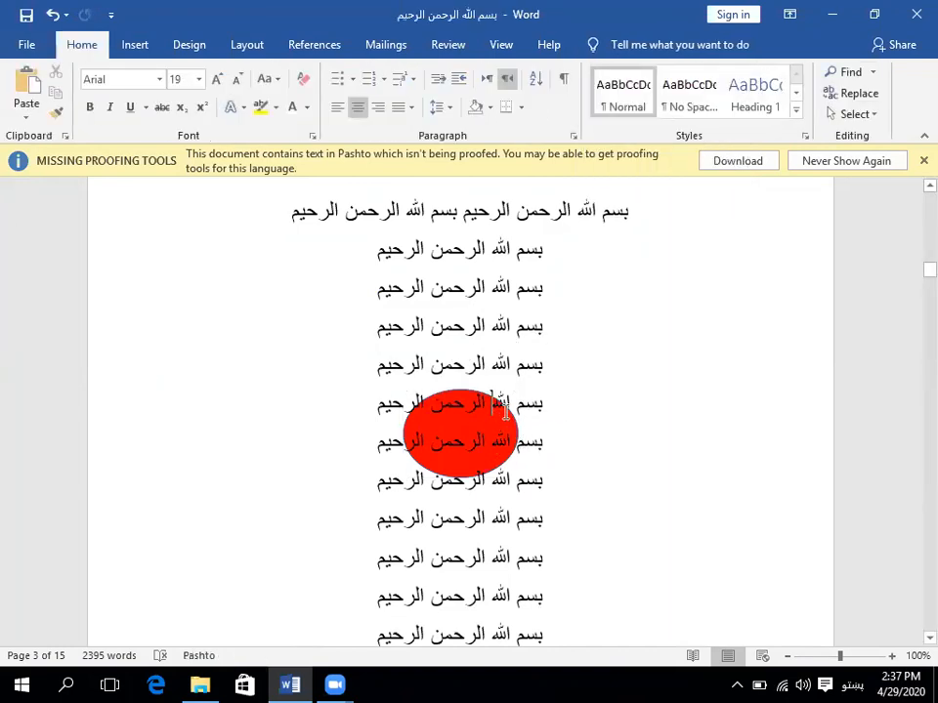
left_click(406, 404)
left_click(468, 439)
left_click(870, 115)
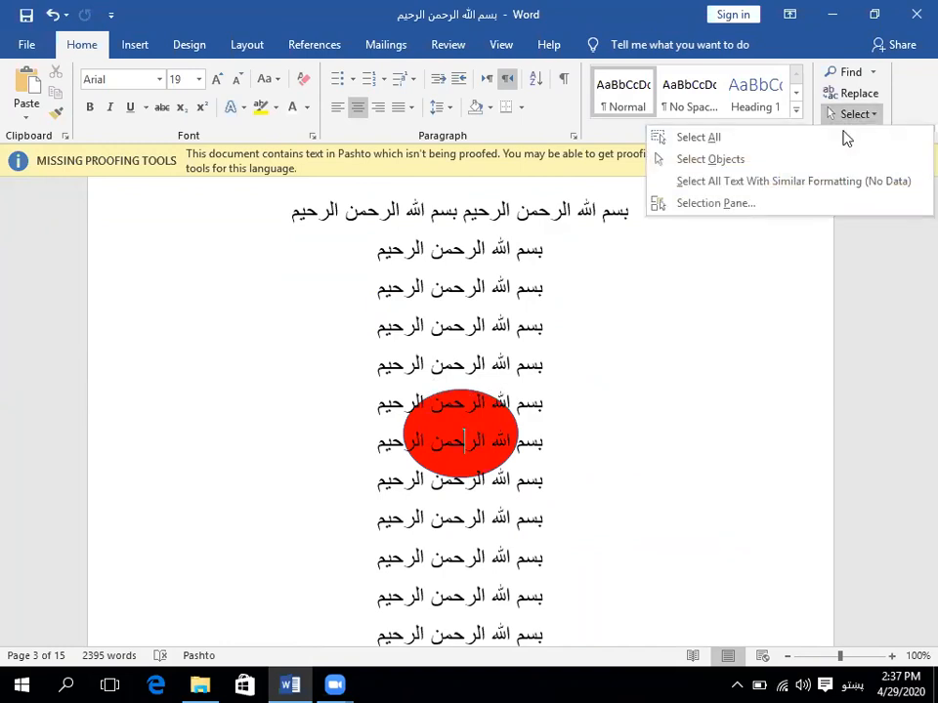
left_click(749, 161)
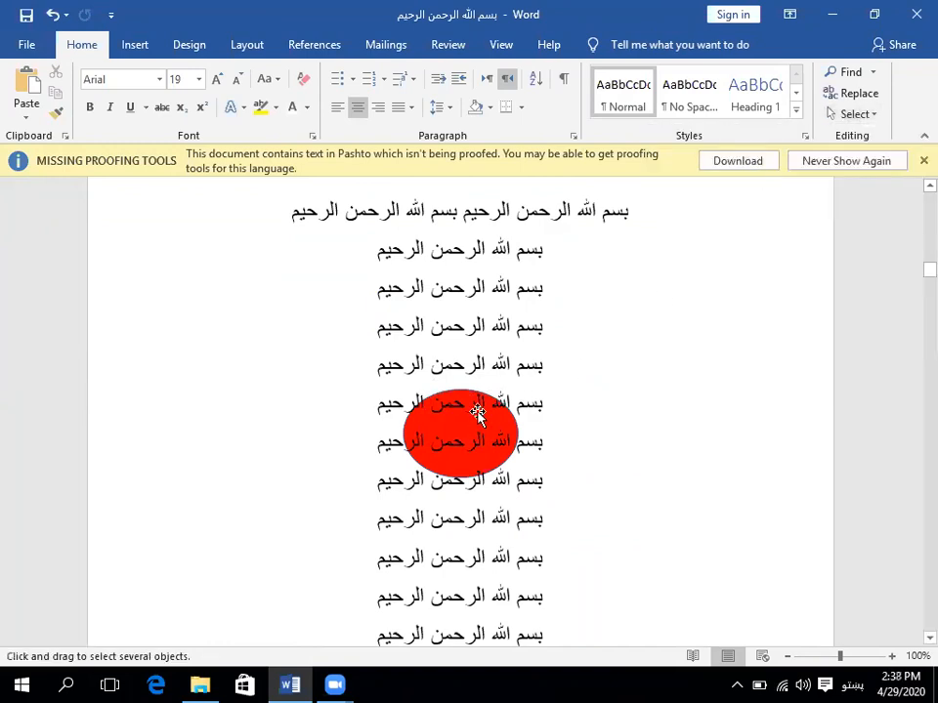
left_click(477, 412)
left_click_drag(400, 435, 327, 434)
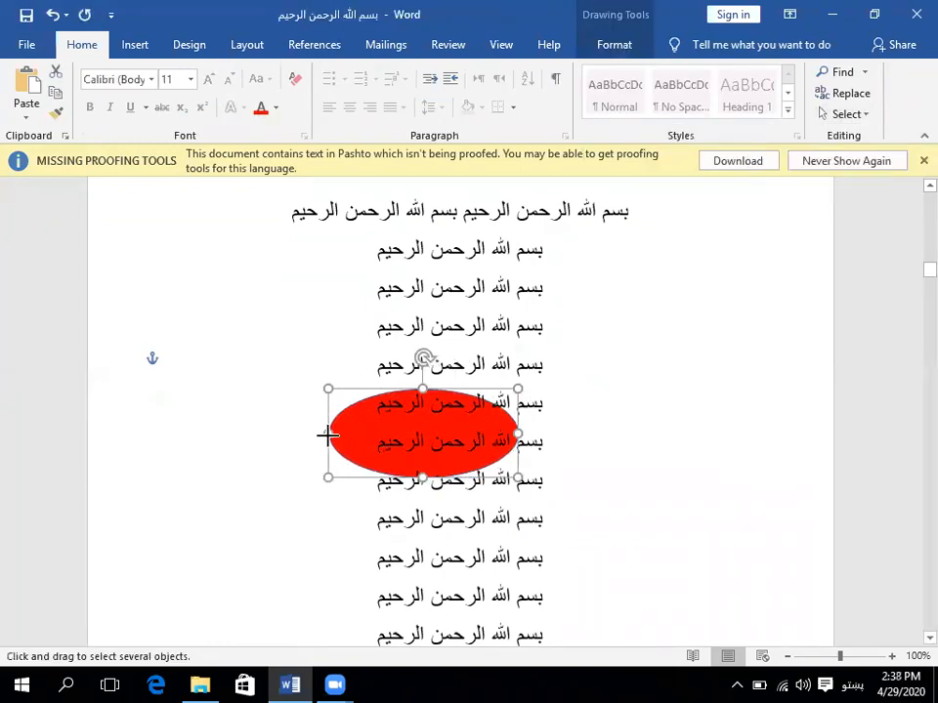
left_click_drag(556, 434, 580, 433)
left_click_drag(458, 389, 455, 382)
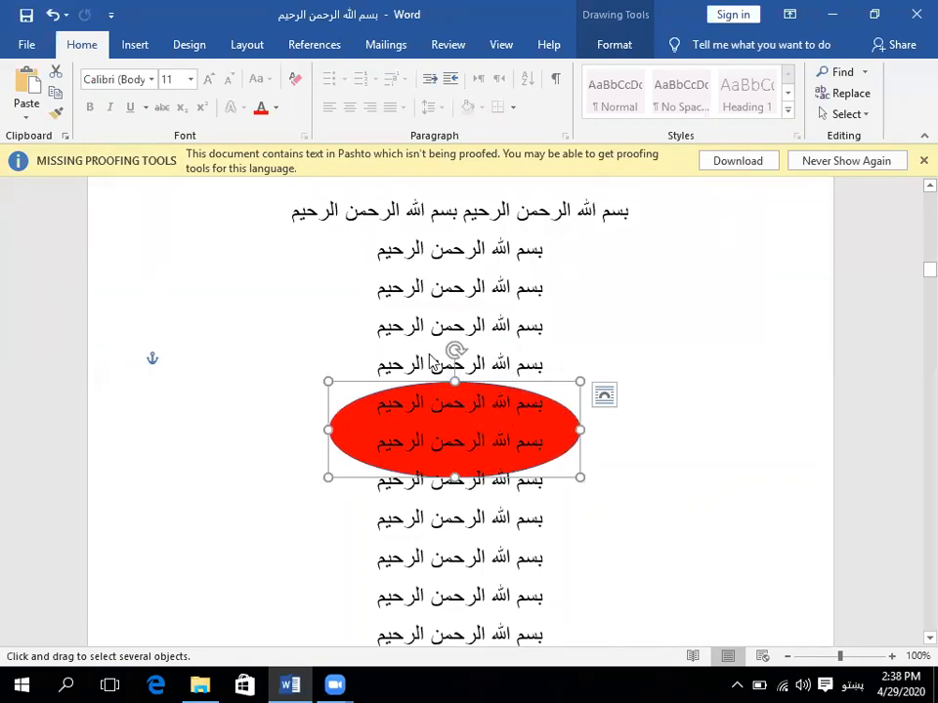
- Break the second text line above the red ellipse before "حمن", adding "ت" at the end of its first part
left_click(478, 234)
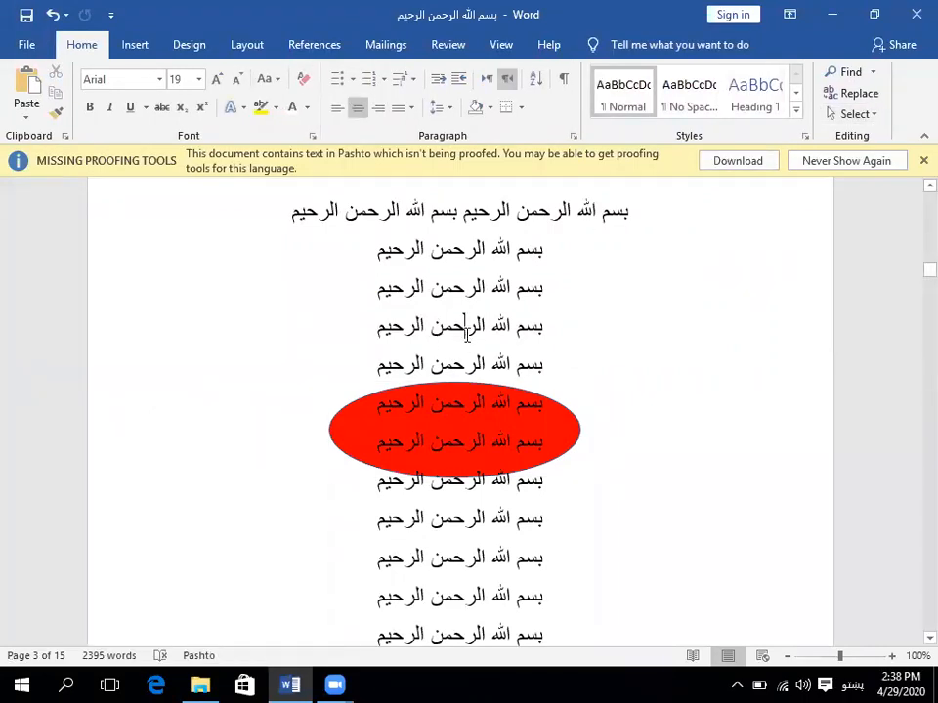
left_click(470, 335)
key("Return")
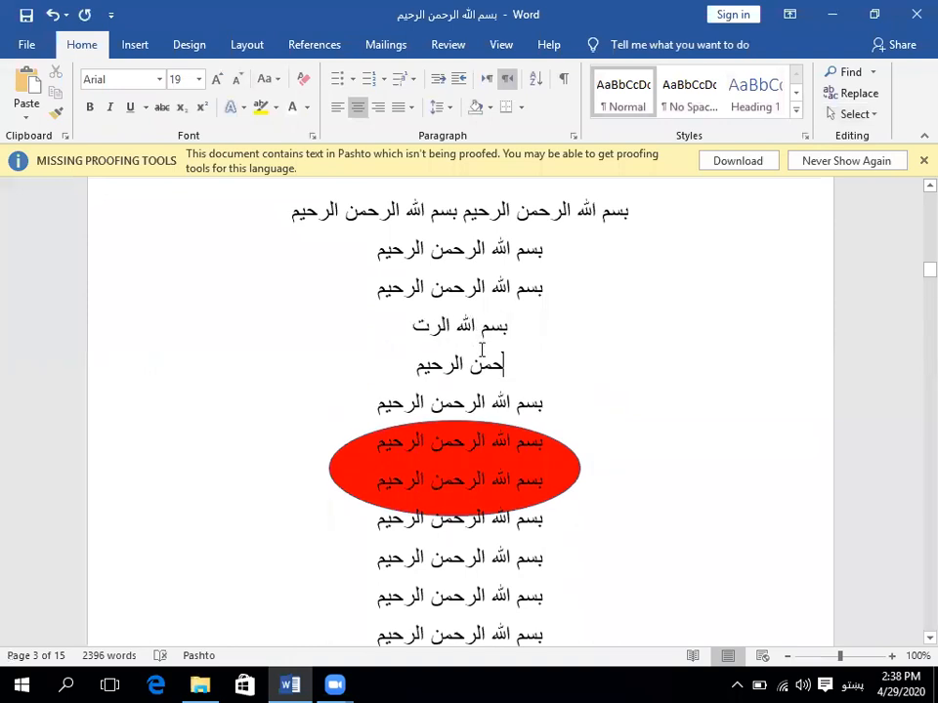
- Enlarge the split-off word "حمن" above the red ellipse to font size 37
double_click(481, 361)
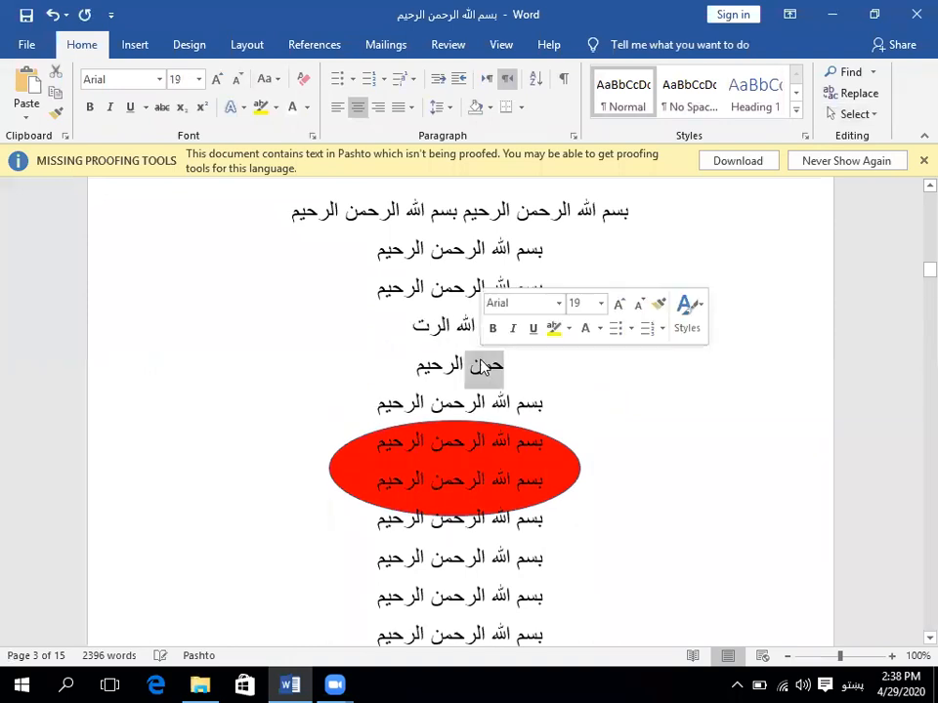
key("ctrl+bracketright")
key("ctrl+bracketright")
key("ctrl+bracketright")
key("ctrl+bracketright")
key("ctrl+bracketright")
key("ctrl+bracketright")
key("ctrl+bracketright")
key("ctrl+bracketright")
key("ctrl+bracketright")
key("ctrl+bracketright")
key("ctrl+bracketright")
key("ctrl+bracketright")
key("ctrl+bracketright")
key("ctrl+bracketright")
key("ctrl+bracketright")
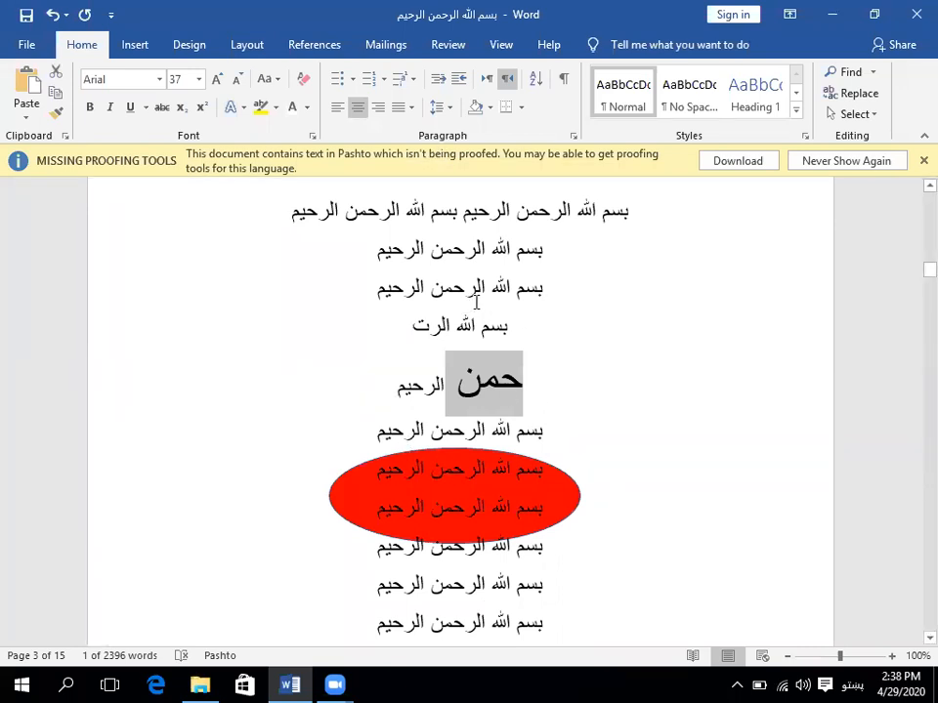
- Examine the description of the Align Objects command for the upper empty text box on page 2
scroll(569, 454, "up", 10)
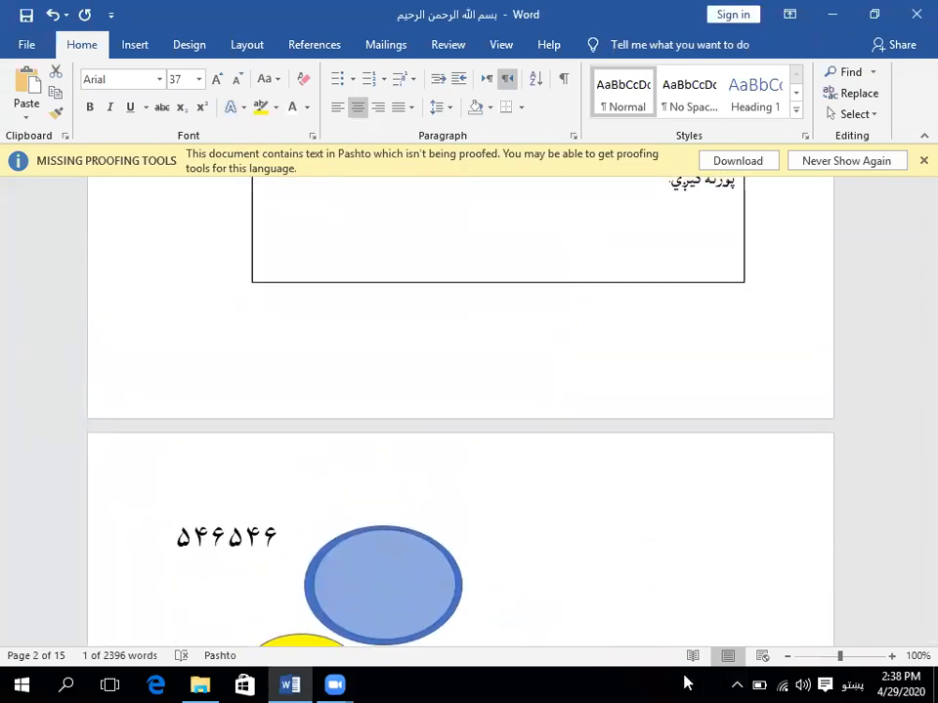
left_click(505, 381)
scroll(506, 380, "up", 5)
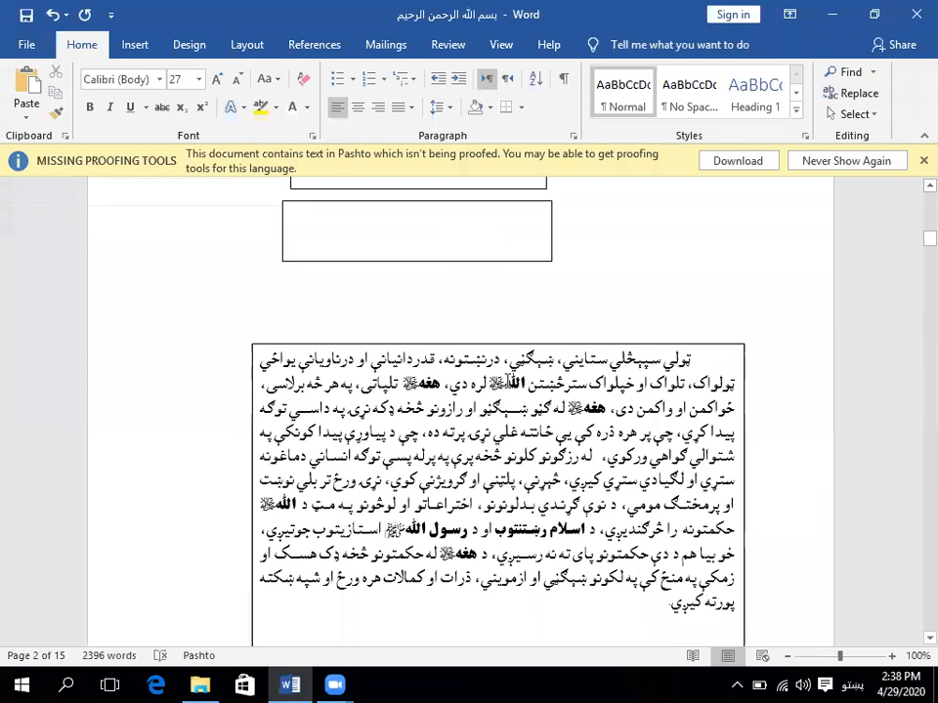
scroll(506, 382, "up", 5)
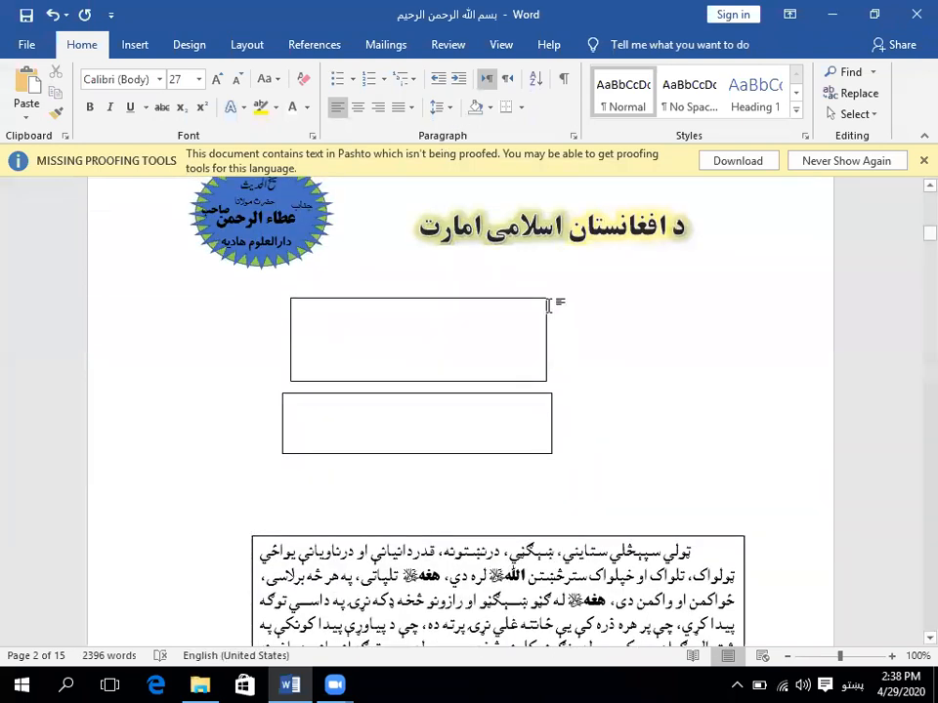
left_click(513, 335)
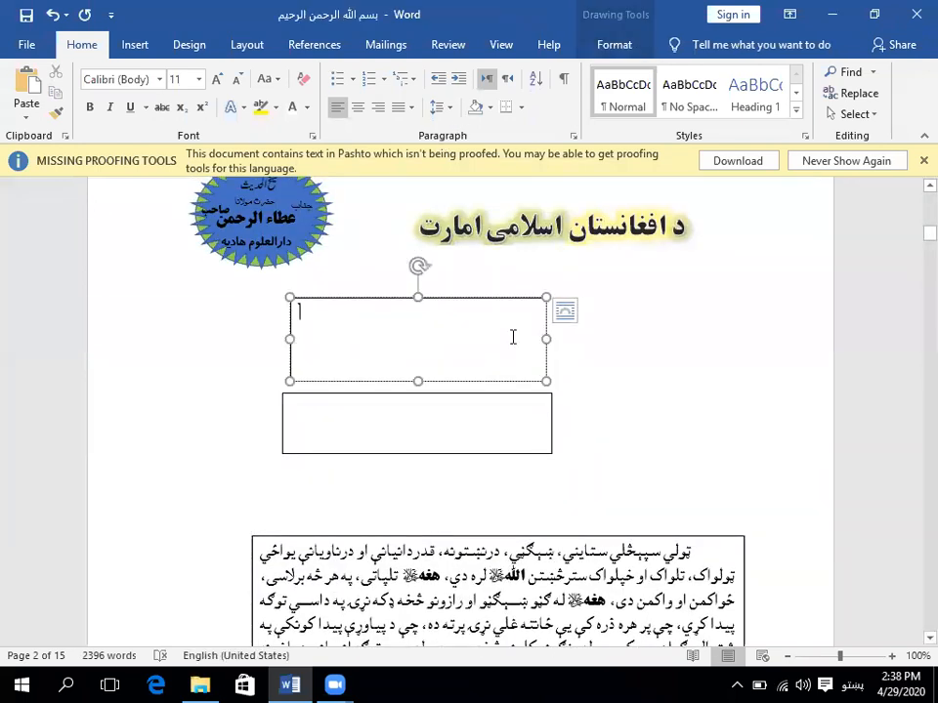
left_click(501, 46)
left_click(602, 47)
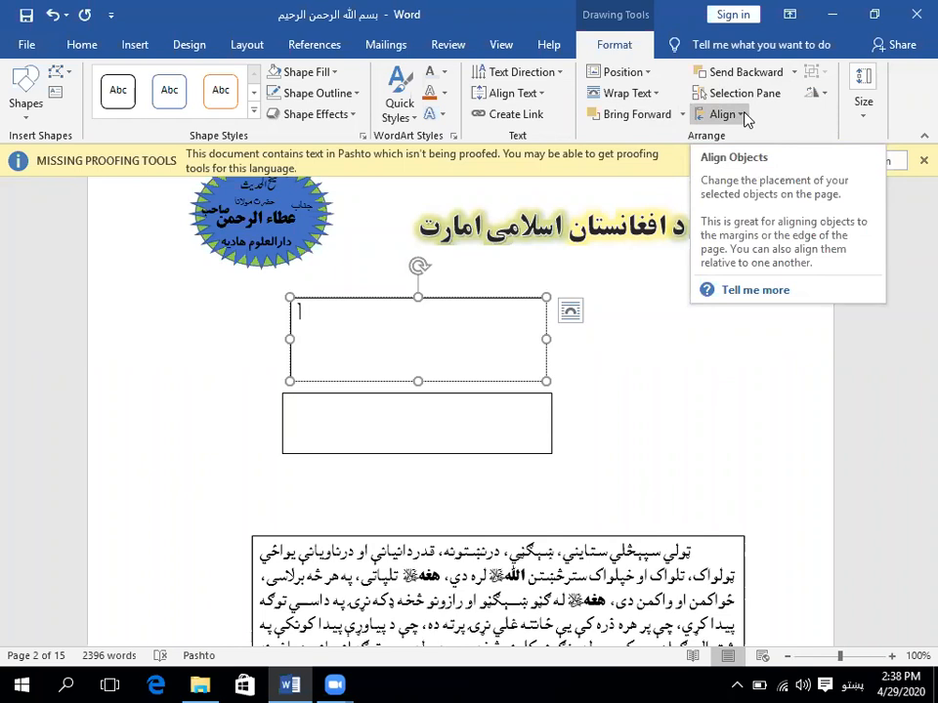
left_click(621, 441)
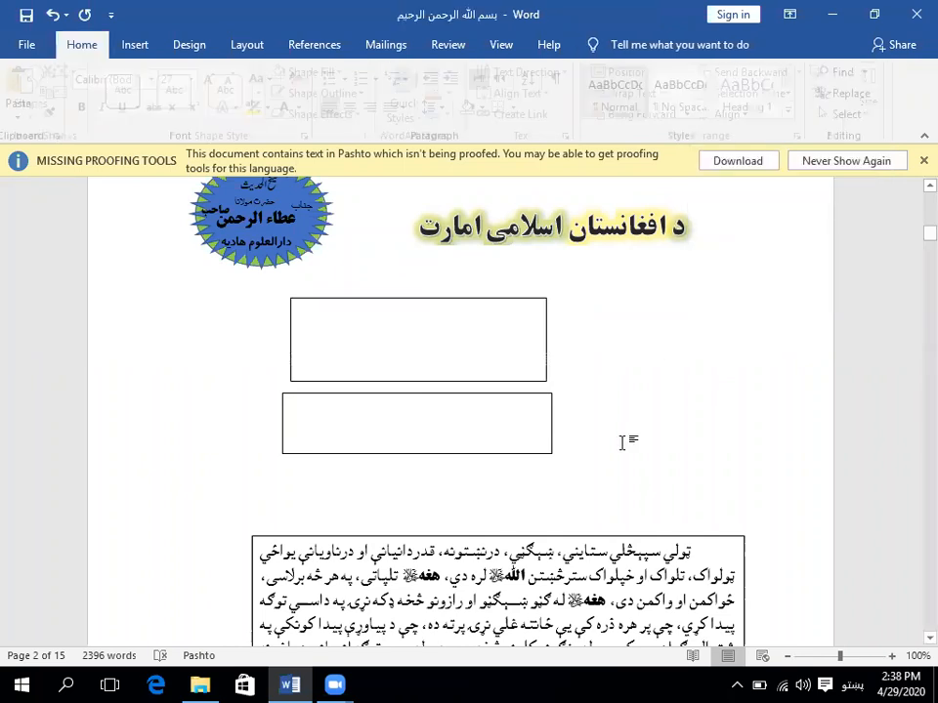
- Delete both empty text boxes below the heading on page 2
left_click(538, 393)
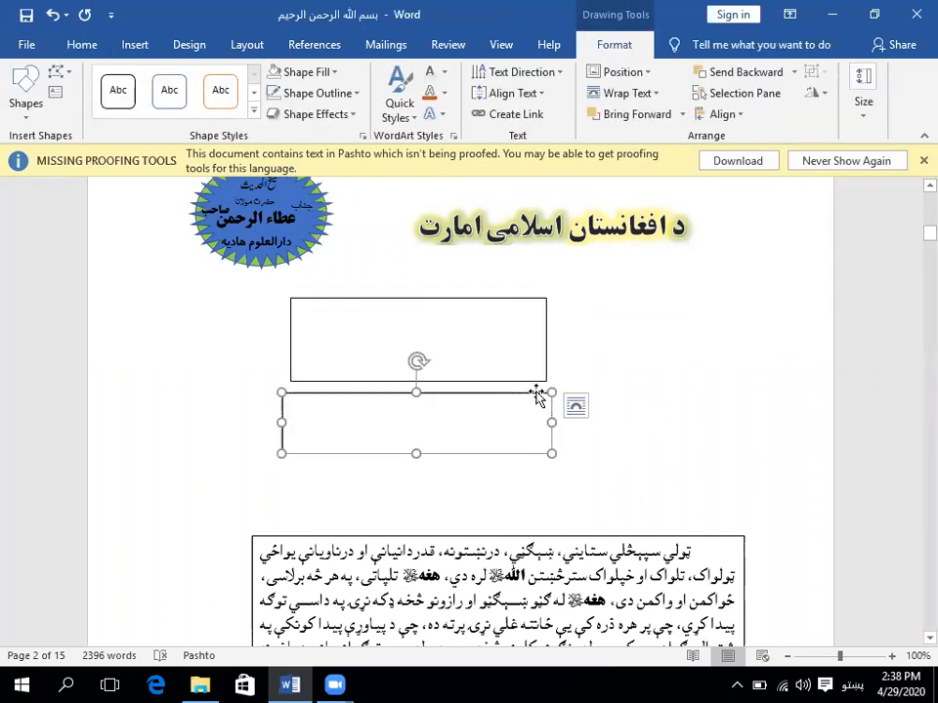
key("Delete")
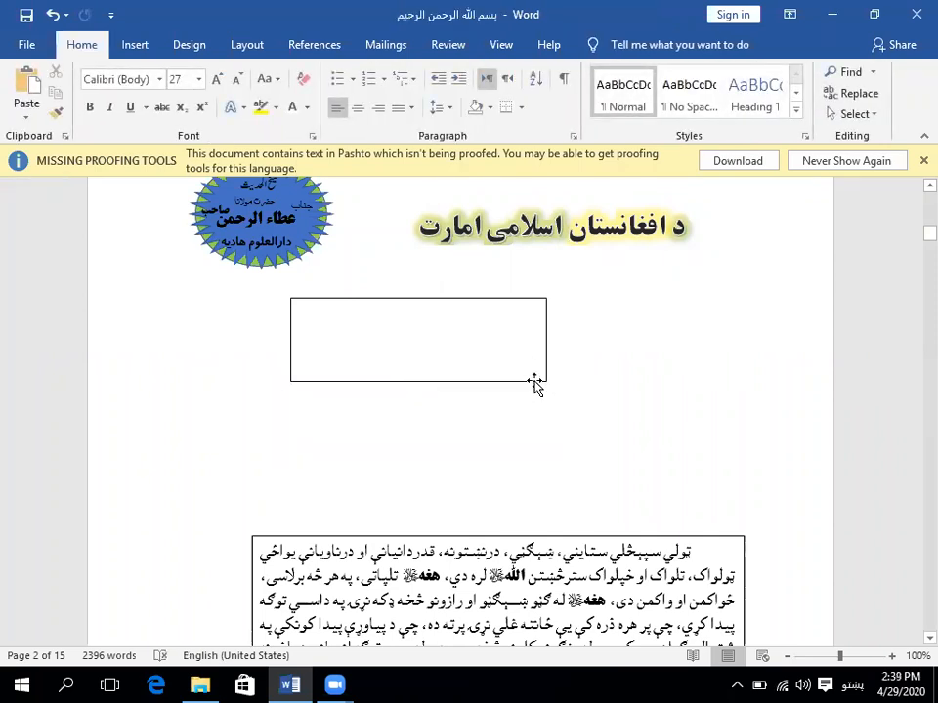
left_click(535, 380)
key("Delete")
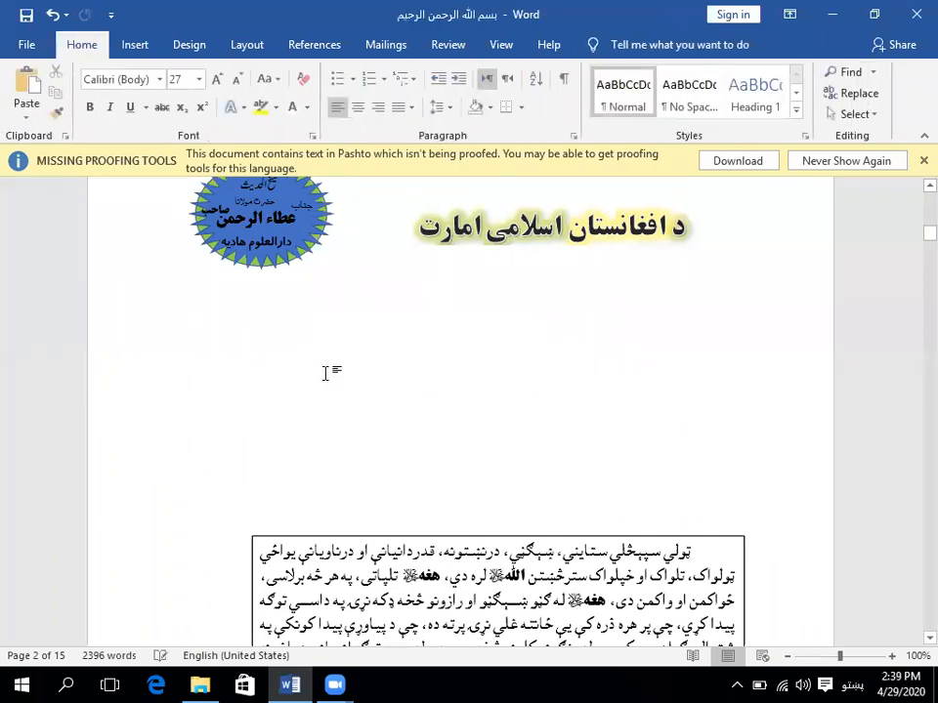
- Move the "حضرت مولانا" text box out of the star badge to the blank area right of it and narrow the box
scroll(912, 190, "up", 2)
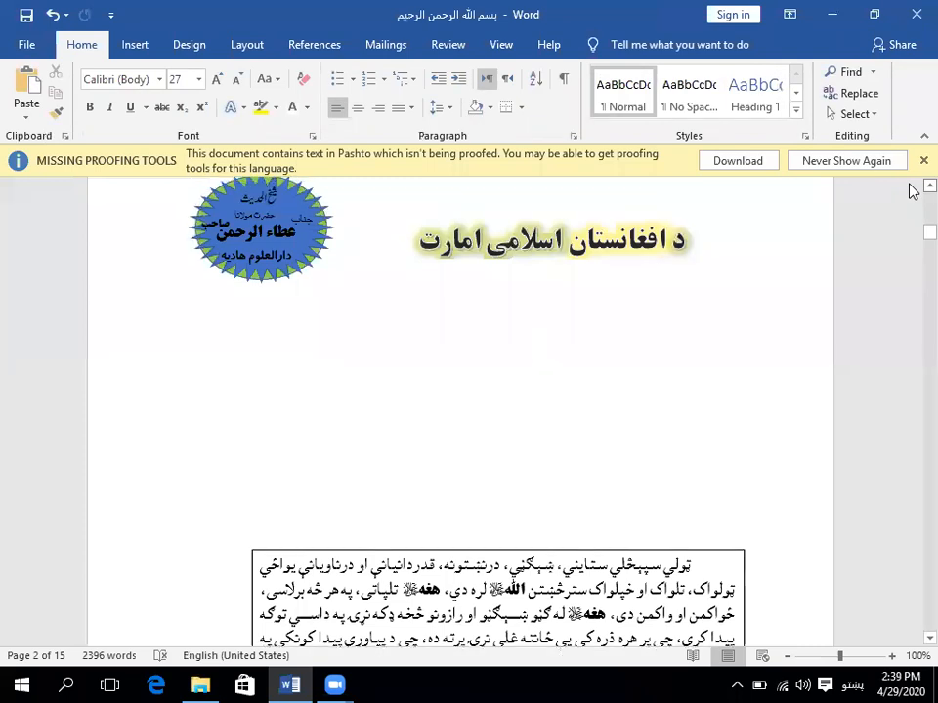
left_click(297, 270)
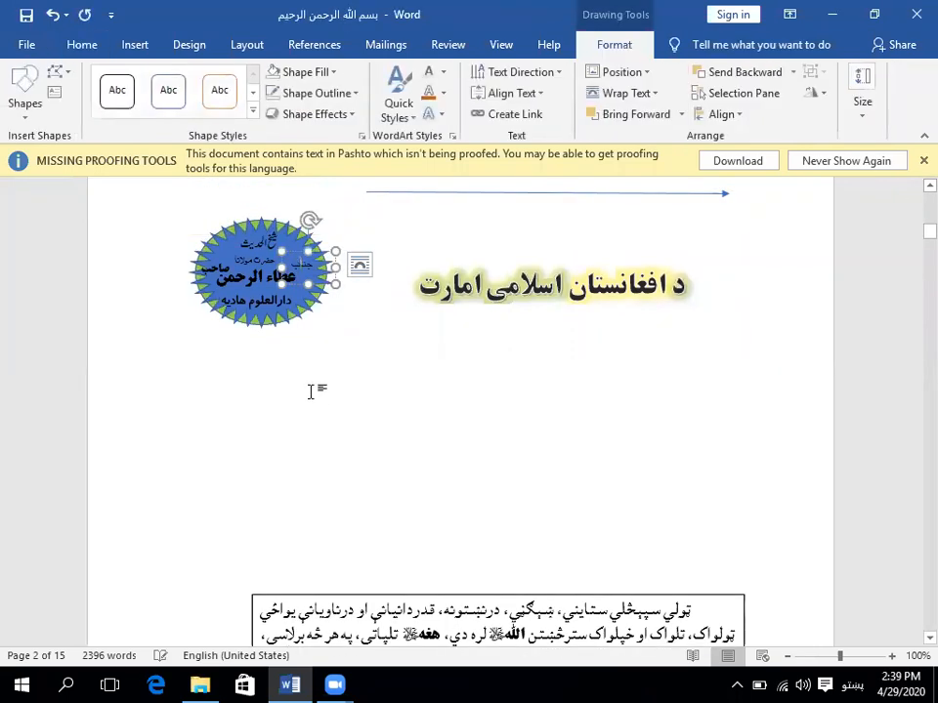
scroll(311, 403, "up", 7)
scroll(317, 408, "up", 9)
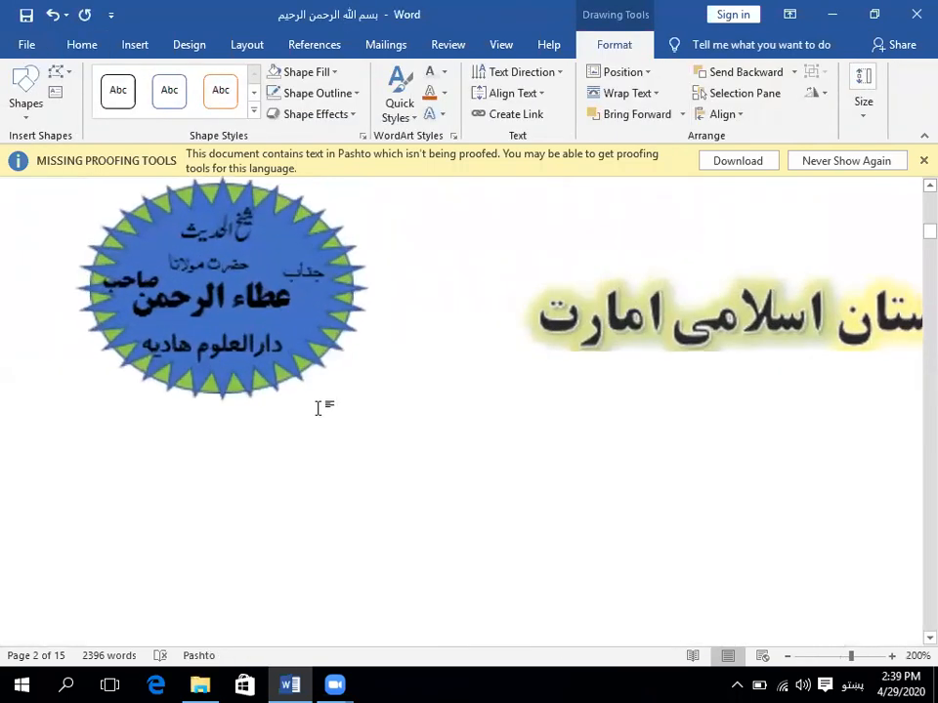
scroll(383, 385, "up", 2)
scroll(383, 385, "up", 2)
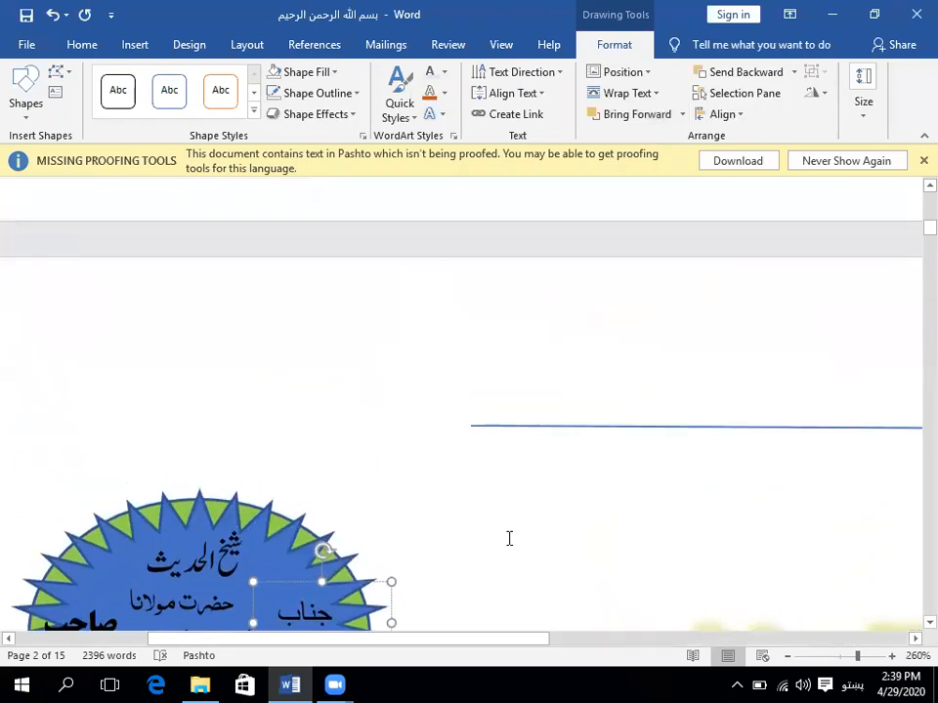
scroll(502, 539, "down", 1)
scroll(502, 534, "up", 1)
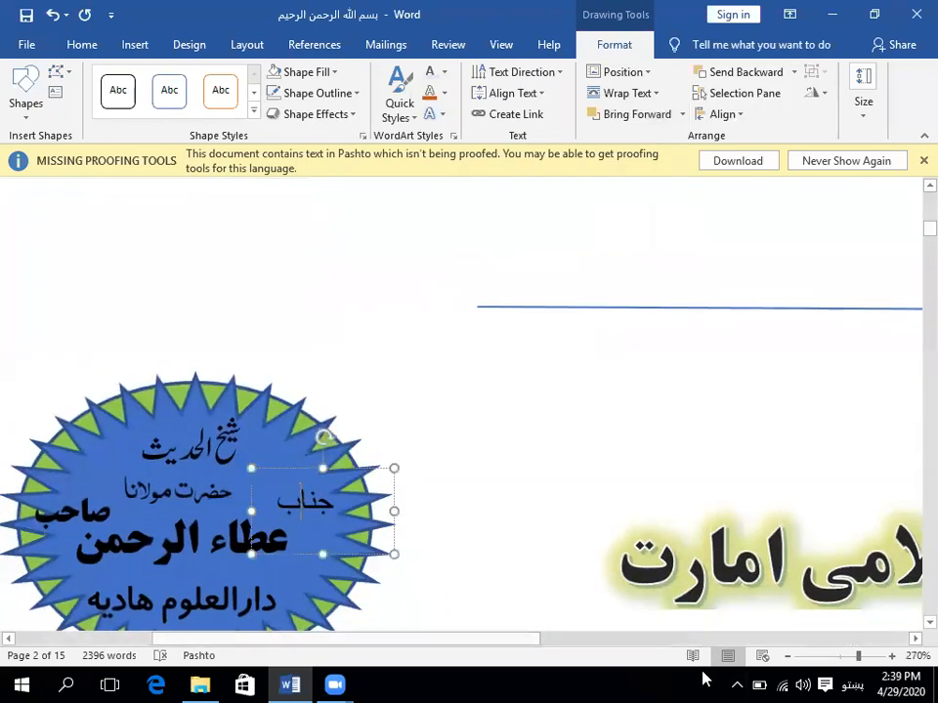
left_click_drag(479, 640, 383, 638)
scroll(416, 613, "down", 2)
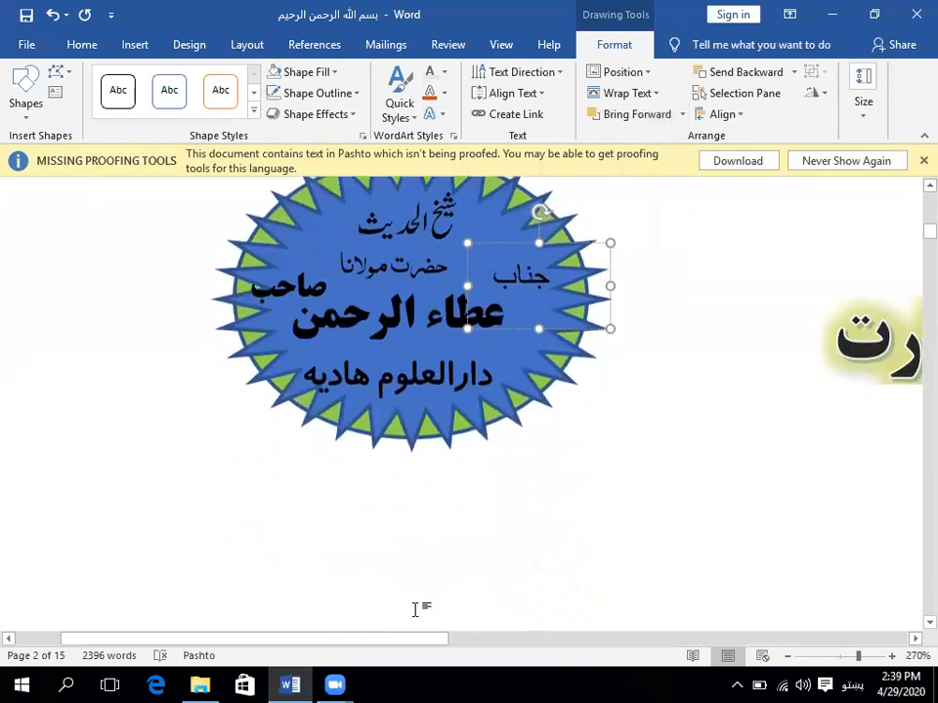
scroll(416, 606, "up", 1)
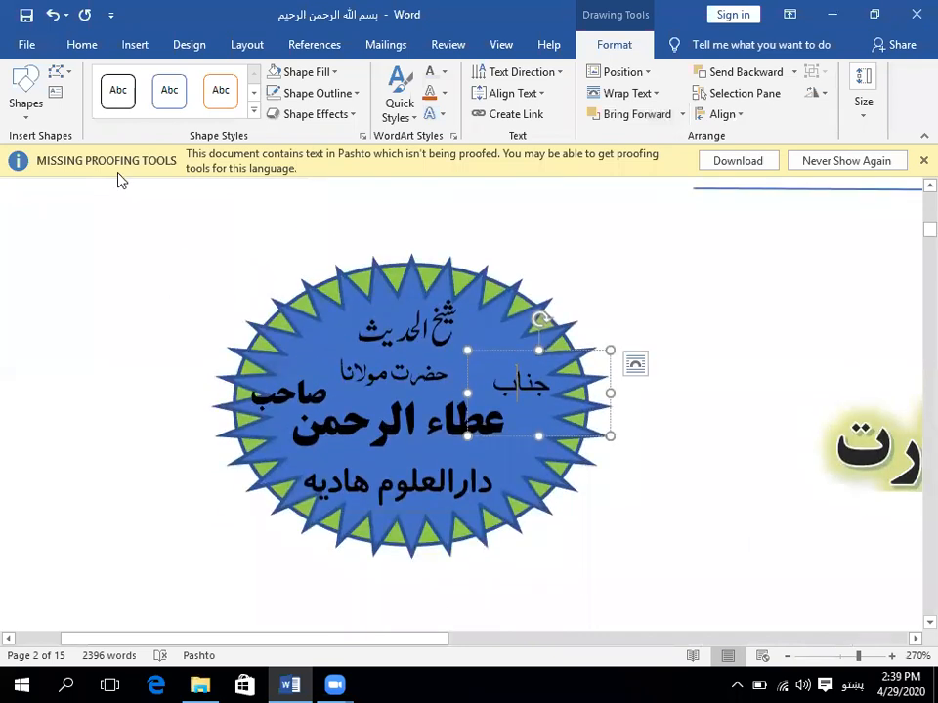
left_click(500, 364)
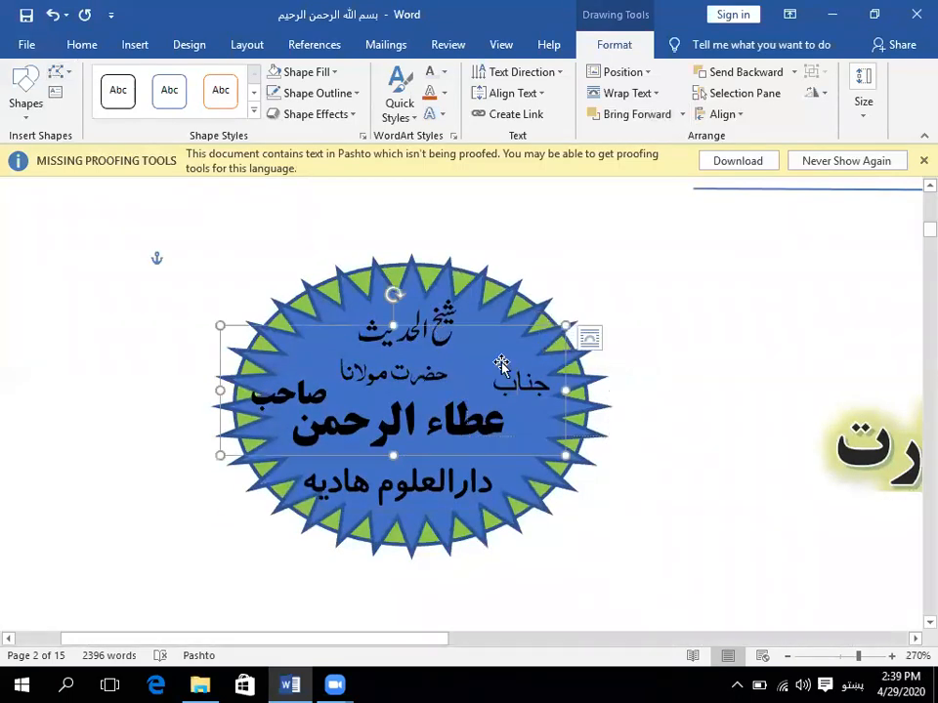
left_click(687, 486)
left_click(446, 344)
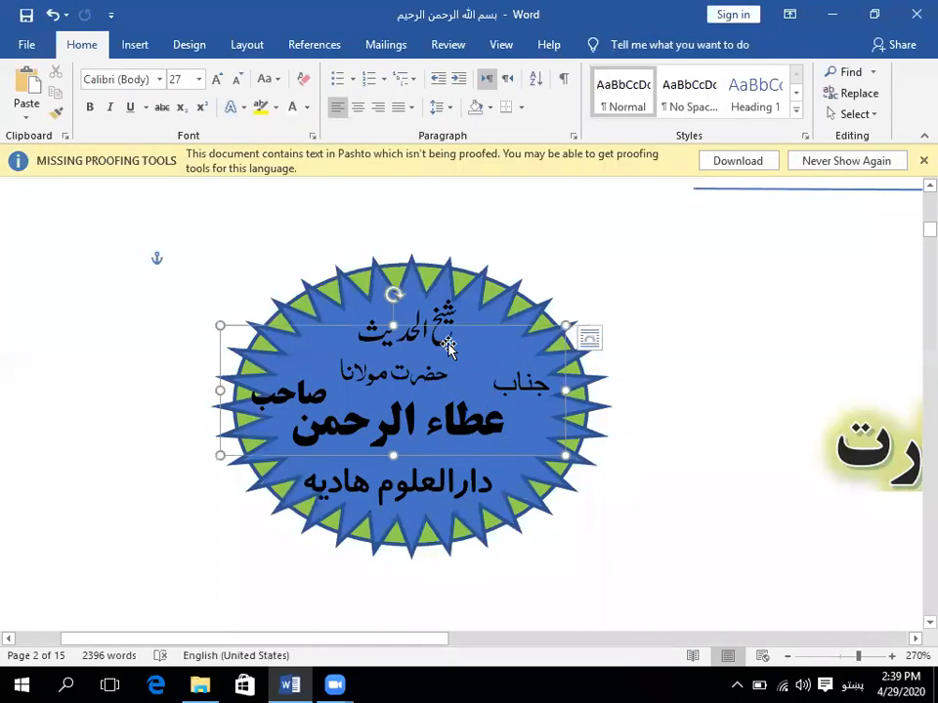
left_click_drag(439, 456, 768, 395)
left_click(770, 326)
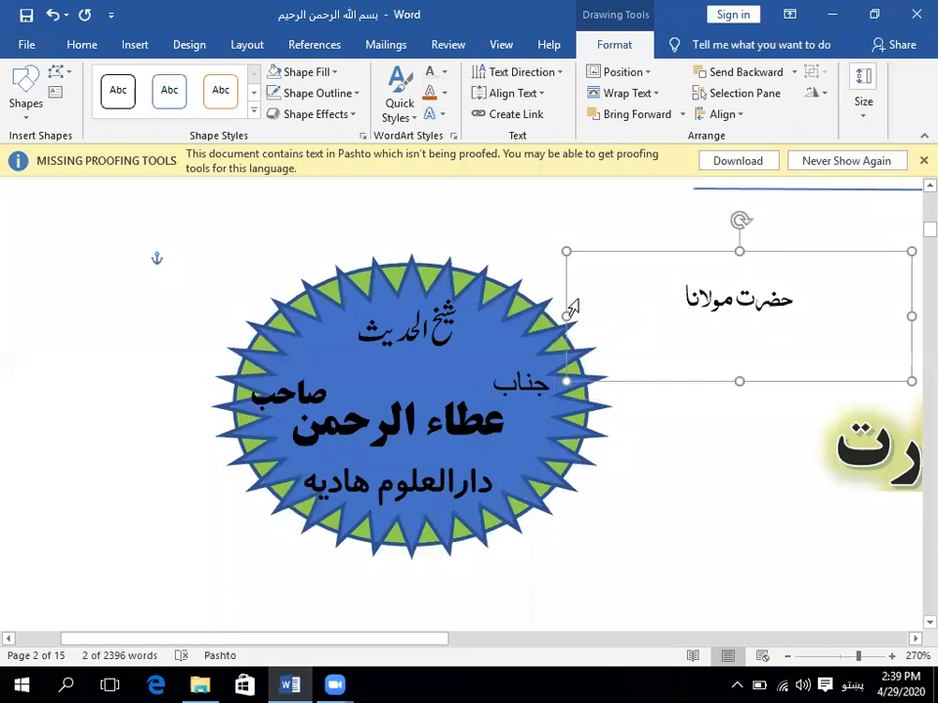
left_click_drag(564, 316, 685, 317)
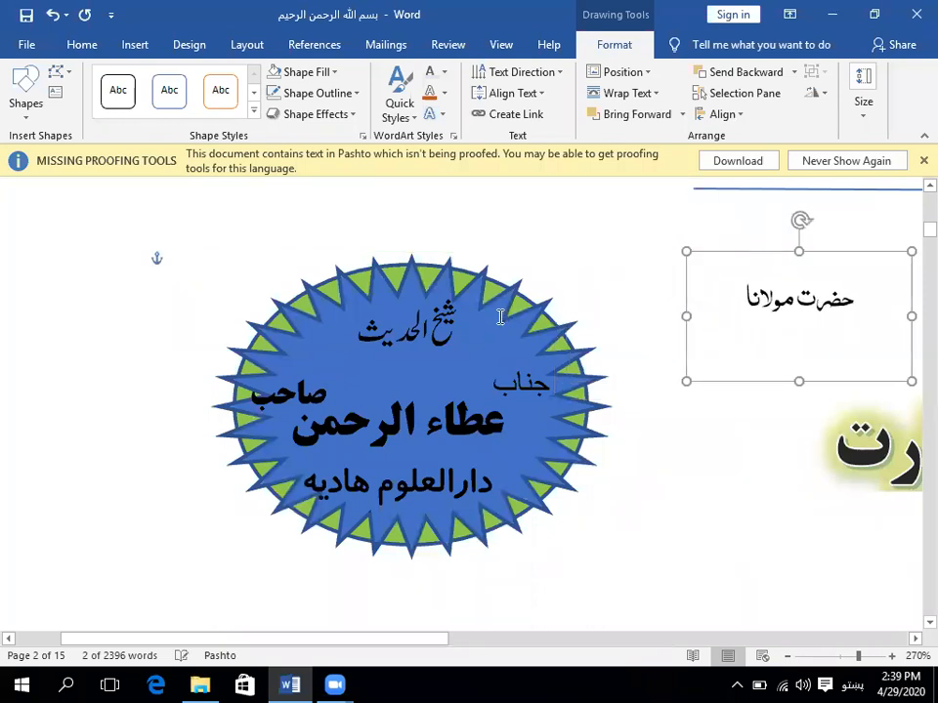
- Shift the badge's "شيخ الحديث" text up, the "جناب" box out to the right, and the personal-name box down to the lower left
left_click(445, 315)
left_click_drag(456, 279, 475, 207)
left_click(523, 385)
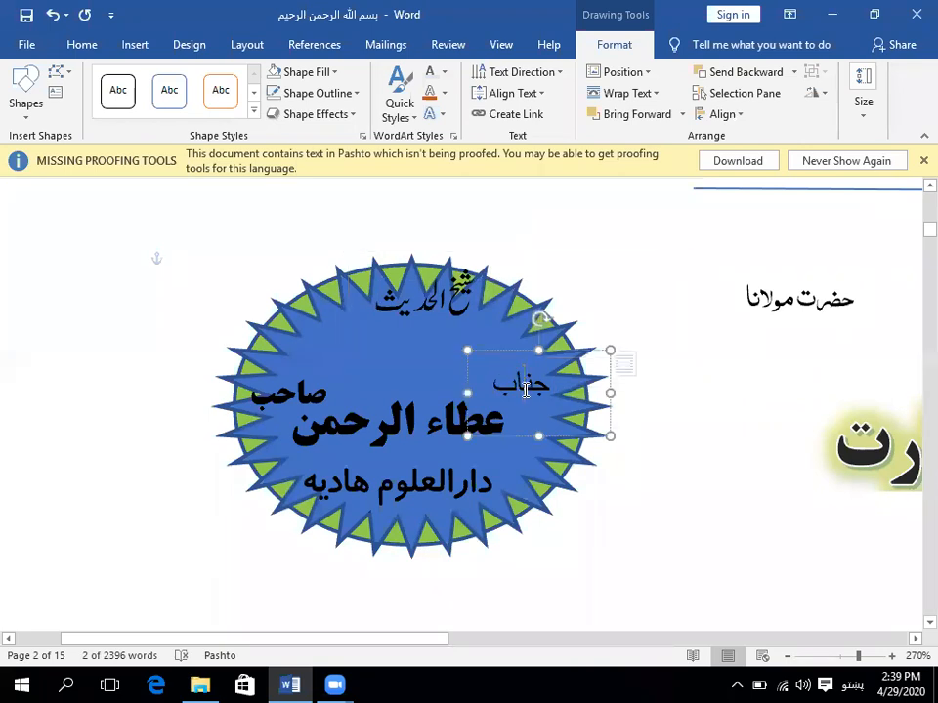
left_click_drag(547, 437, 721, 509)
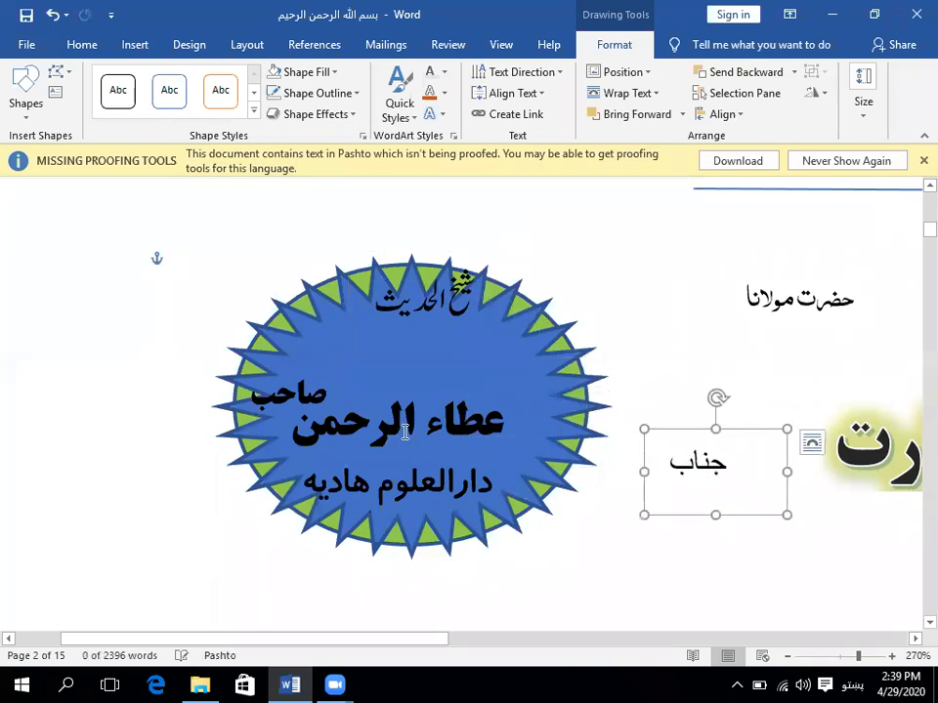
left_click_drag(263, 479, 68, 594)
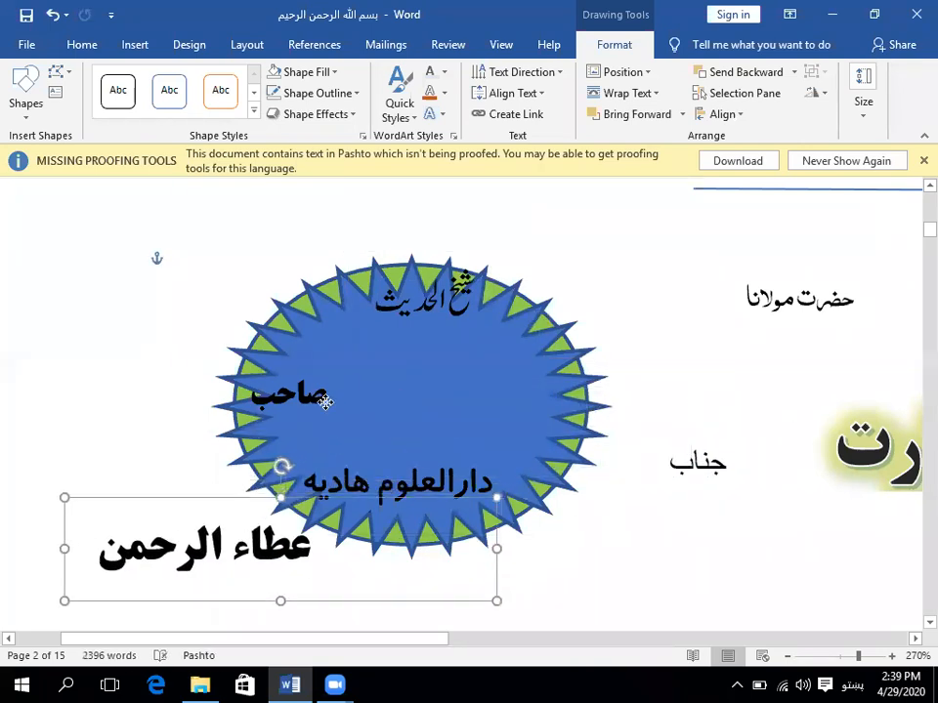
- Move the "صاحب" text box out to the left of the badge and the "دارالعلوم هاديه" box below it
left_click(276, 391)
left_click_drag(298, 359, 134, 327)
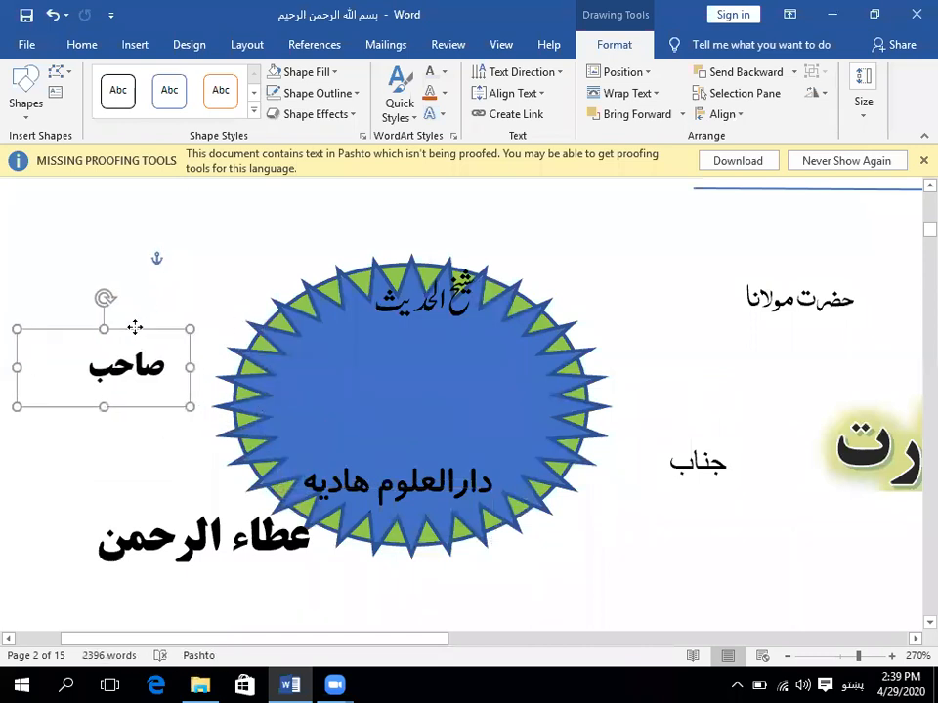
left_click(440, 443)
left_click_drag(440, 442, 605, 489)
scroll(511, 430, "down", 3)
scroll(507, 485, "up", 5)
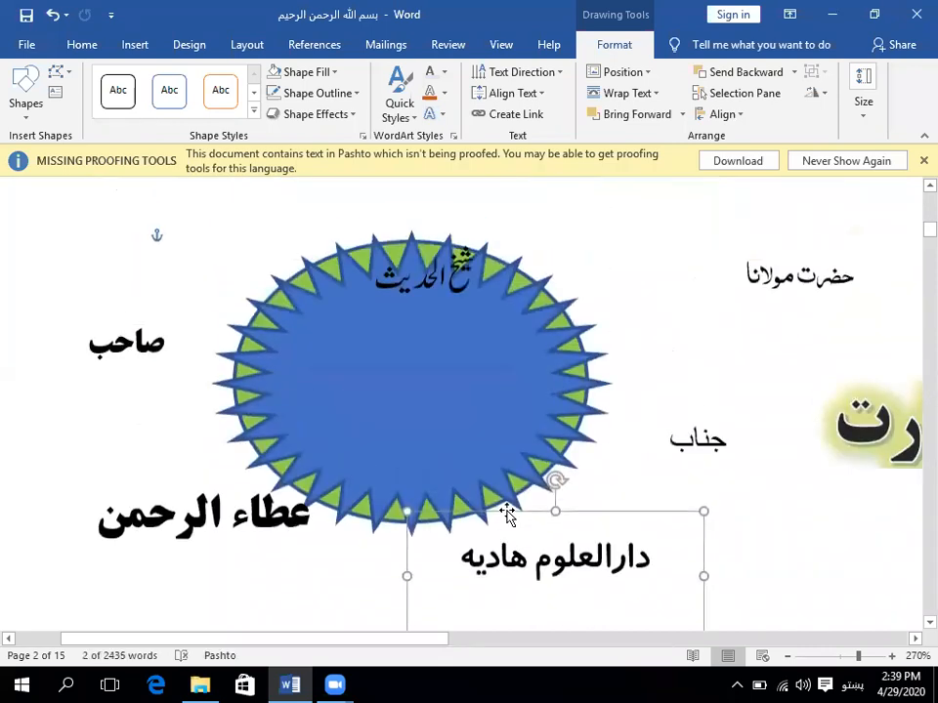
- Move the blue star up and to the right off the green ellipse, and locate the Star: 32 Points shape among the available shapes
left_click_drag(484, 416, 589, 293)
left_click_drag(318, 494, 360, 477)
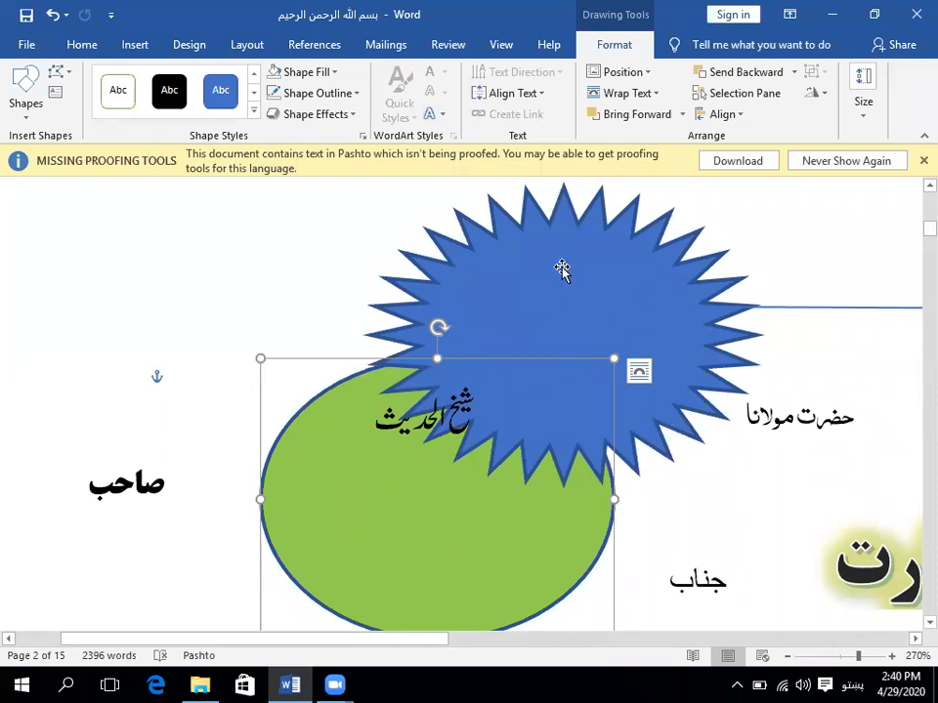
left_click(26, 98)
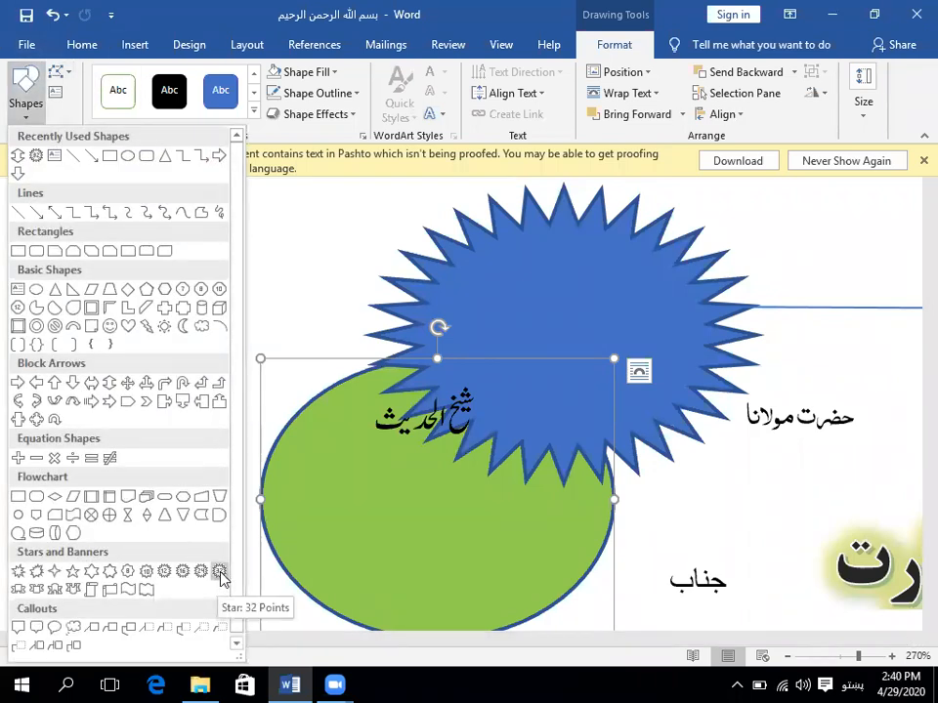
left_click(490, 316)
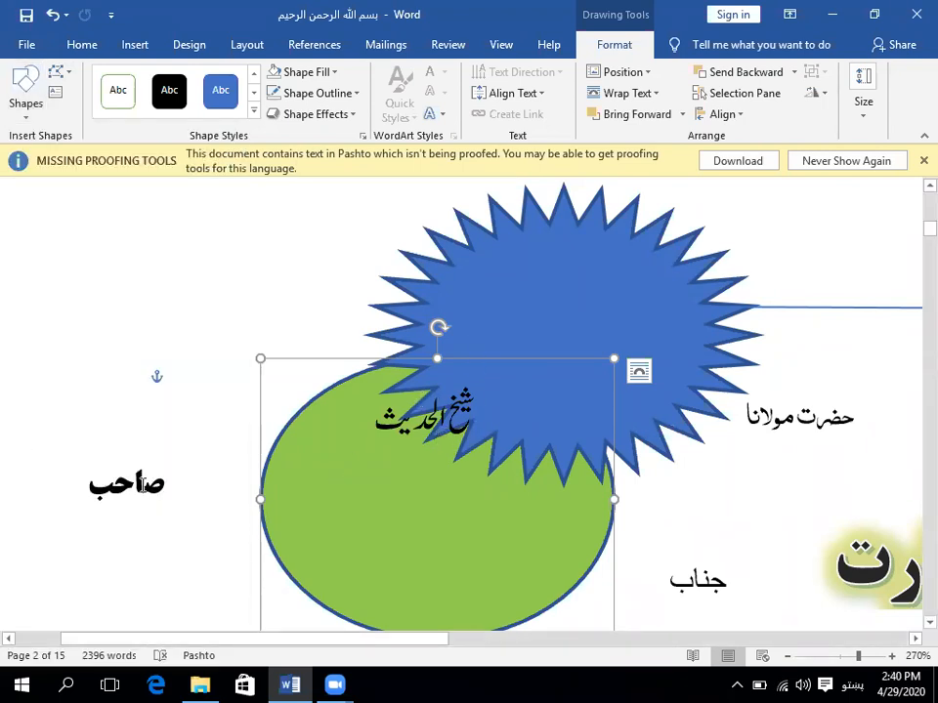
- Give the "صاحب" text box a gray fill and a green outline, and view its layout options
left_click(130, 483)
left_click(162, 449)
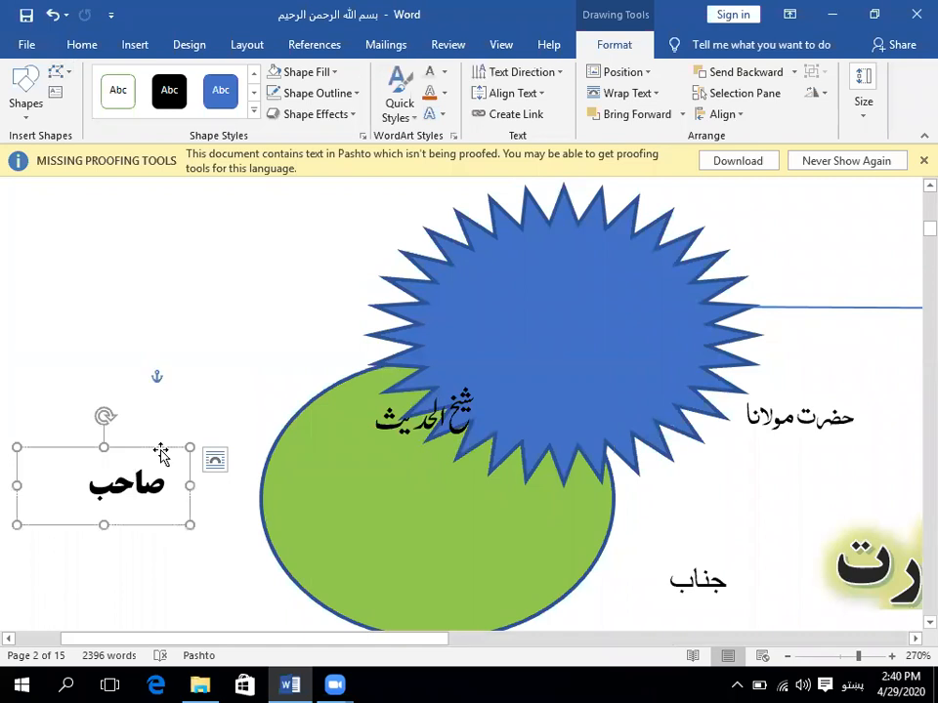
left_click(337, 73)
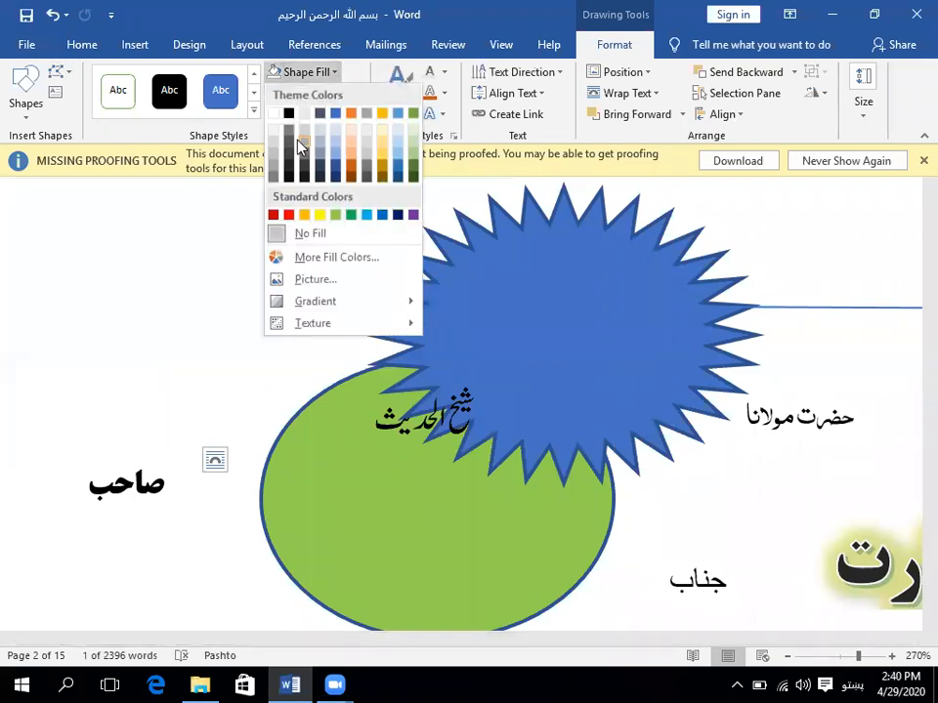
left_click(298, 143)
left_click(356, 93)
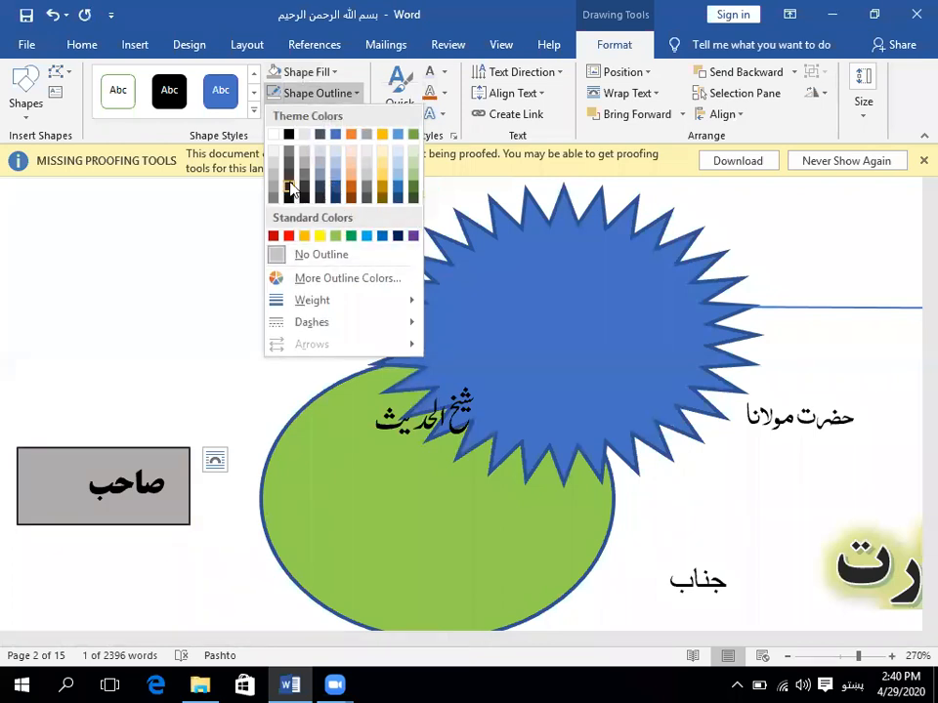
left_click(352, 237)
left_click(139, 389)
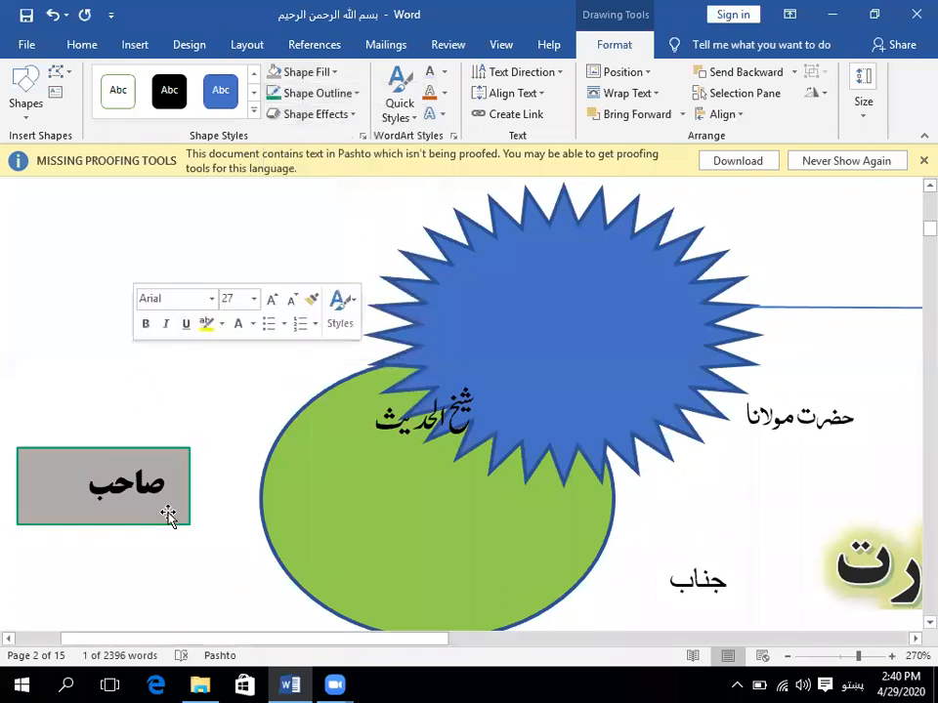
left_click(172, 481)
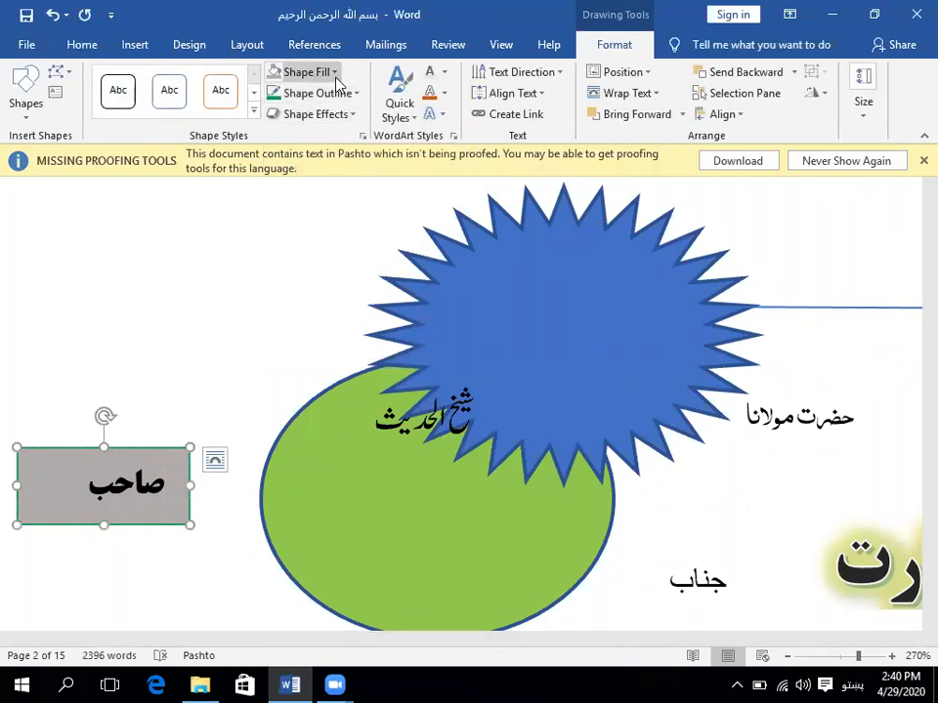
left_click(215, 459)
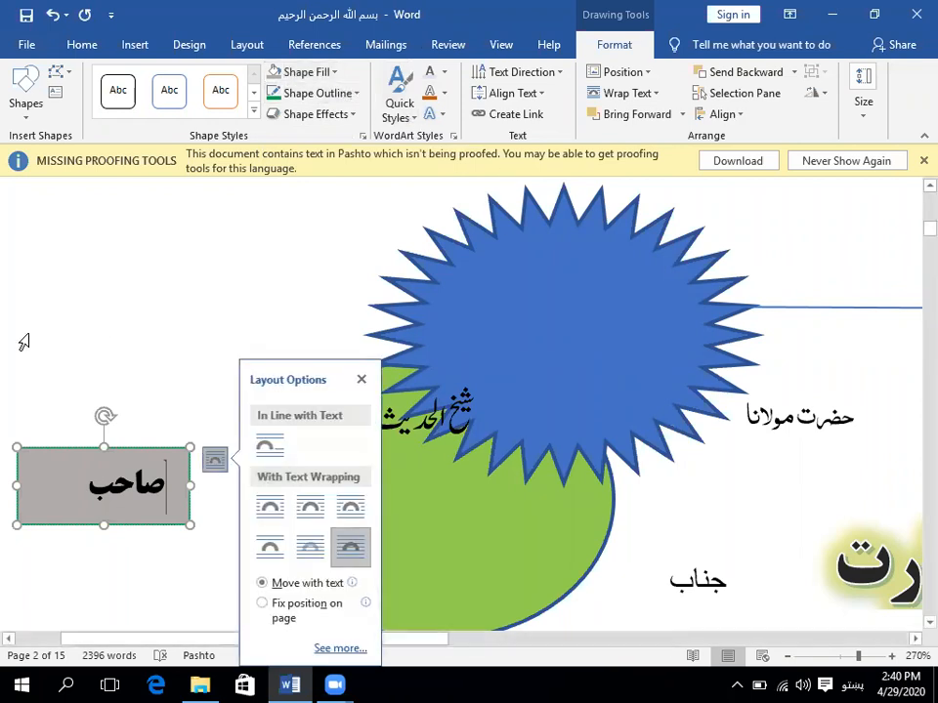
left_click(174, 314)
- Undo the recent formatting and moves until the star and all text boxes are back in place on the badge
key("ctrl+z")
key("ctrl+z")
key("ctrl+z")
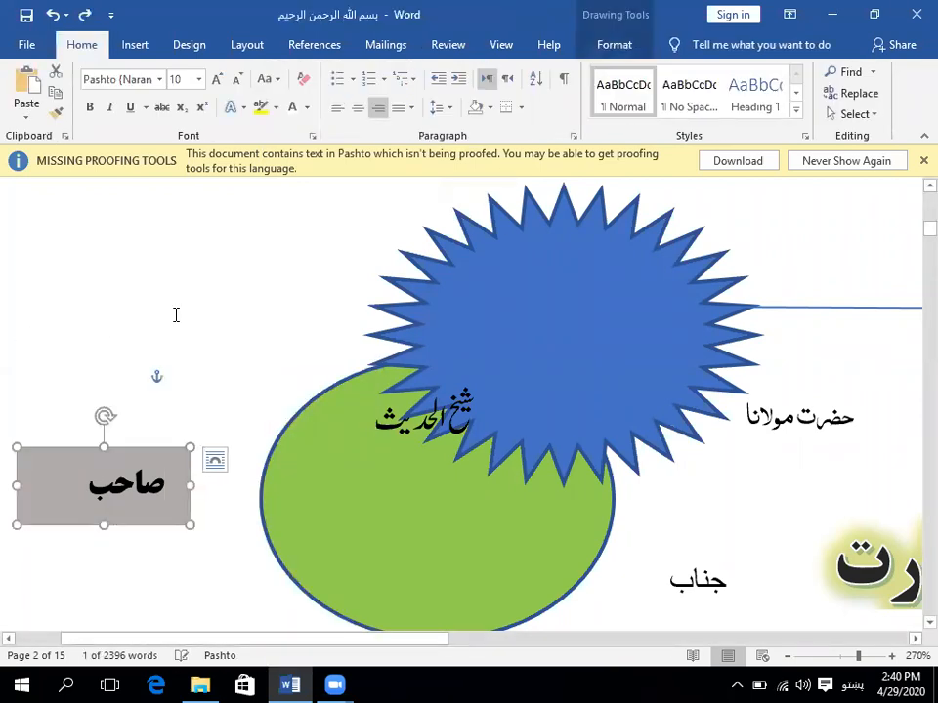
key("ctrl+z")
key("ctrl+z")
key("ctrl+z")
key("ctrl+z")
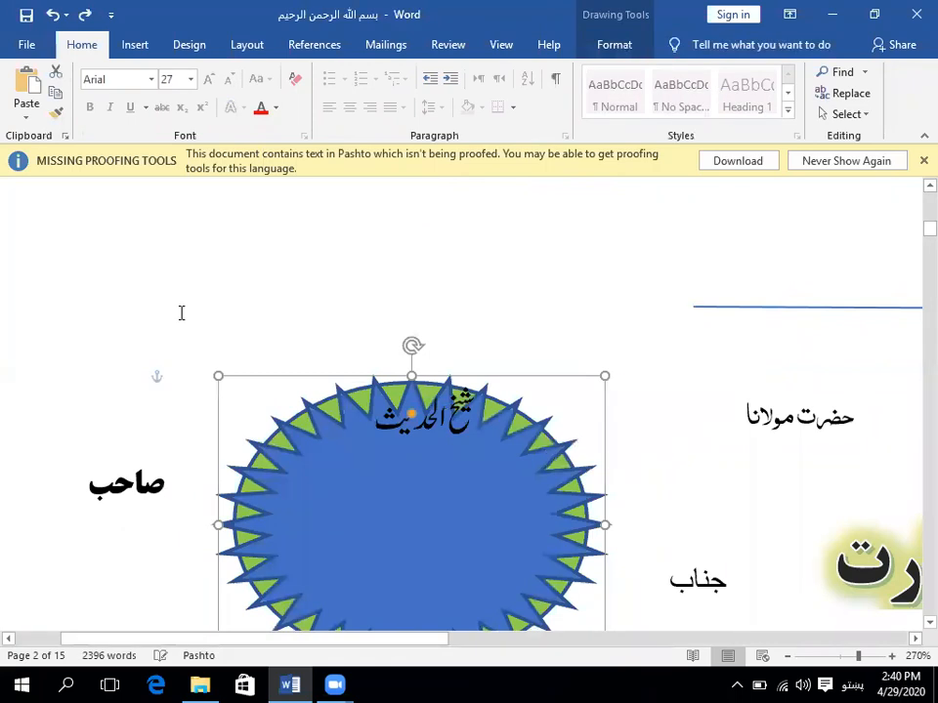
key("ctrl+z")
key("ctrl+z")
key("ctrl+z")
key("ctrl+z")
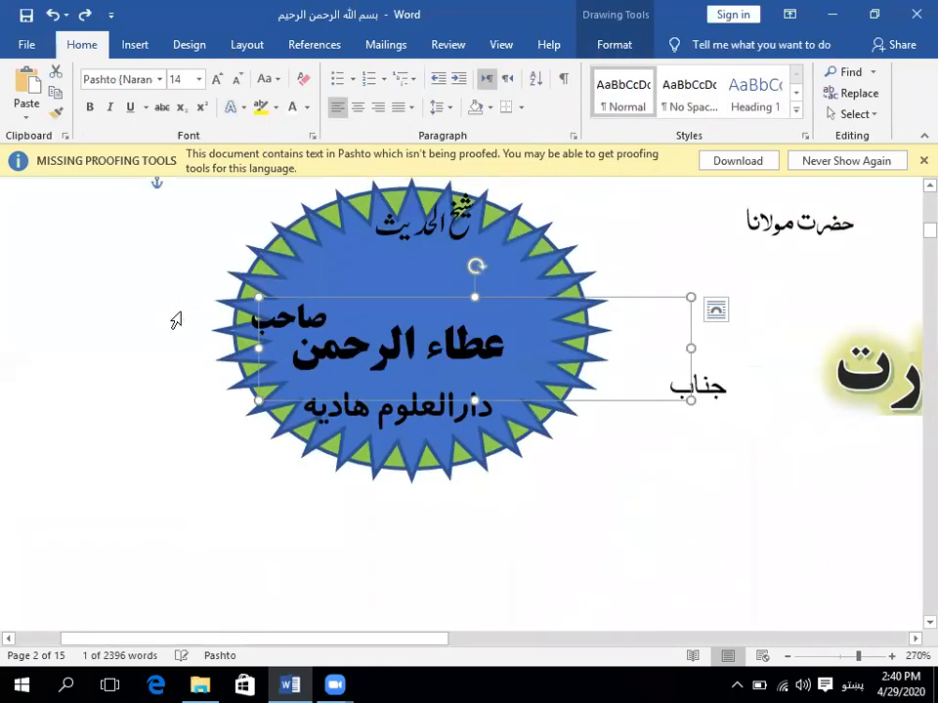
key("ctrl+z")
key("ctrl+z")
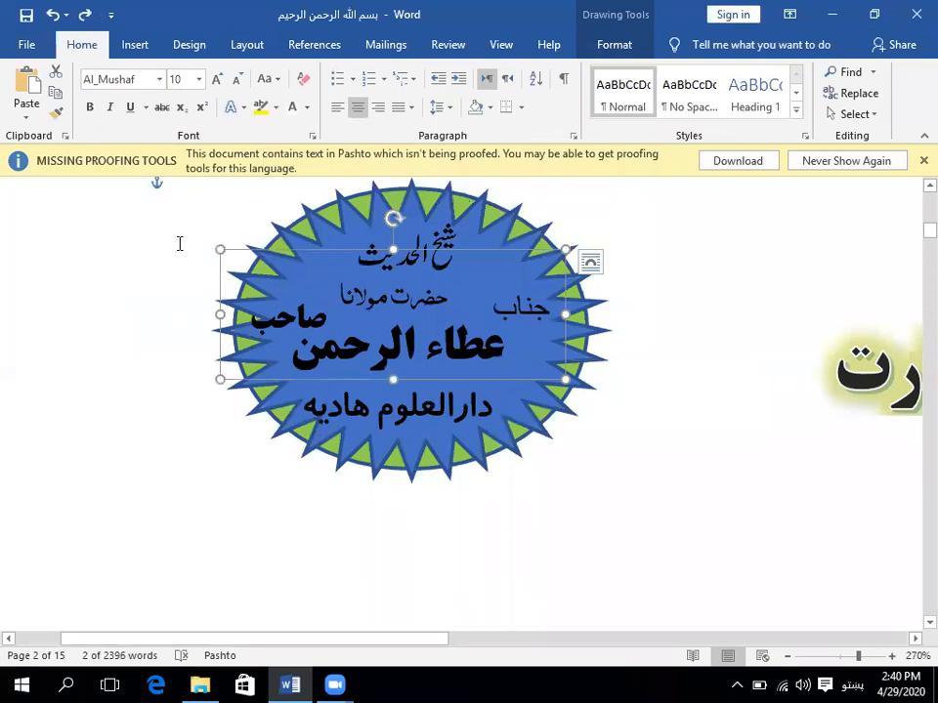
- Select all the badge's shapes and text boxes with Select Objects and read the description of the Group Objects command
scroll(188, 395, "down", 9)
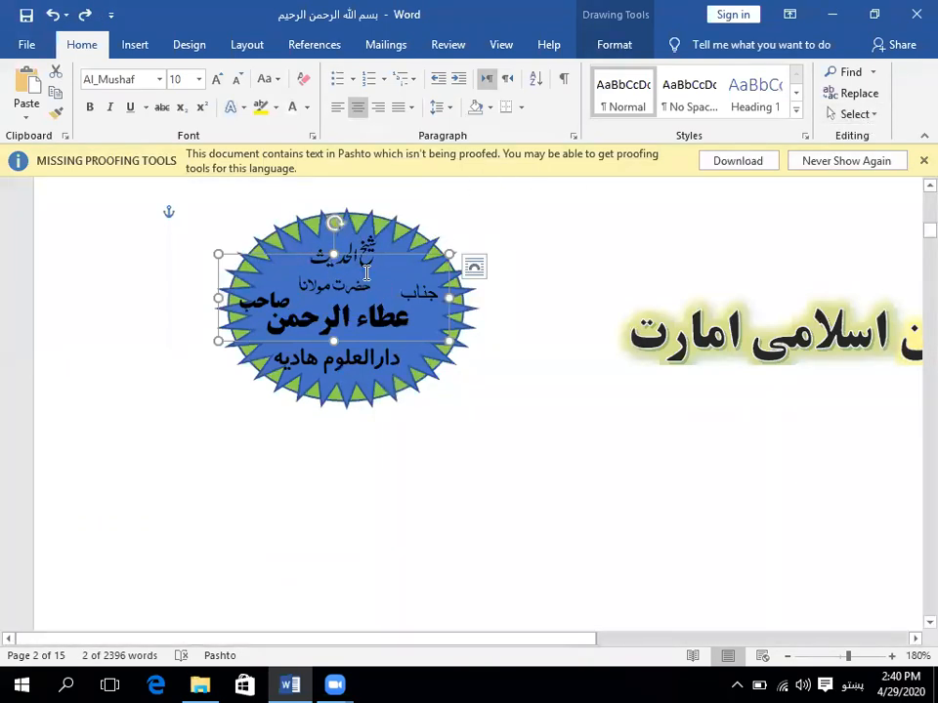
left_click(878, 118)
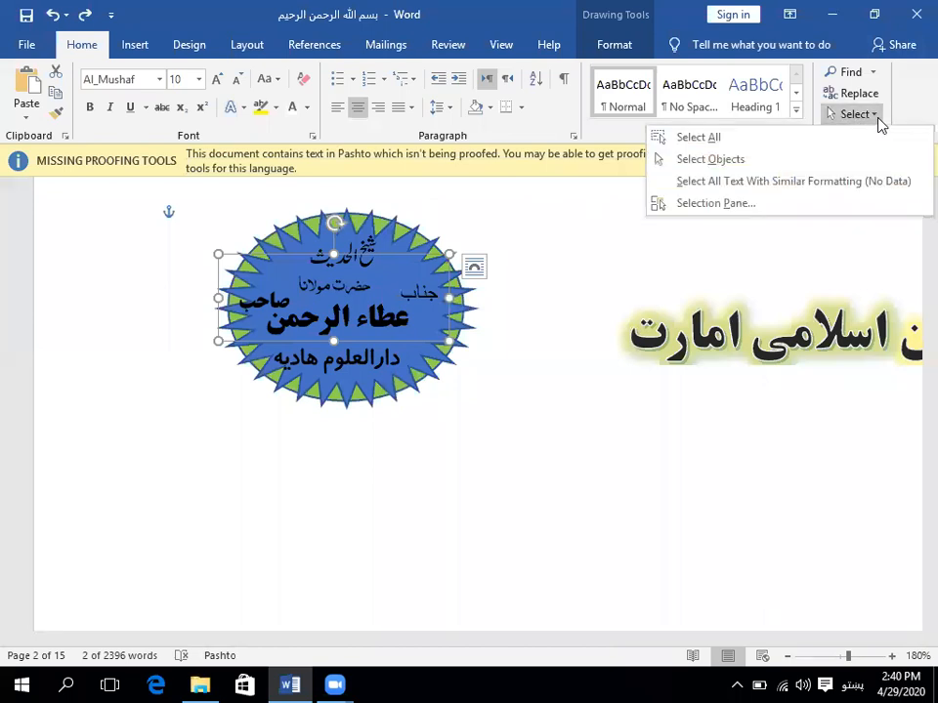
left_click(779, 160)
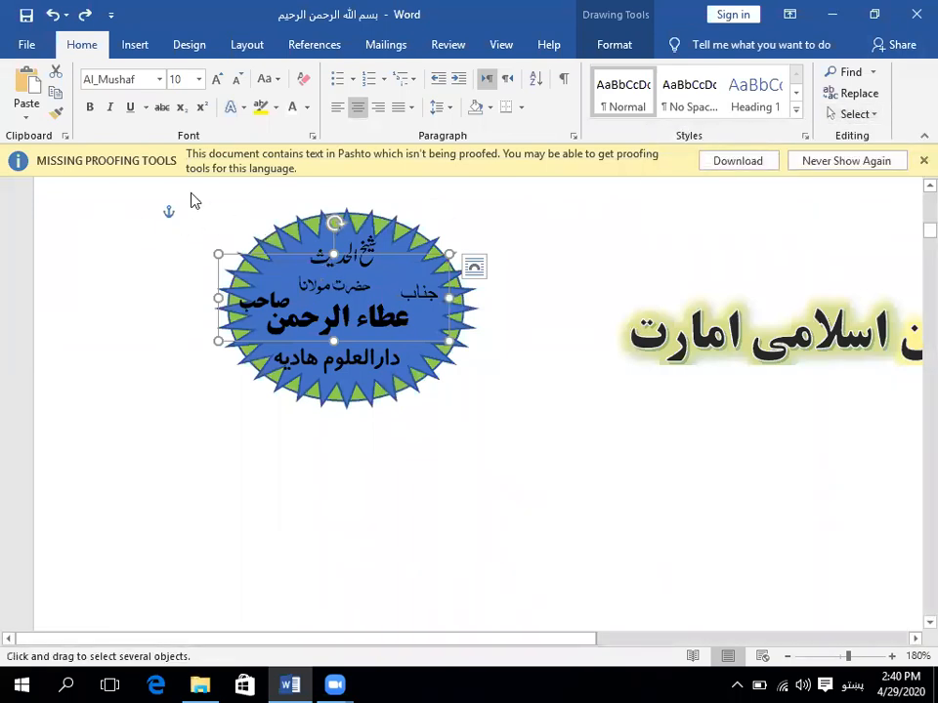
left_click_drag(177, 193, 525, 469)
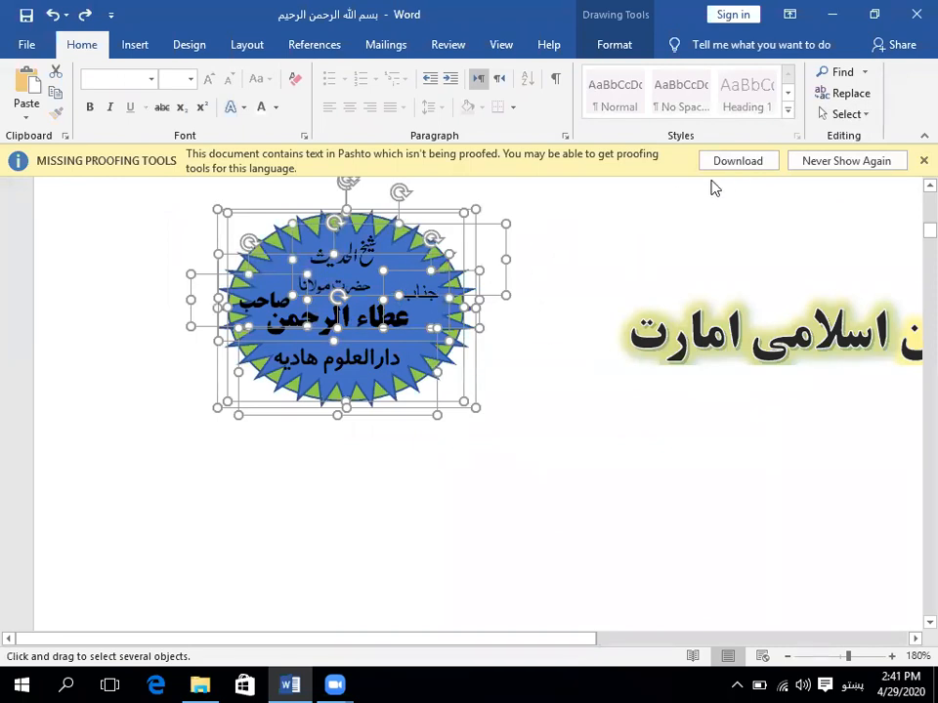
left_click(615, 45)
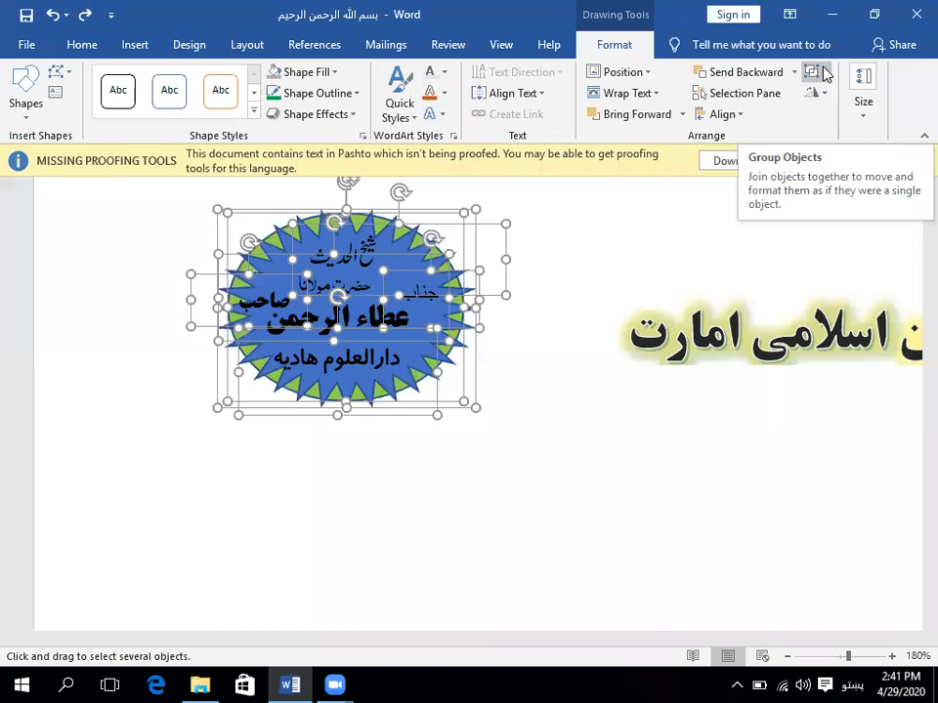
left_click(675, 326)
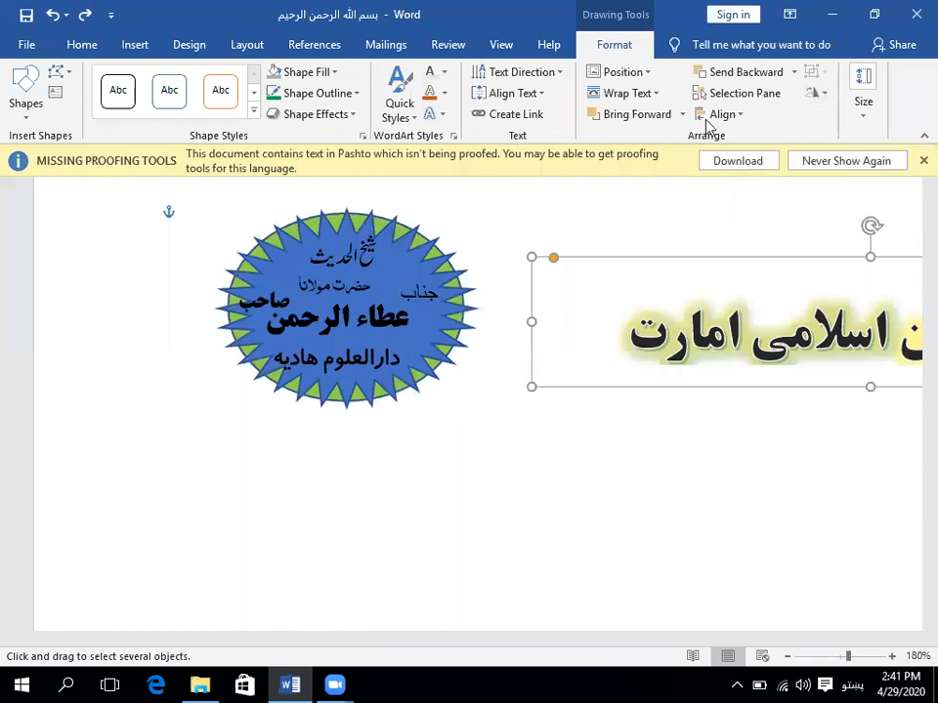
- Try to group the badge's star, ellipse and text boxes into one object
left_click_drag(194, 193, 491, 453)
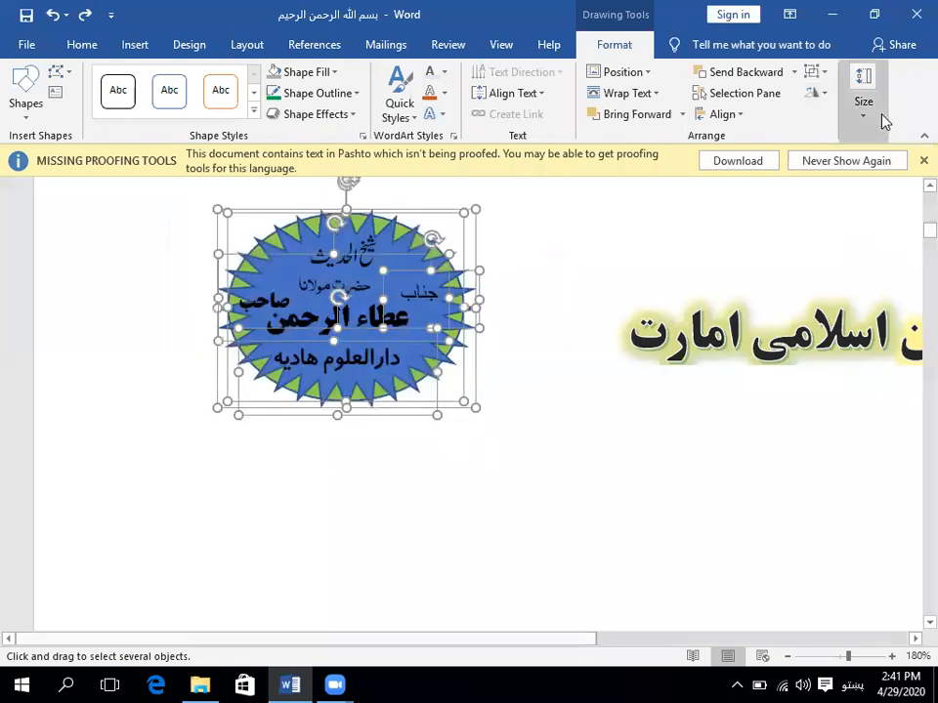
left_click(822, 78)
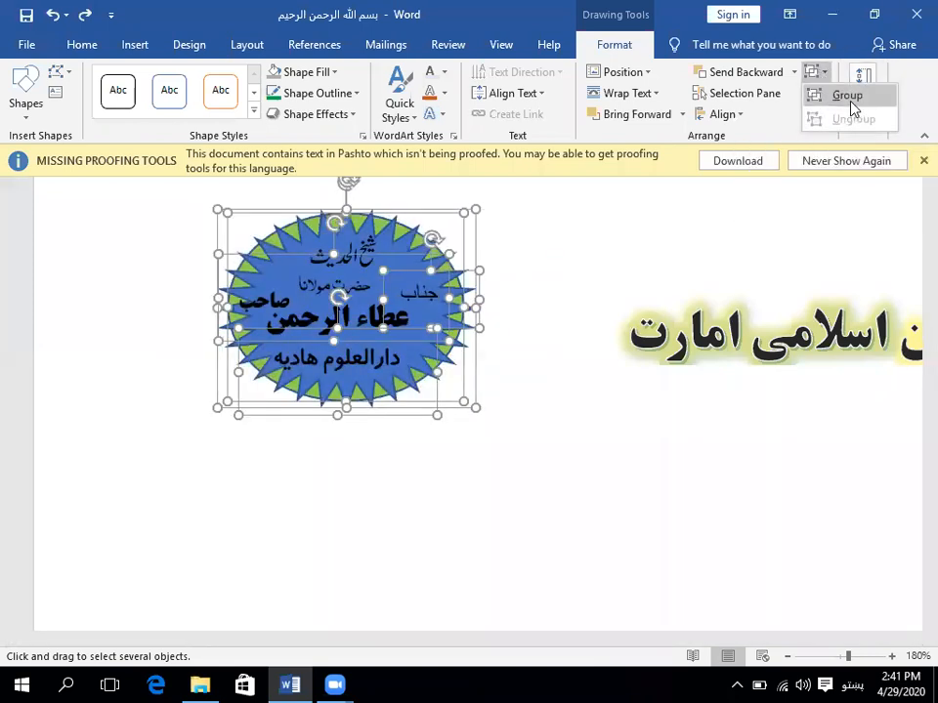
left_click(846, 92)
left_click(436, 524)
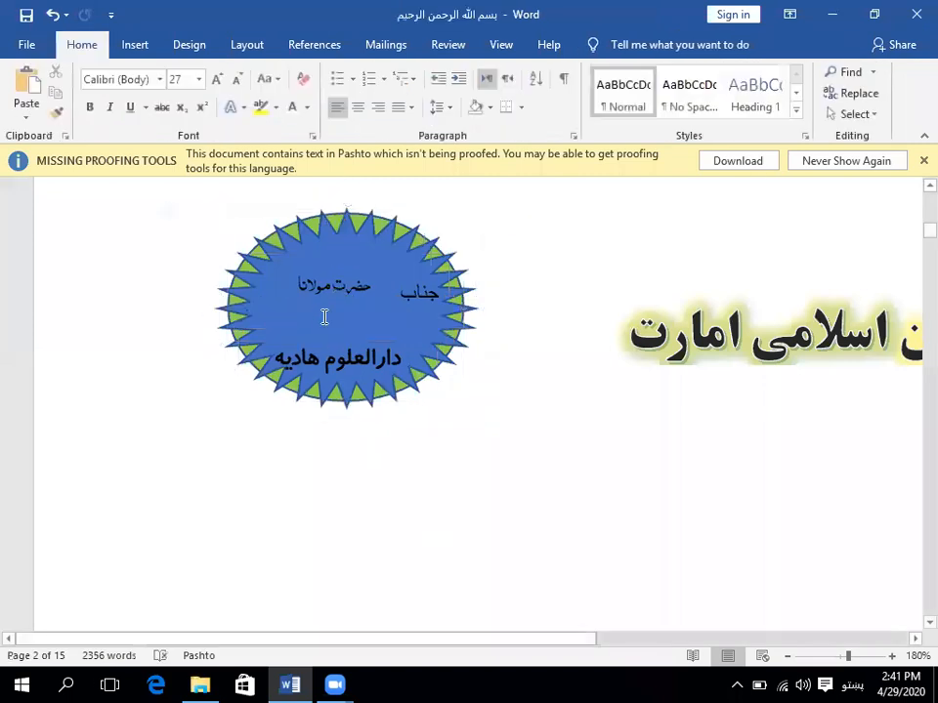
left_click(431, 358)
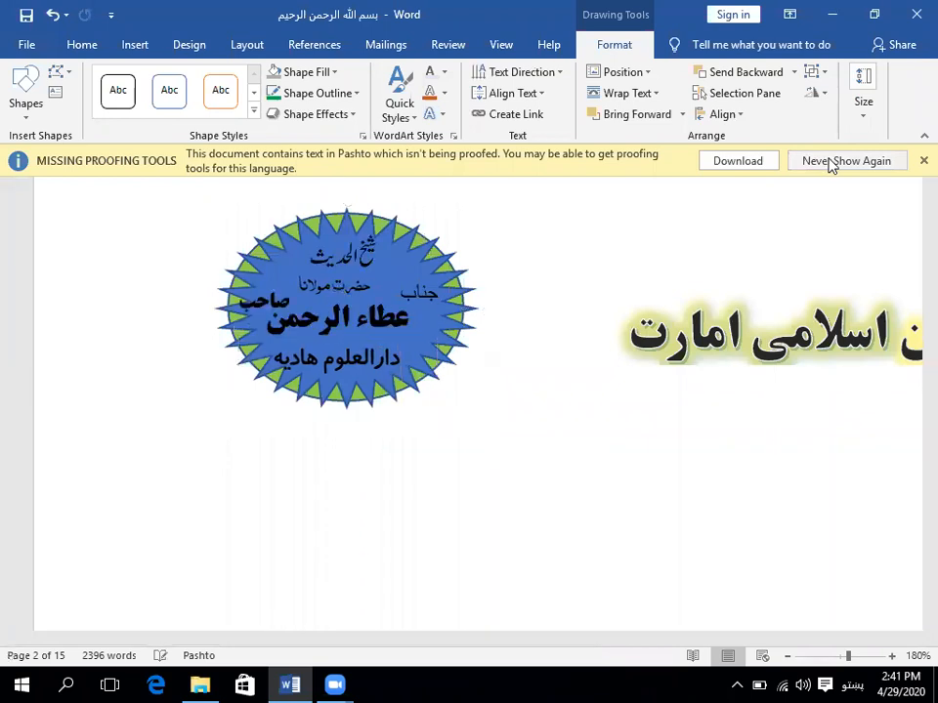
left_click(724, 303)
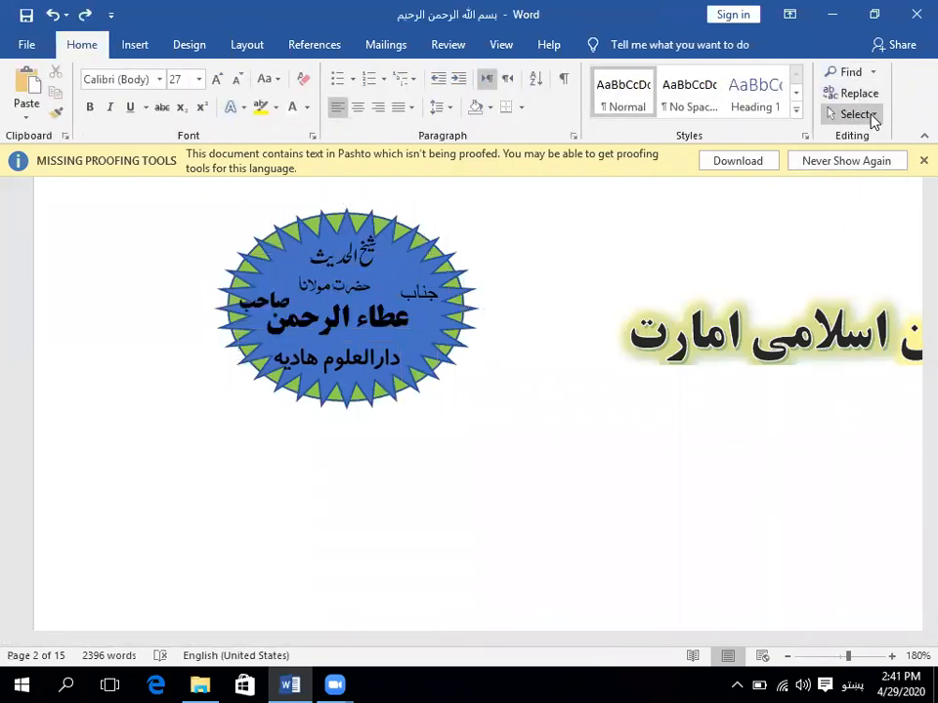
- Select every object of the badge with Select Objects and move them together down toward the page's left edge
left_click(859, 114)
left_click(778, 159)
left_click_drag(147, 195, 536, 445)
left_click_drag(363, 302, 222, 379)
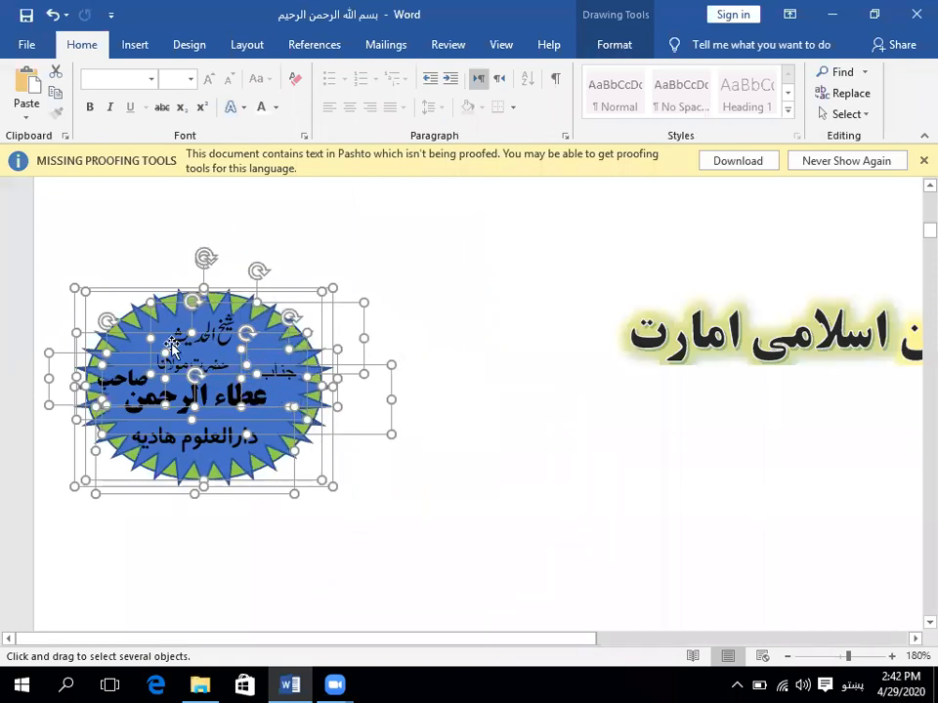
- Try moving the selected badge objects to the right and rotating them together, undoing each change
left_click_drag(192, 374, 358, 418)
key("ctrl+z")
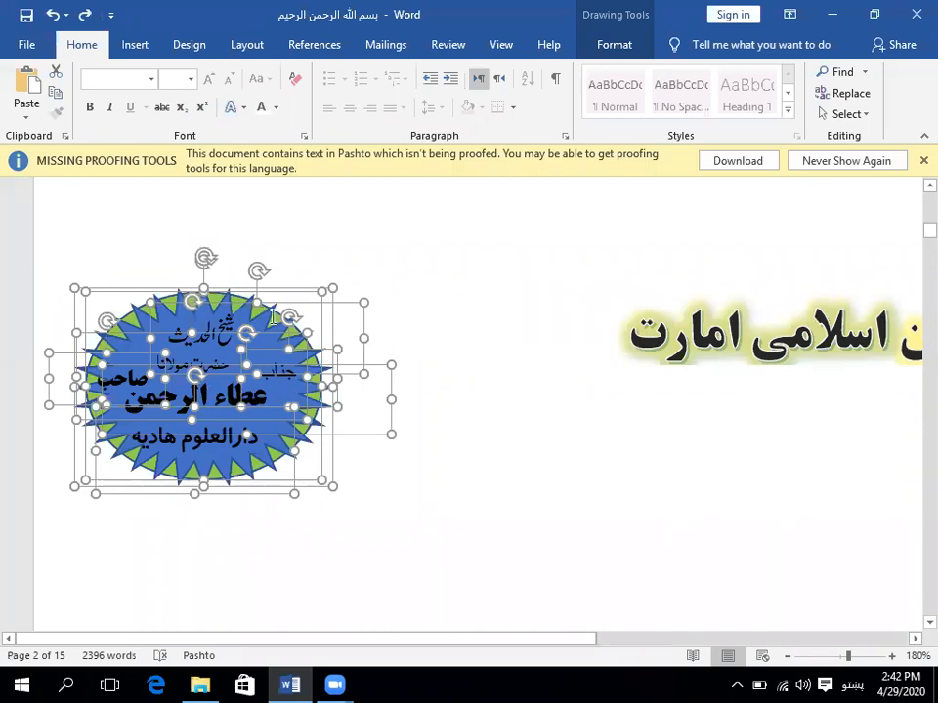
left_click_drag(205, 256, 512, 394)
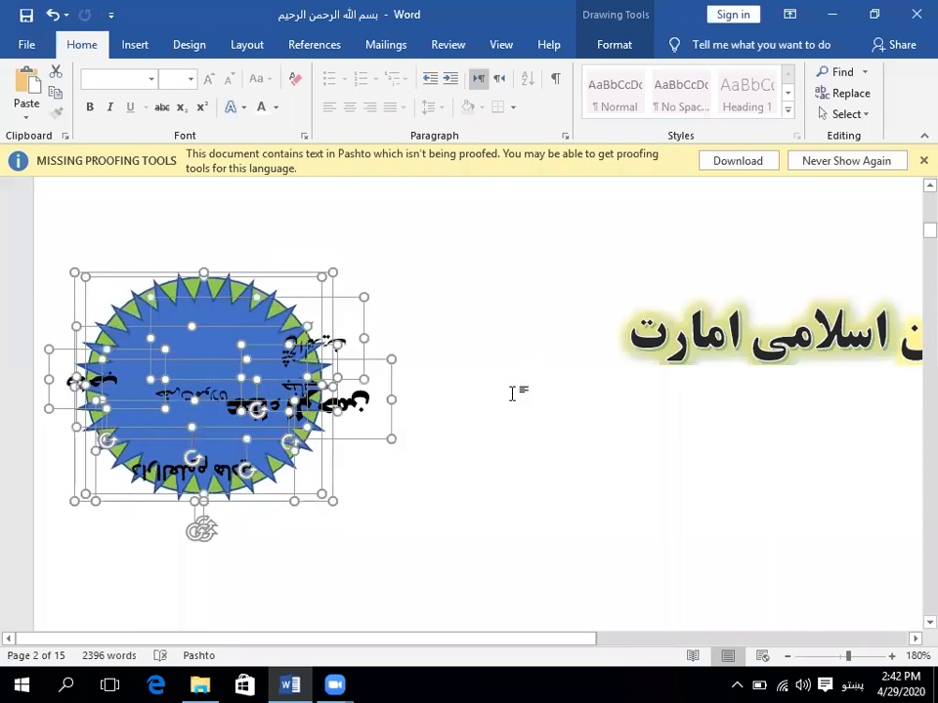
key("ctrl+z")
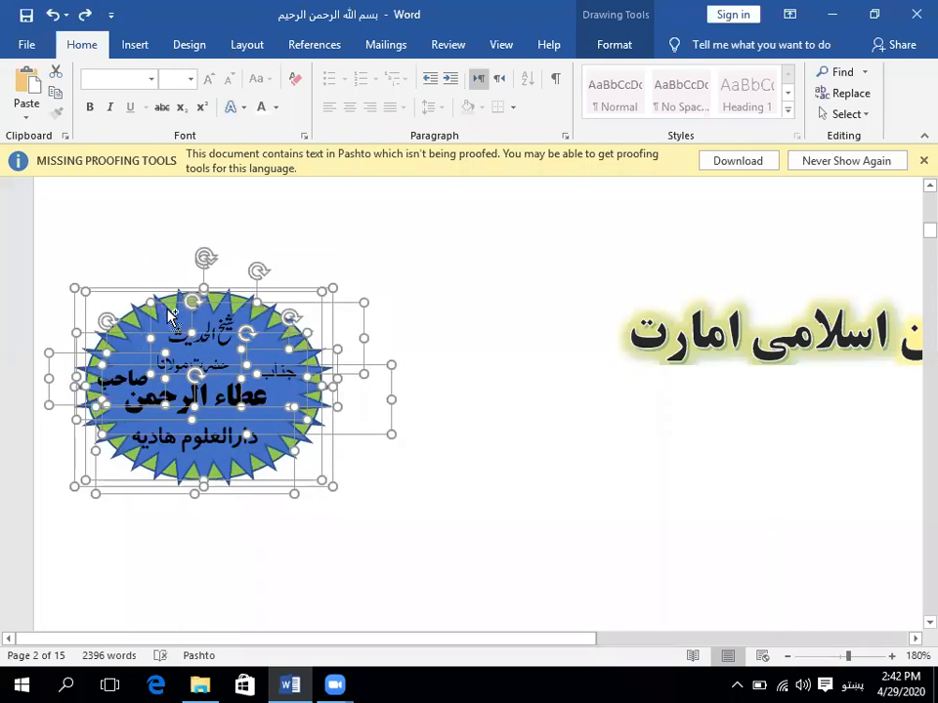
- Duplicate the whole badge twice on page 2 and place the second copy just above the right part of the bordered paragraph
left_click_drag(171, 315, 527, 342)
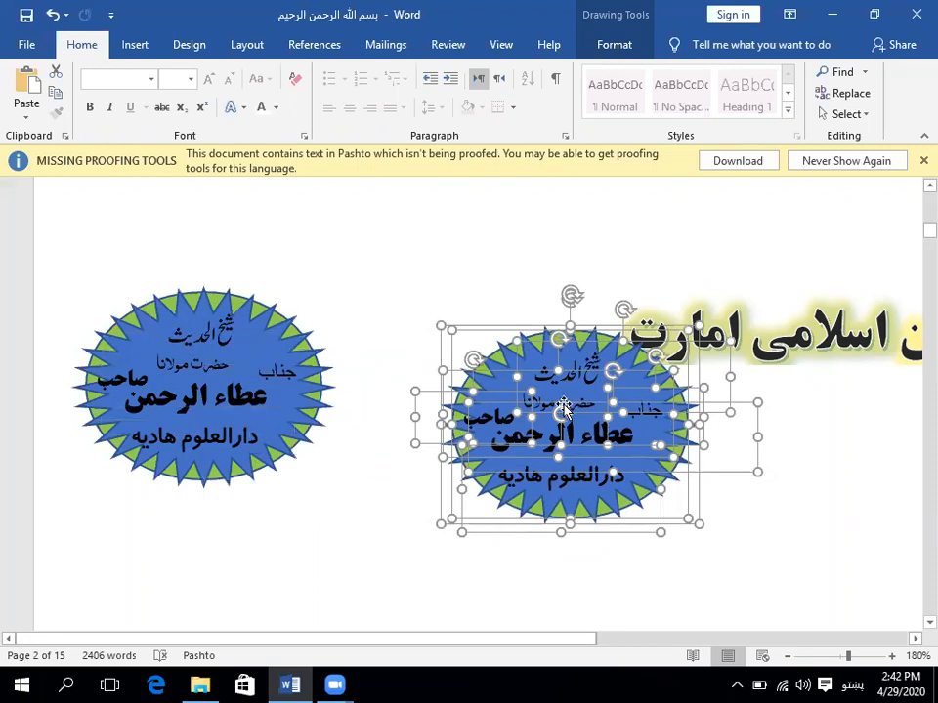
left_click_drag(564, 406, 339, 539)
scroll(796, 524, "down", 4)
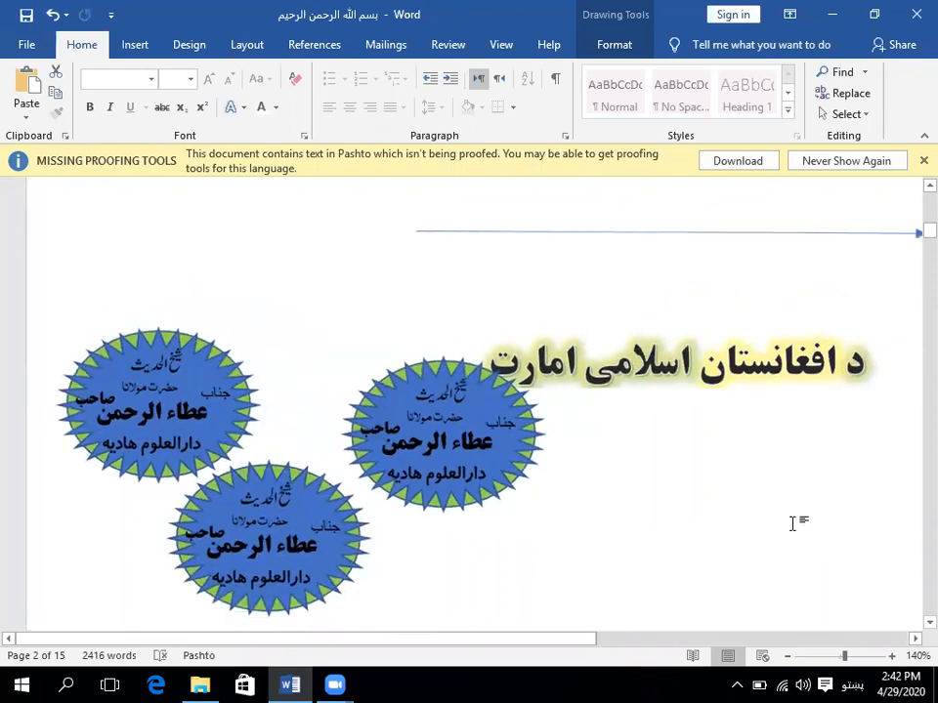
scroll(793, 523, "down", 9)
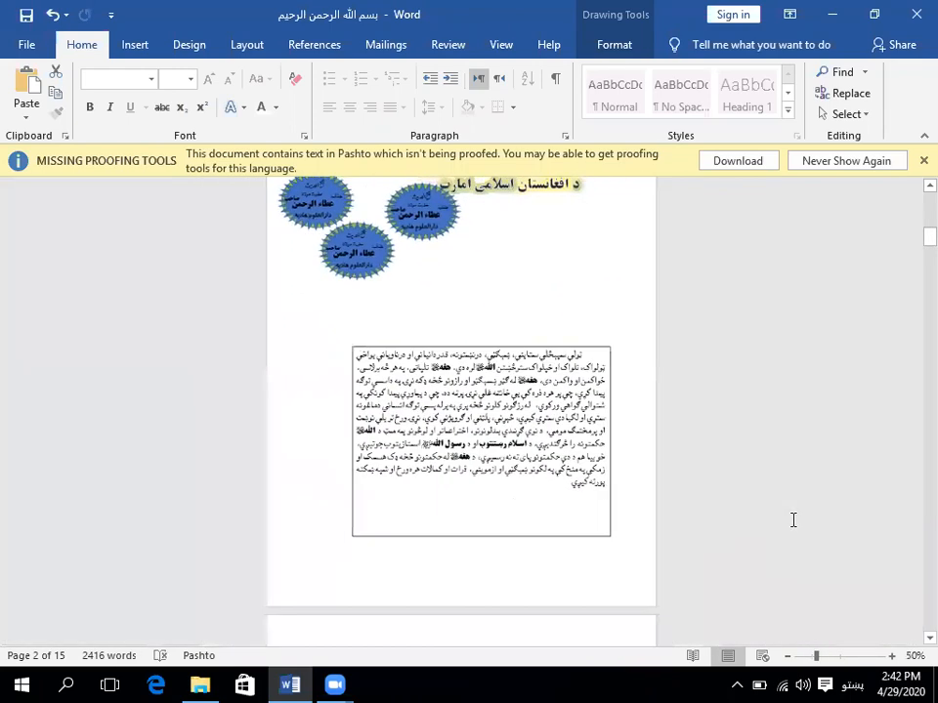
scroll(794, 520, "down", 1)
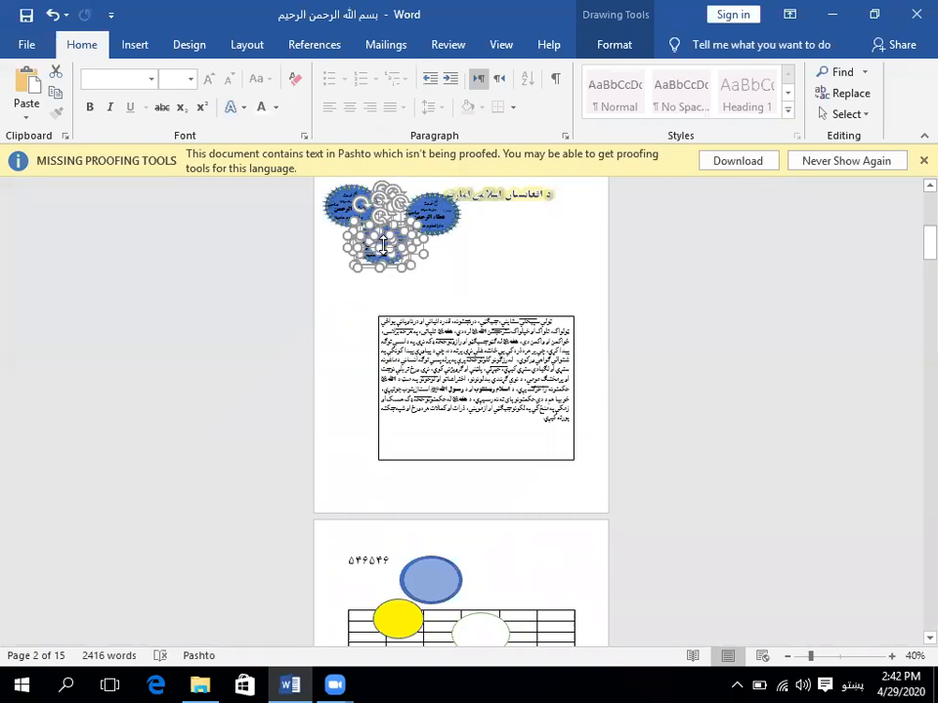
left_click_drag(381, 244, 552, 283)
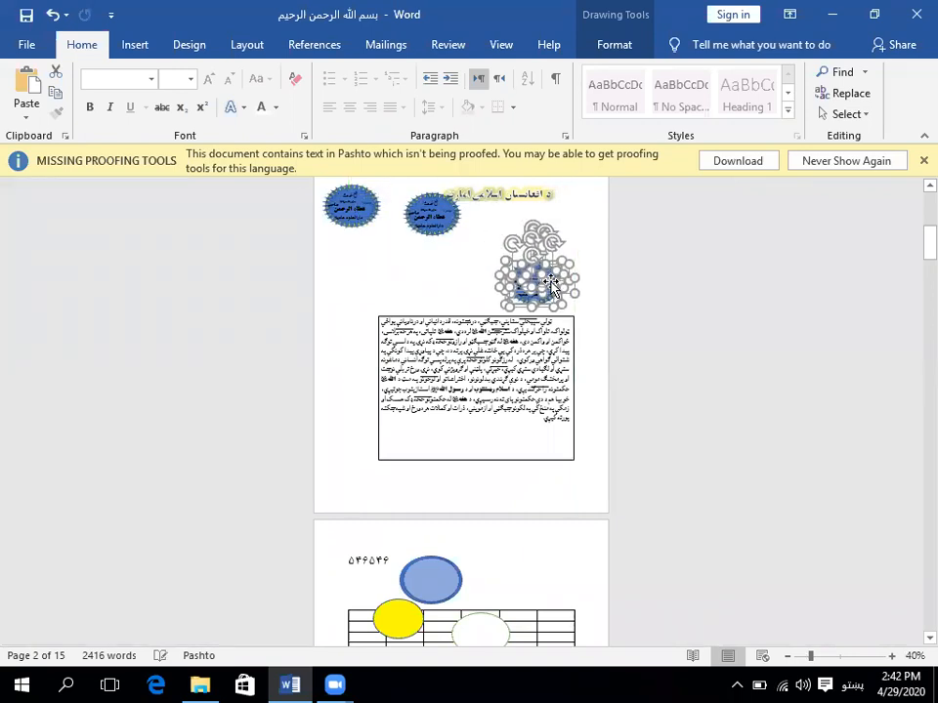
- Try to pick up the leftmost badge with Select Objects, undoing the stray move of its top text box
left_click(391, 193)
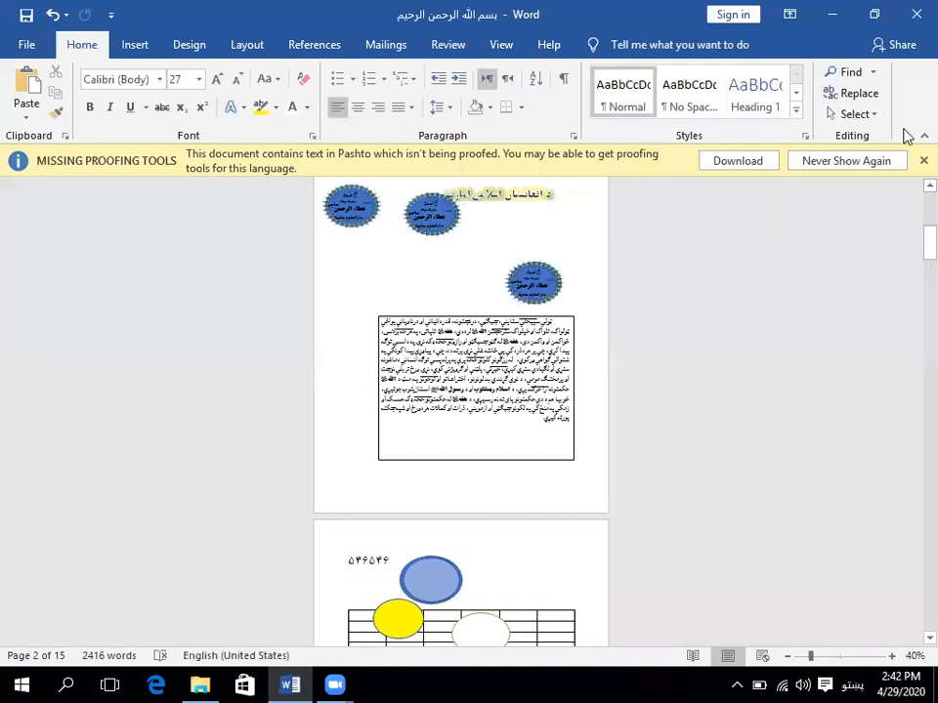
left_click(875, 116)
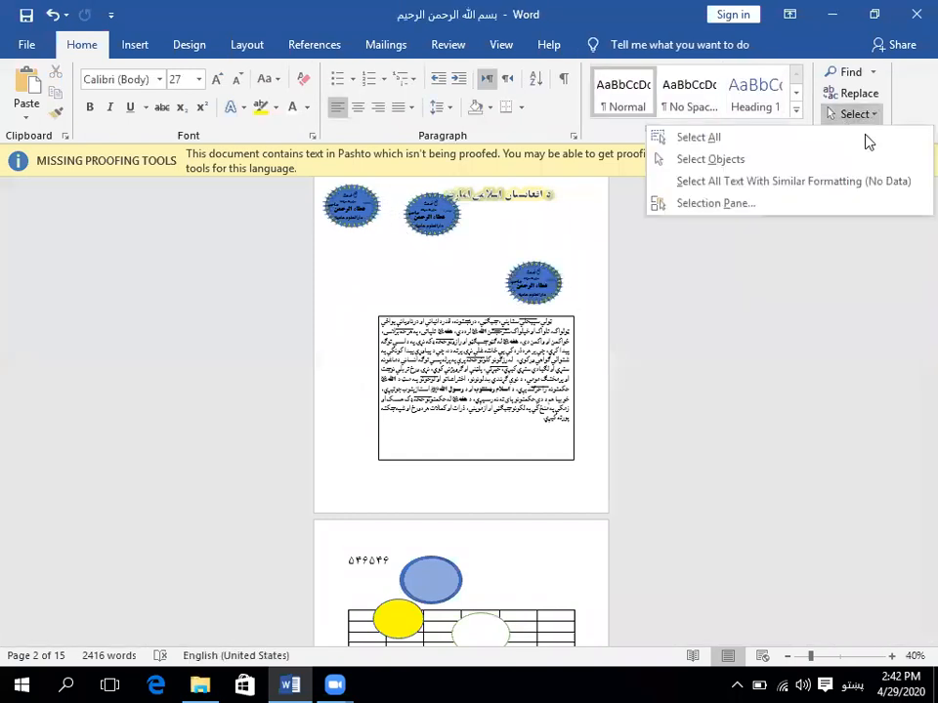
left_click(782, 163)
mouse_move(378, 186)
left_mouse_down()
mouse_move(466, 262)
mouse_move(438, 248)
left_mouse_up()
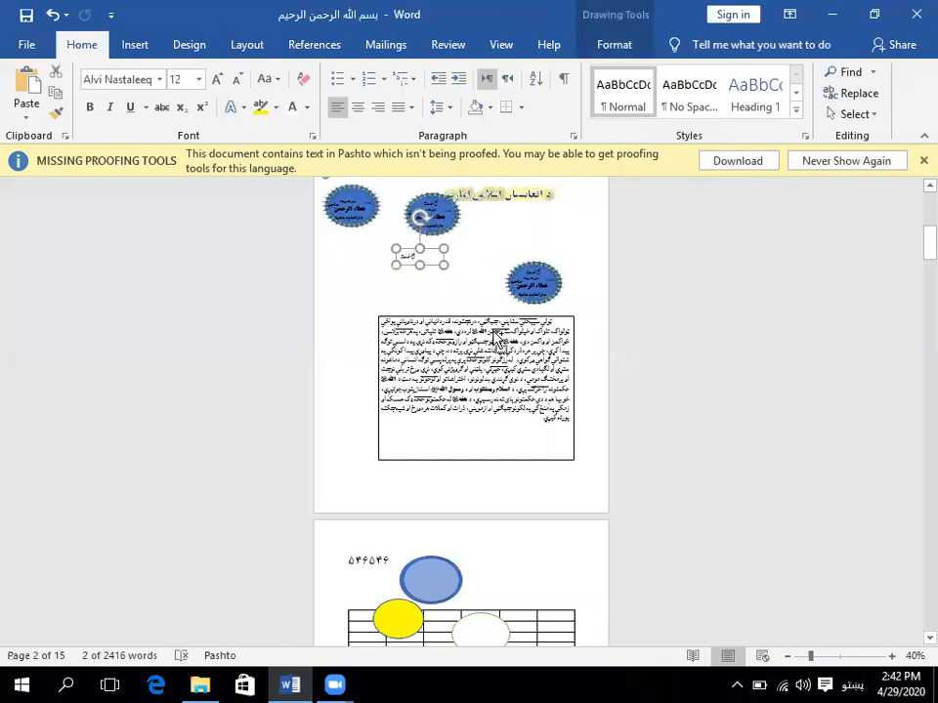
key("ctrl+z")
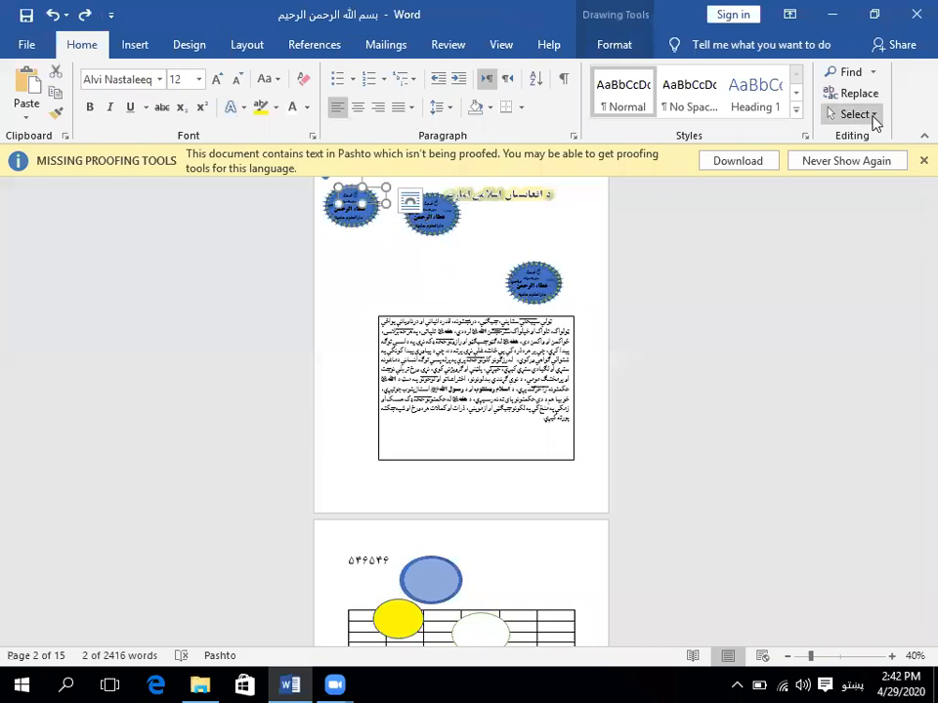
- Select all objects of the middle badge on page 2 and try stretching them together vertically, undoing the first attempt
left_click(854, 114)
left_click_drag(473, 256, 394, 285)
left_click_drag(449, 371, 453, 387)
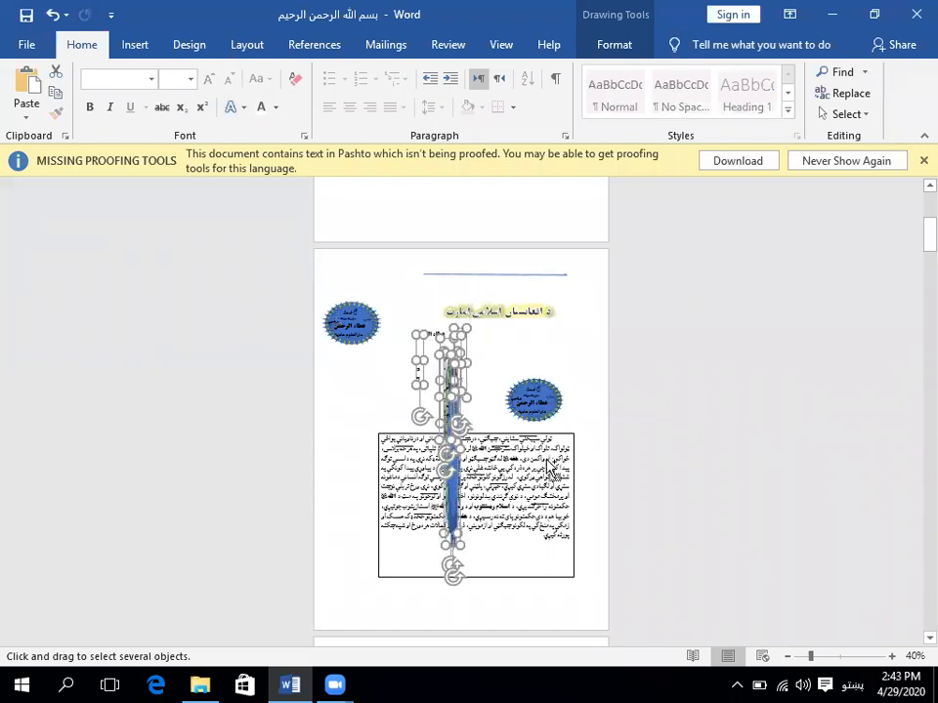
key("ctrl+z")
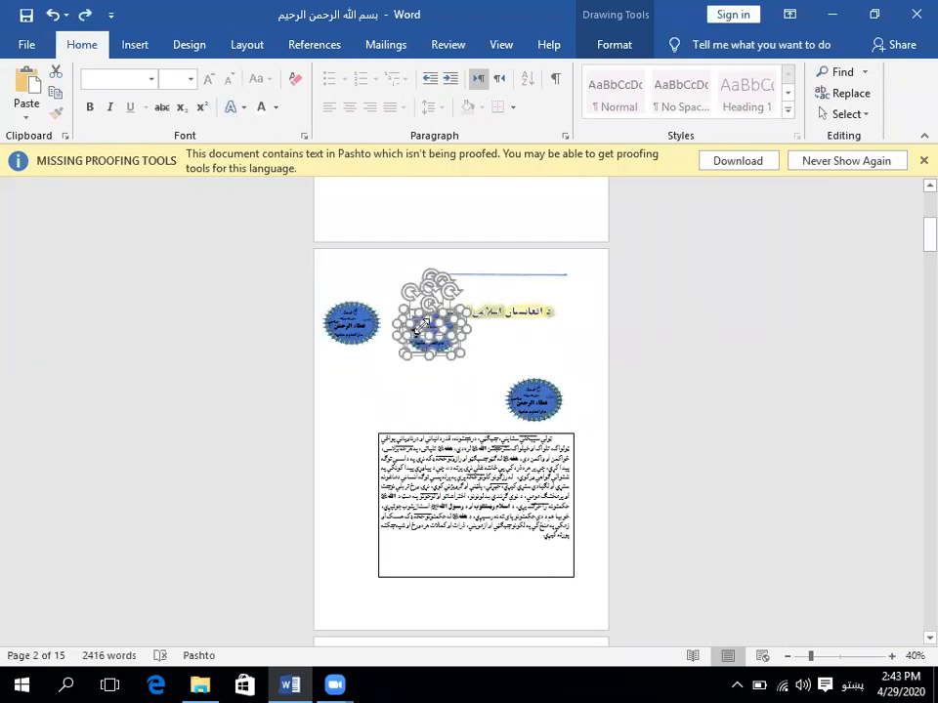
left_click_drag(420, 322, 420, 393)
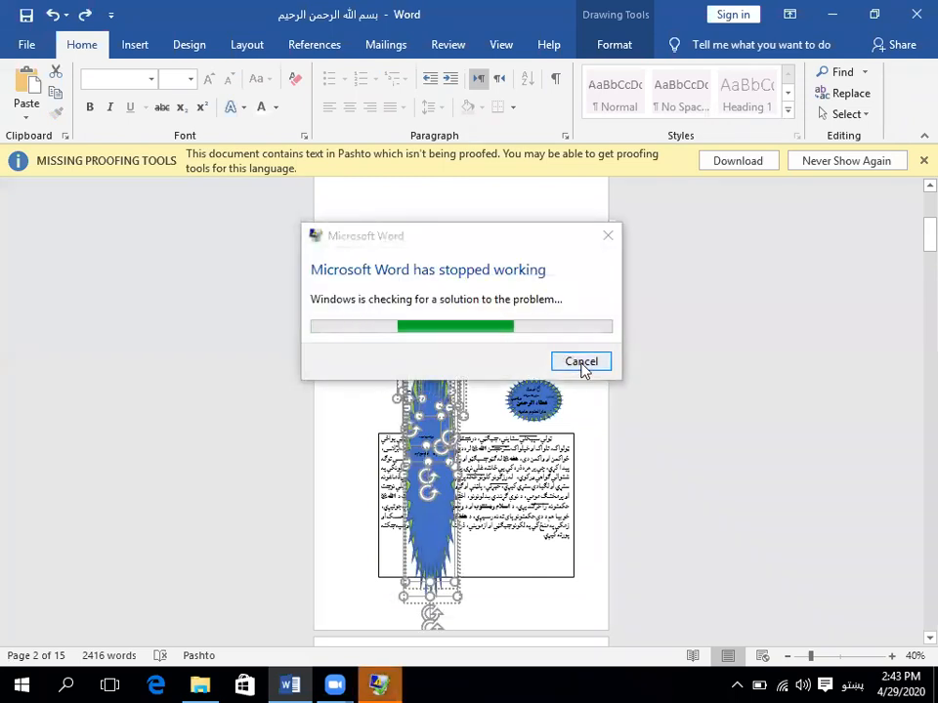
- Dismiss the crash dialog and open the ZOOOM folder on Local Disk (E:)
left_click(580, 352)
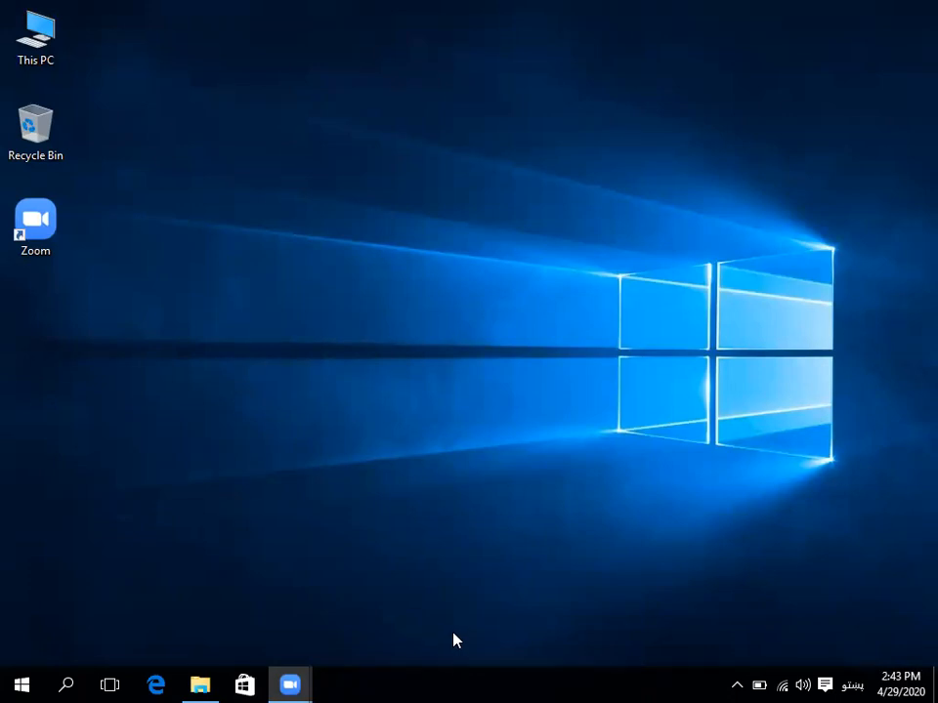
double_click(45, 39)
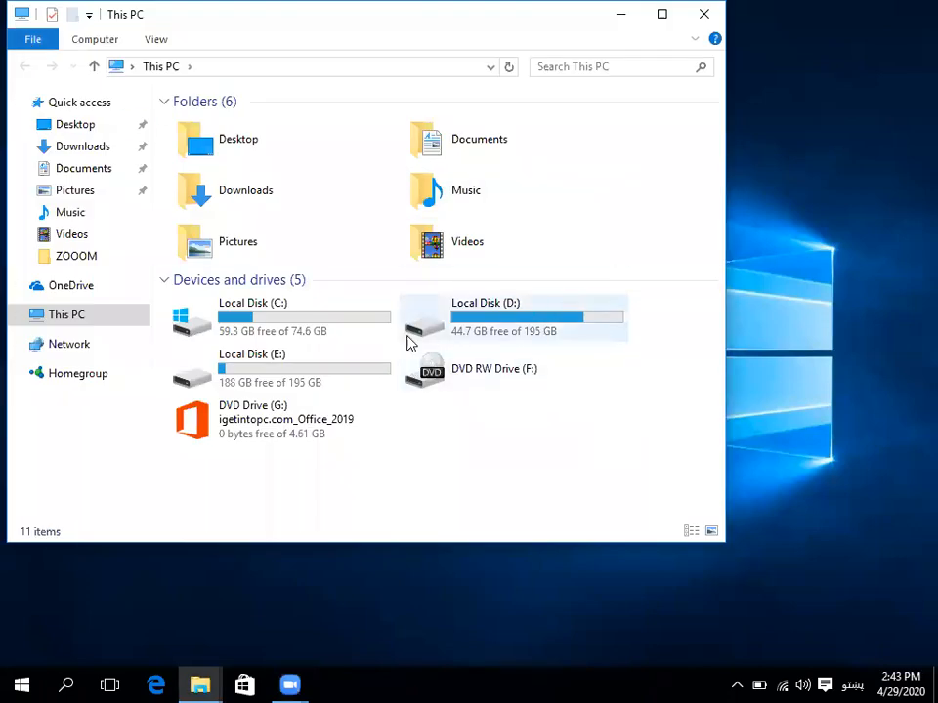
double_click(509, 328)
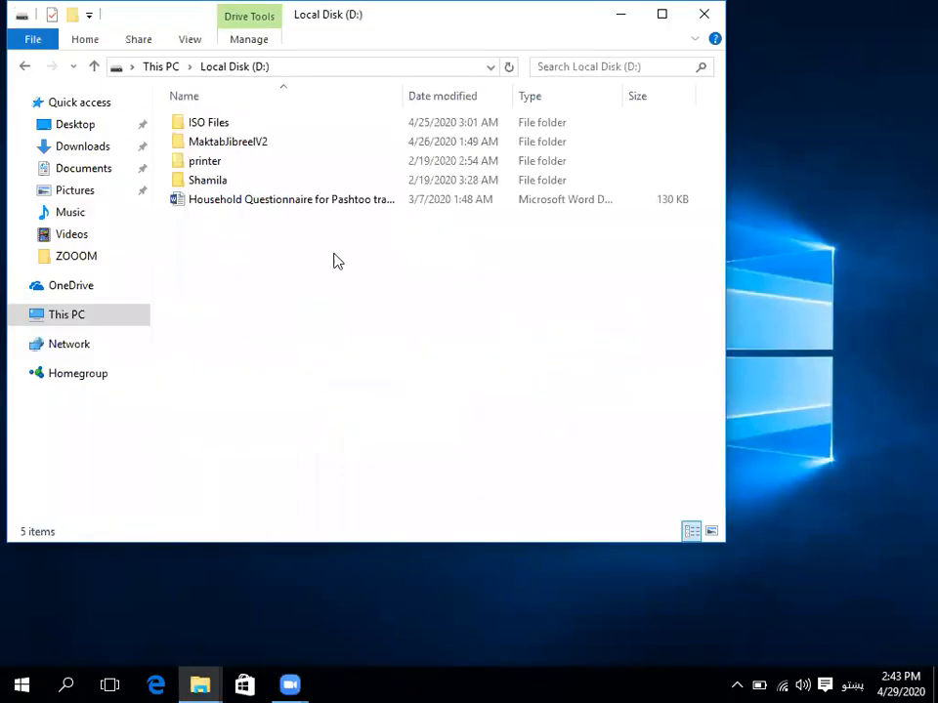
left_click(25, 67)
left_click(309, 374)
double_click(309, 375)
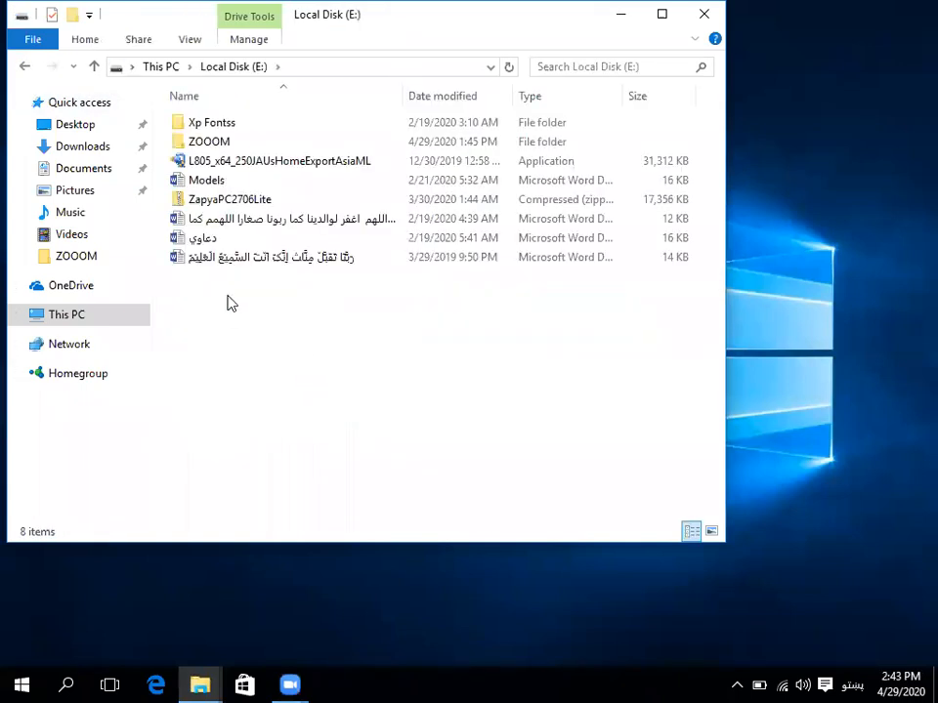
double_click(211, 141)
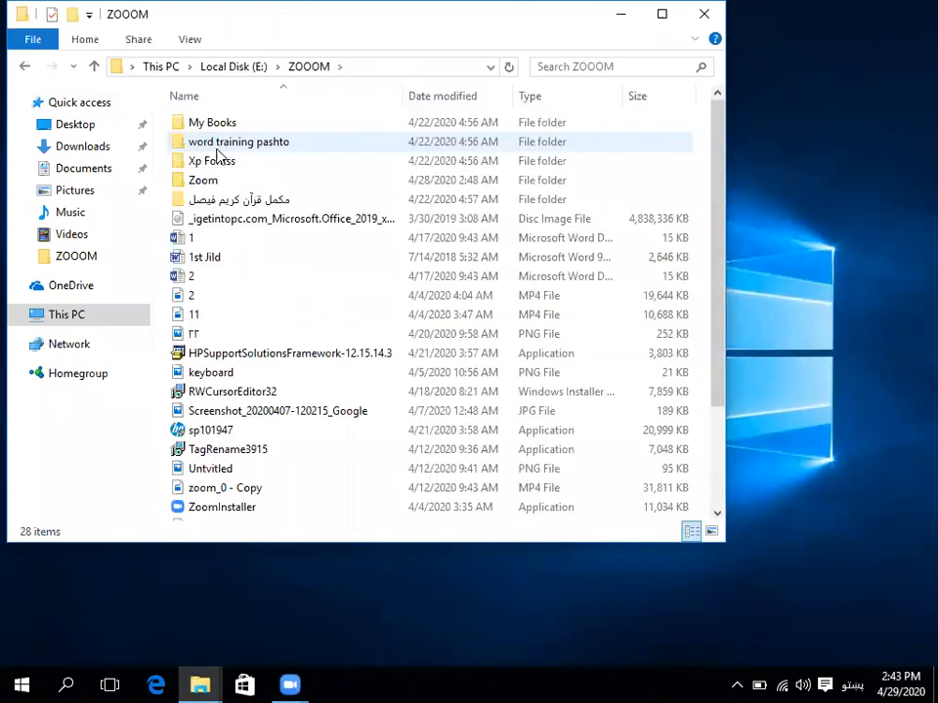
- Reopen the document "بسم الله الرحمن الرحيم" in Word, declining to load the automatically saved Normal template changes
left_click(245, 473)
scroll(247, 476, "down", 2)
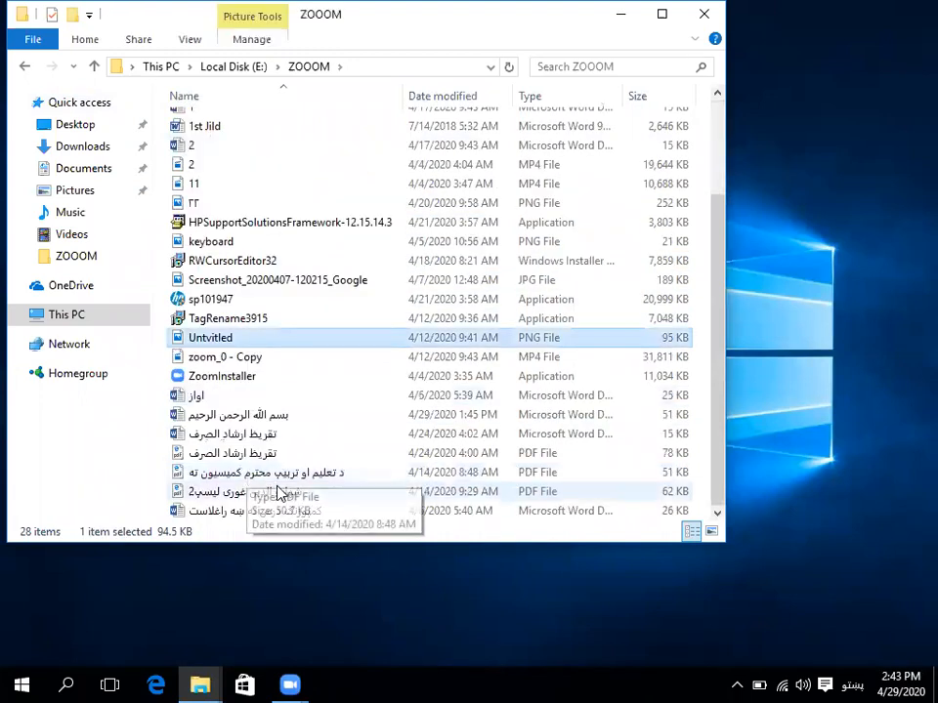
double_click(276, 419)
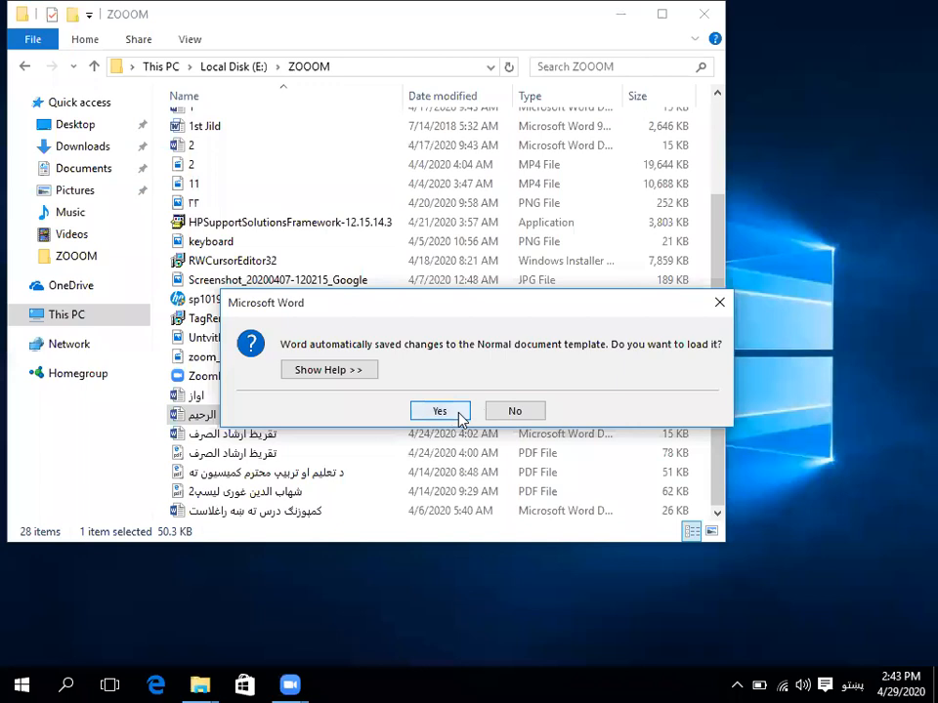
left_click(515, 413)
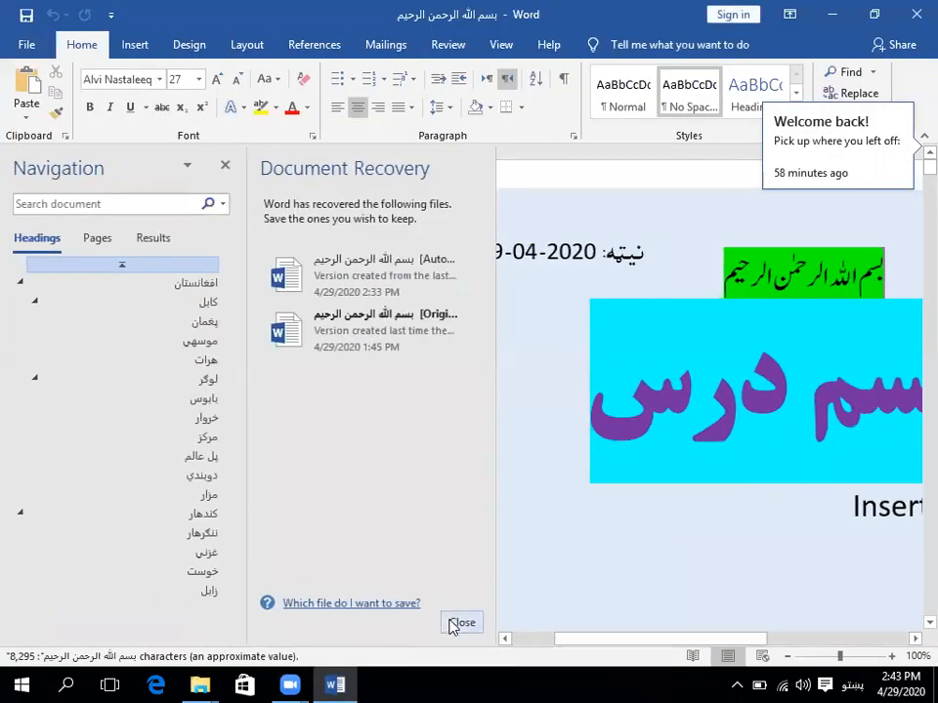
- Close Document Recovery and the Navigation pane
left_click(461, 622)
left_click(459, 285)
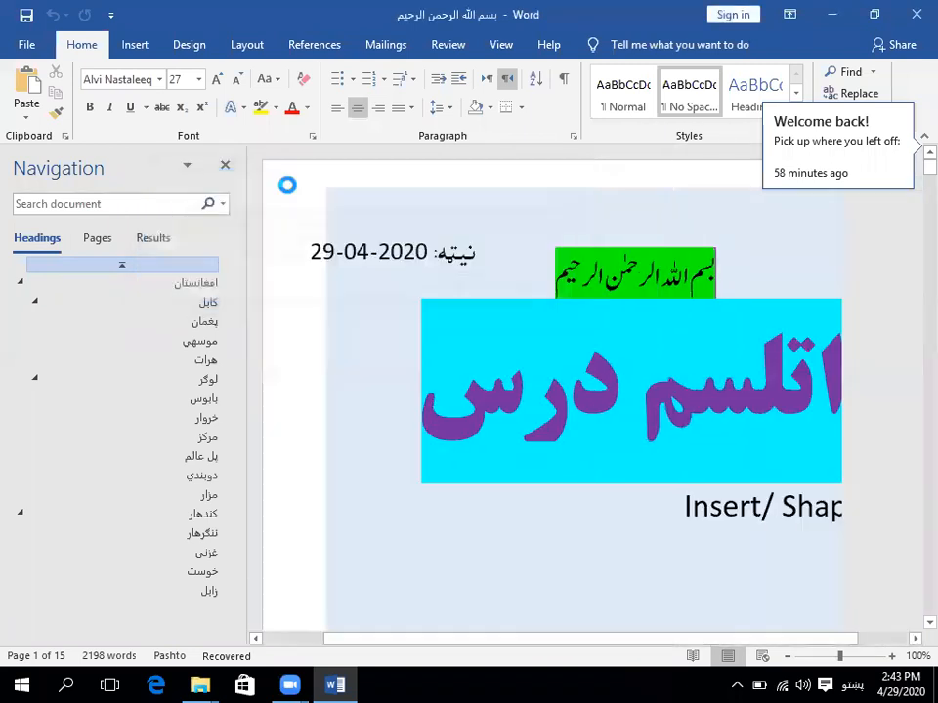
left_click(225, 164)
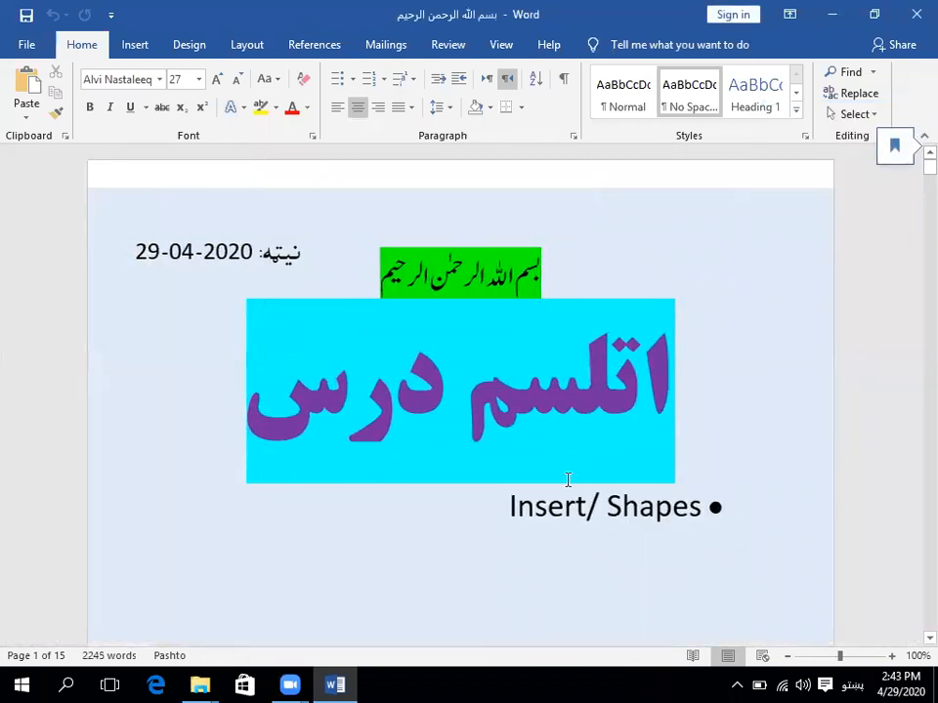
- Check pages 1 to 3 of the reopened document for which badge objects and shapes were recovered
scroll(564, 479, "down", 12)
scroll(561, 474, "up", 1)
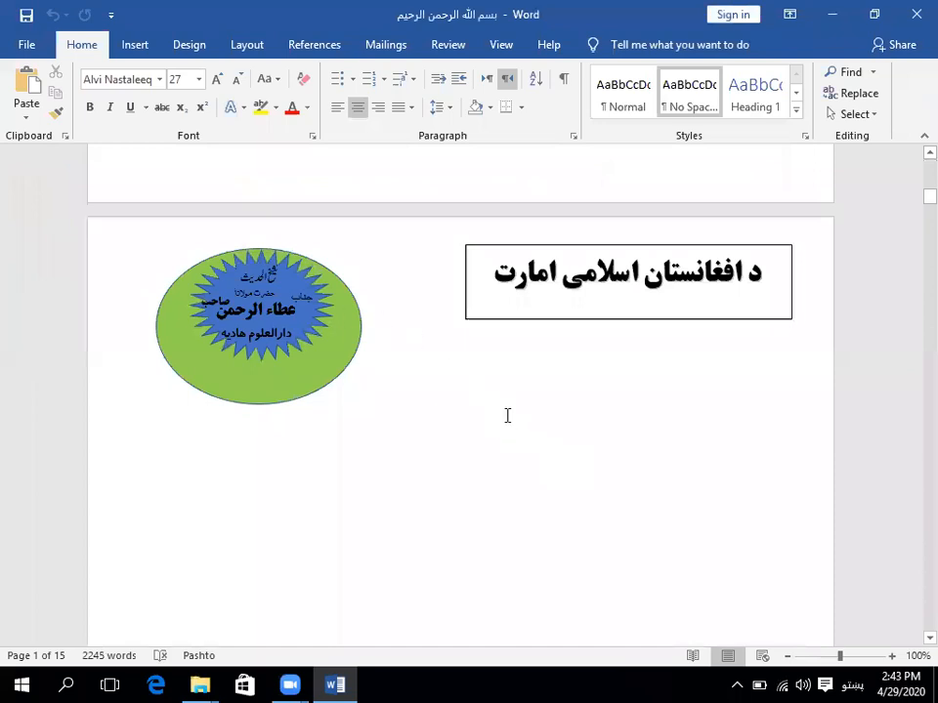
scroll(507, 415, "down", 13)
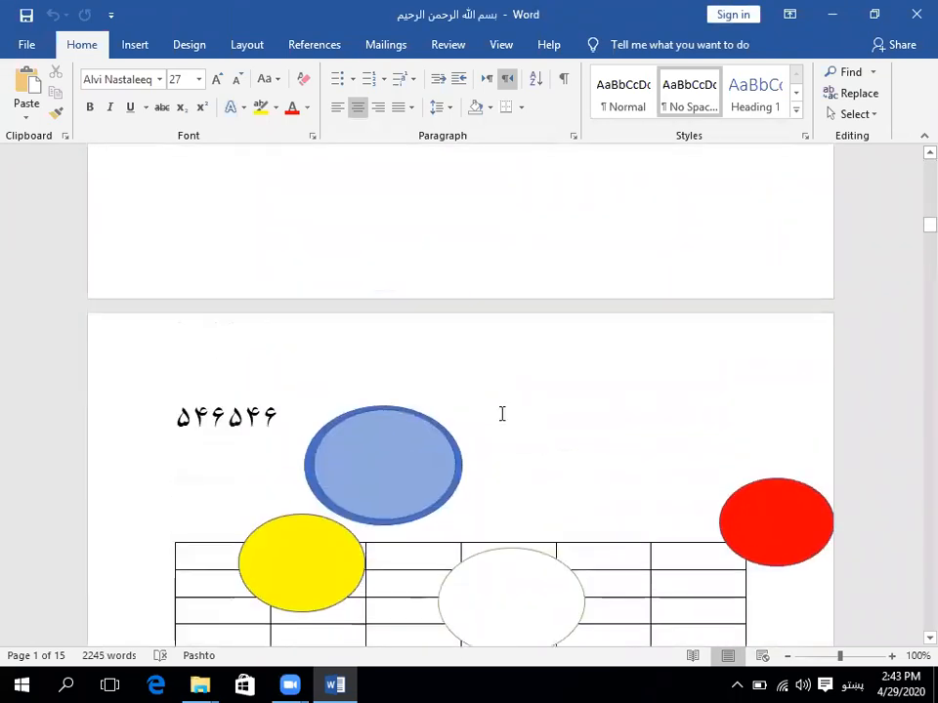
scroll(502, 414, "up", 3)
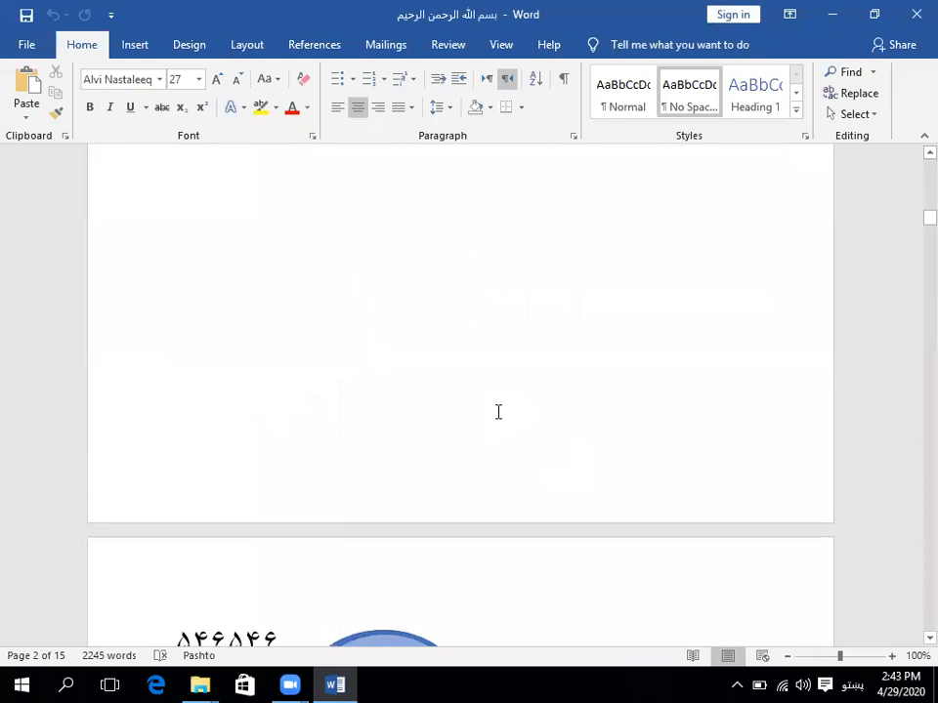
scroll(500, 409, "up", 2)
scroll(499, 395, "up", 3)
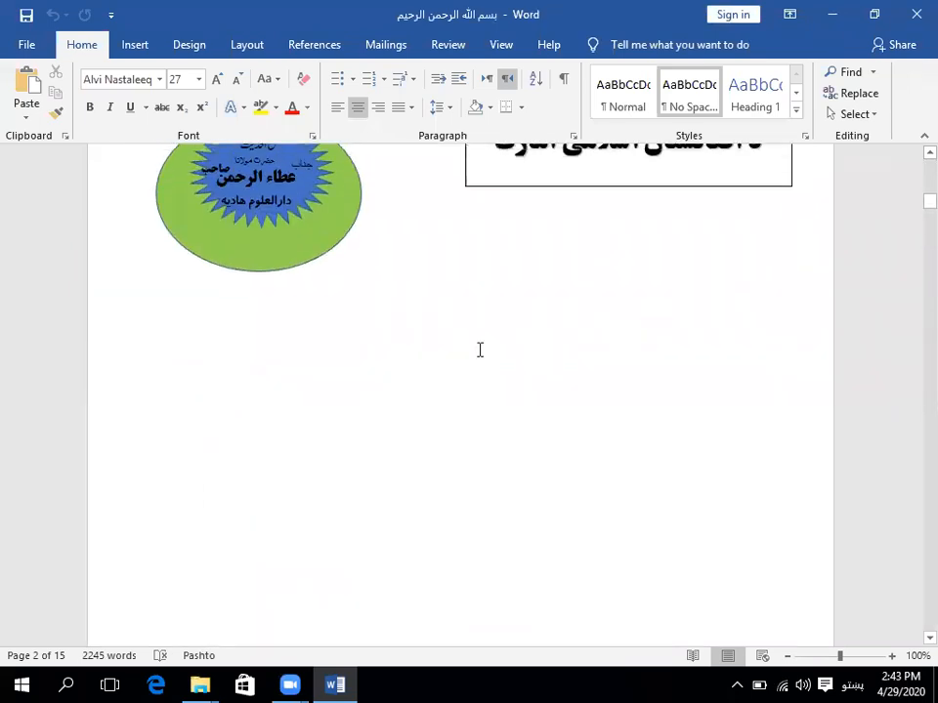
left_click(669, 358)
scroll(672, 359, "up", 2)
scroll(682, 418, "down", 2)
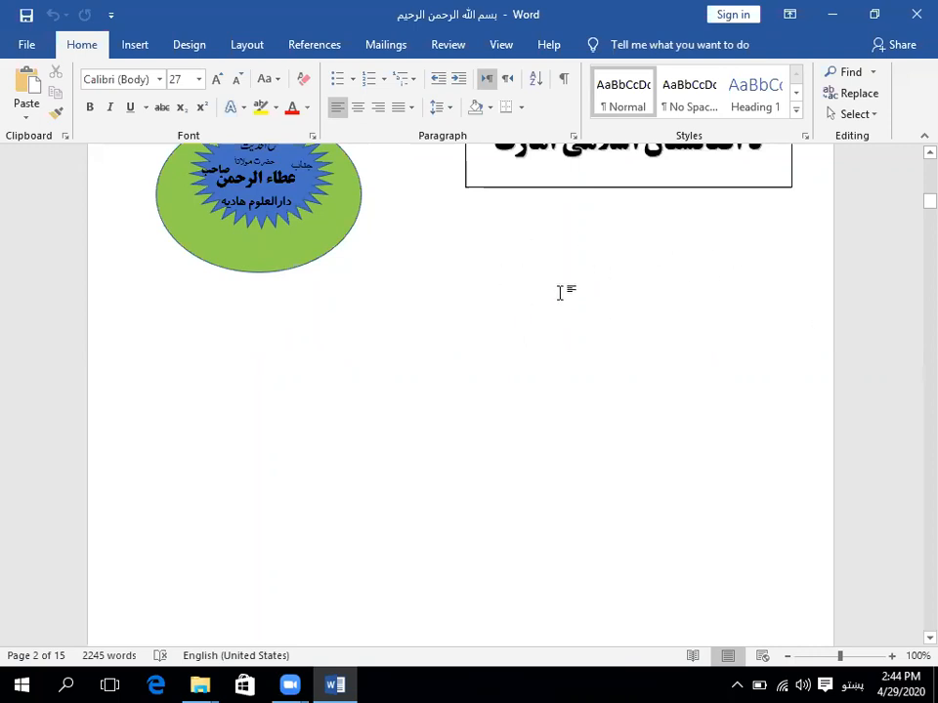
scroll(573, 320, "up", 1)
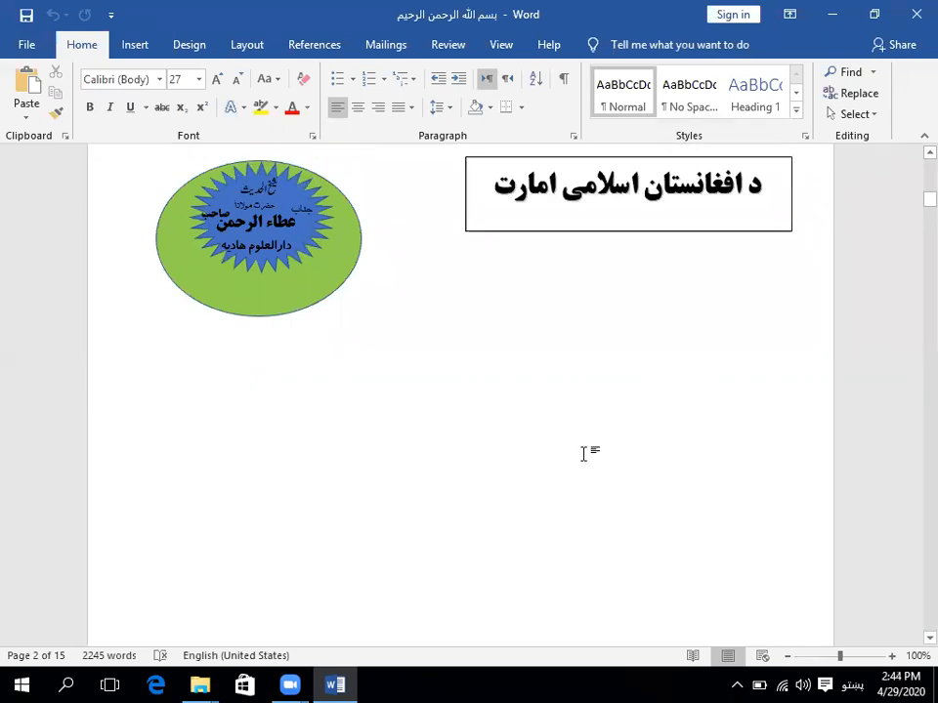
- Move the "د افغانستان اسلامی امارت" text box down on page 2 and change its shape to Horizontal Scroll
left_click(658, 222)
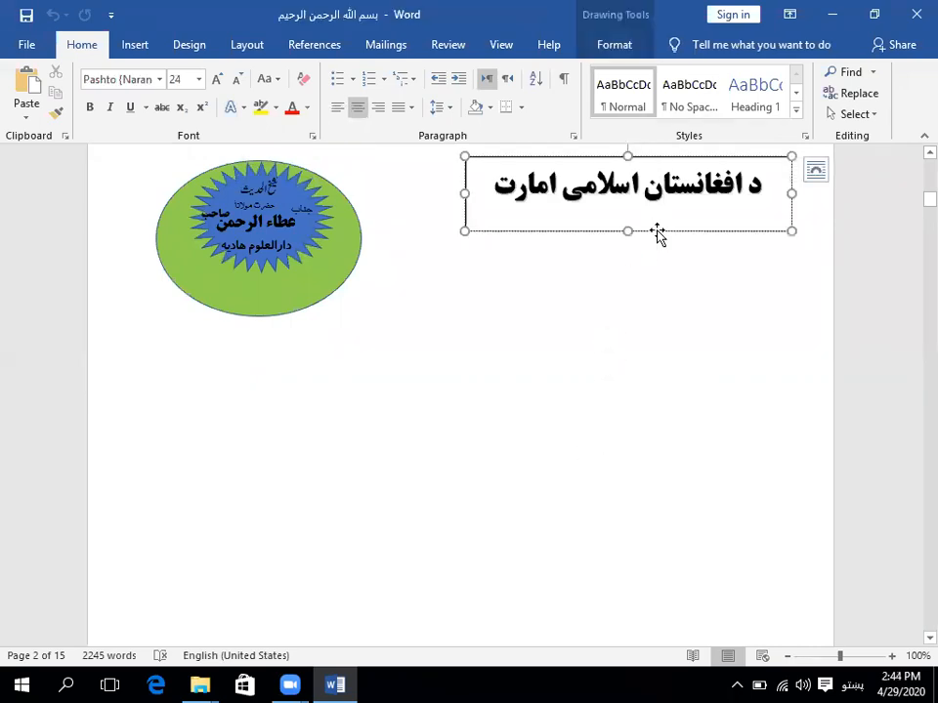
left_click_drag(657, 232, 647, 381)
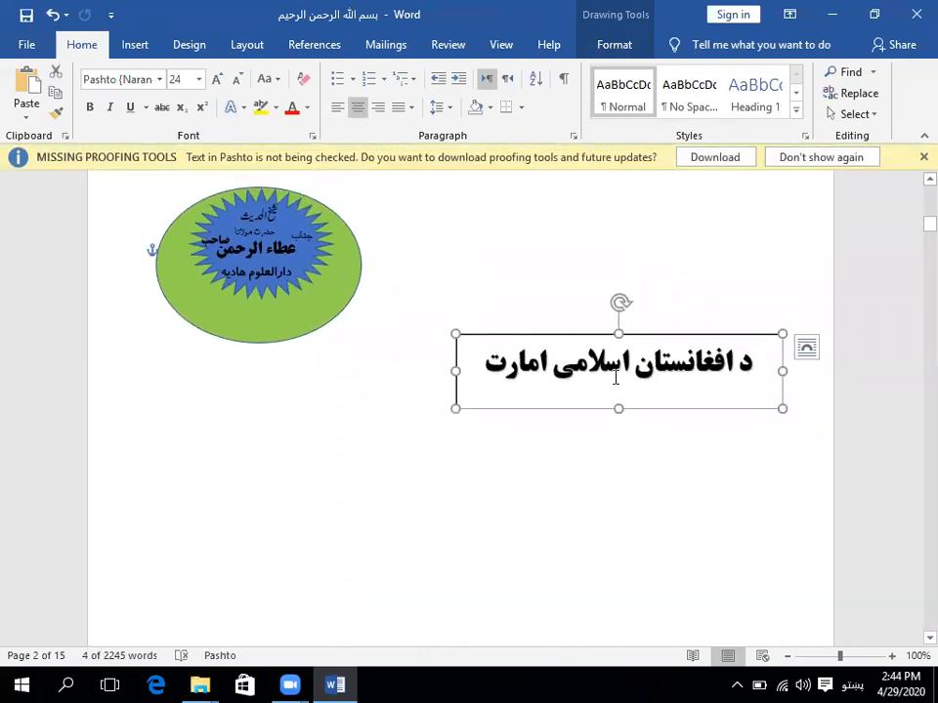
left_click(139, 49)
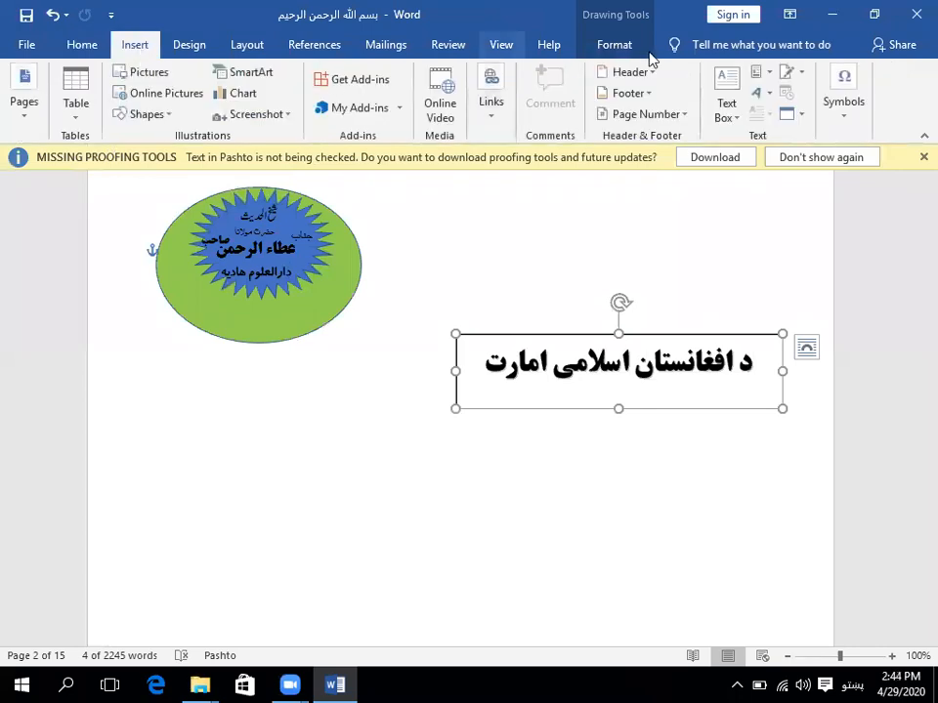
left_click(610, 45)
left_click(60, 73)
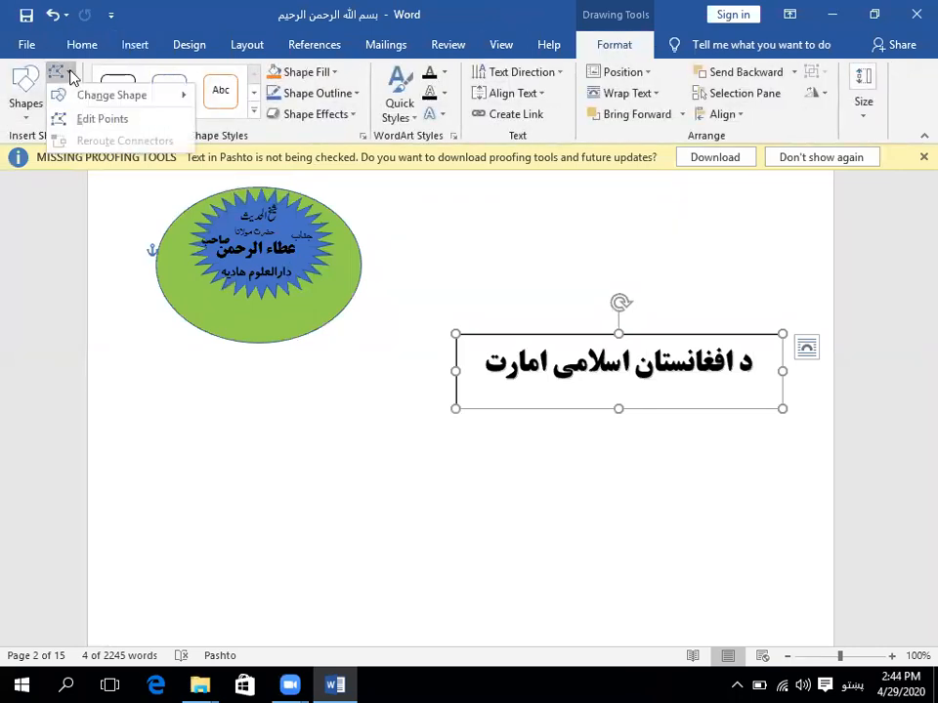
mouse_move(116, 97)
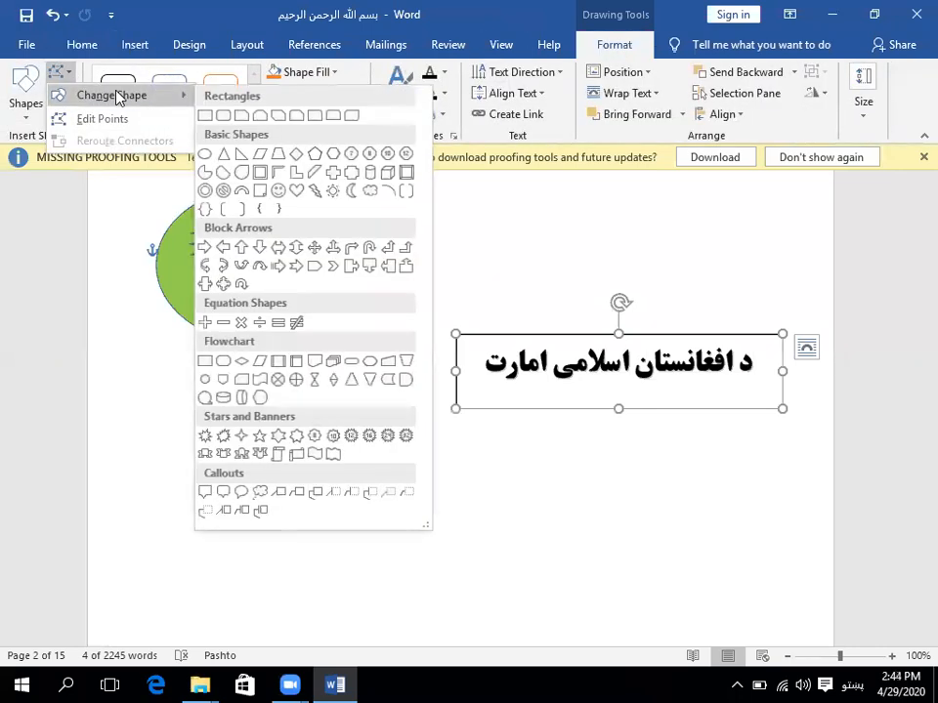
left_click(297, 454)
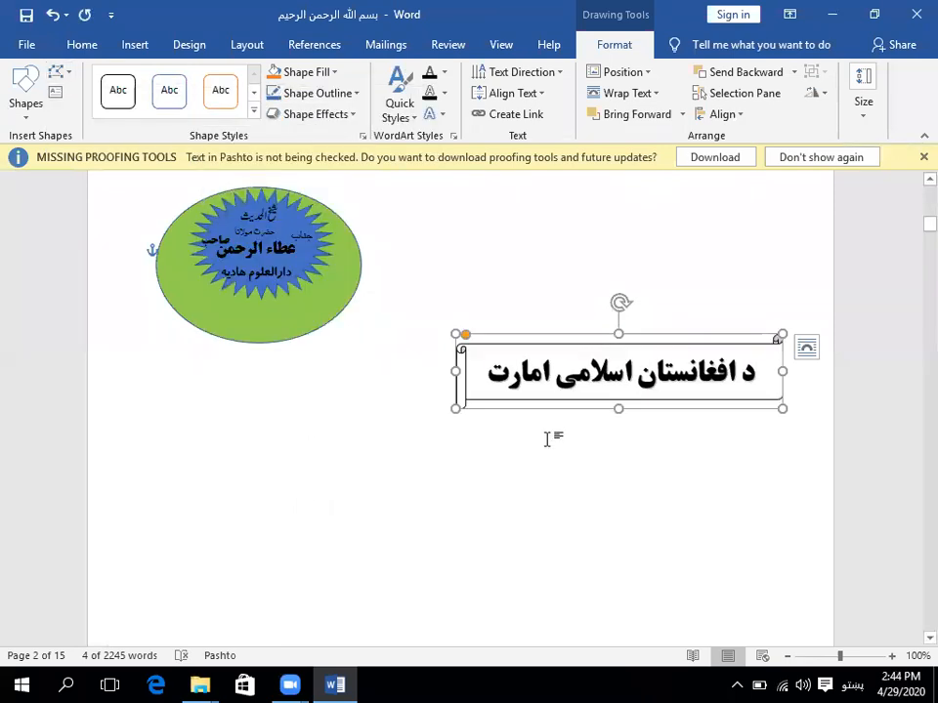
left_click(562, 551)
- Select the whole title text inside the scroll and look through the shape styles and text effects available for it
left_click(656, 373)
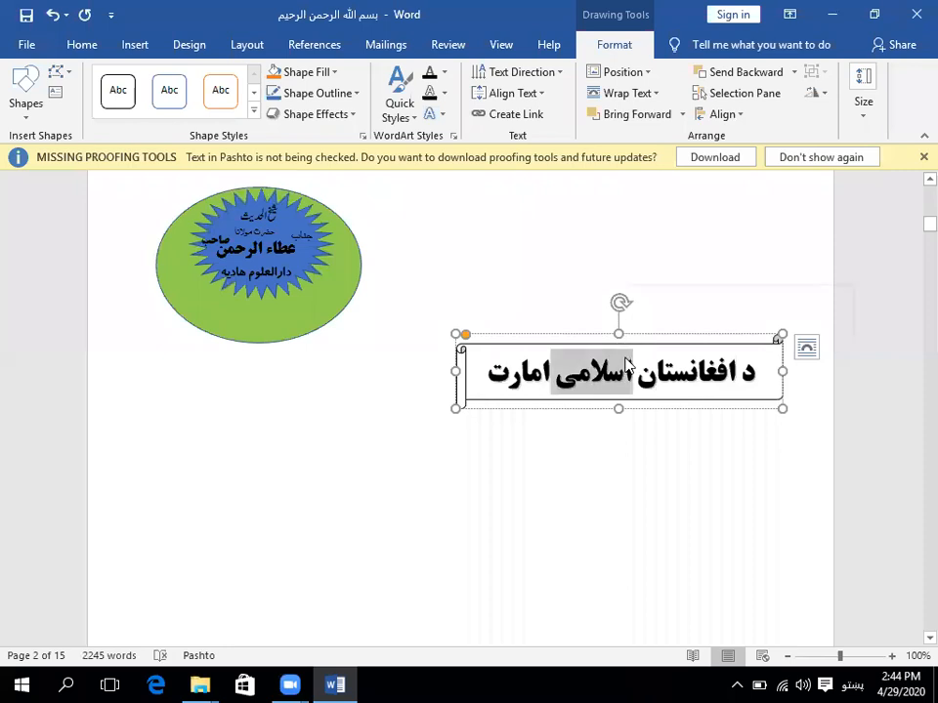
triple_click(571, 372)
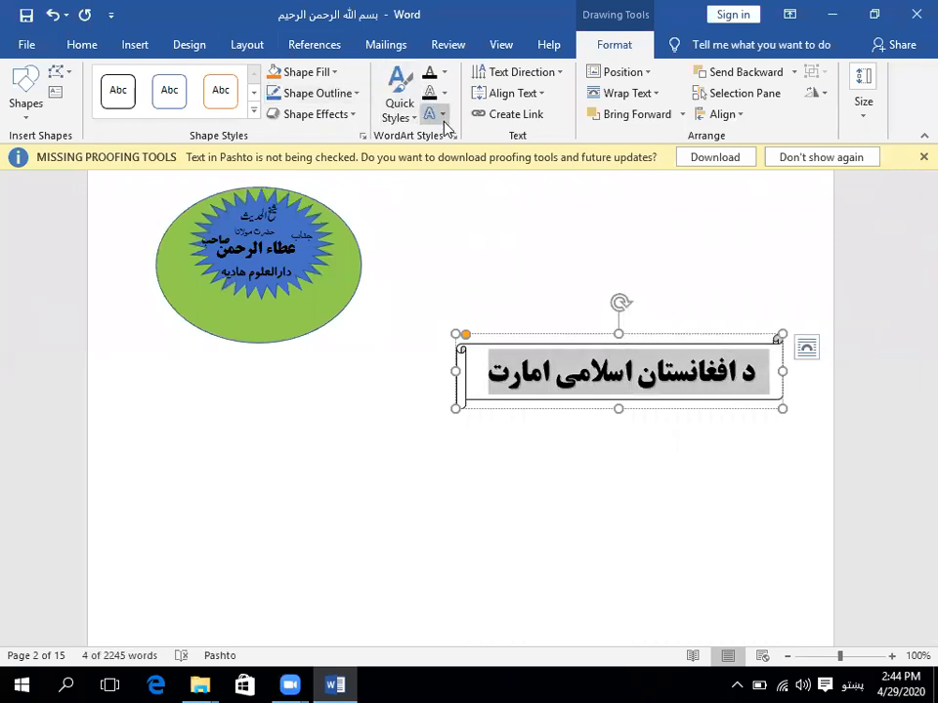
left_click(434, 113)
mouse_move(477, 271)
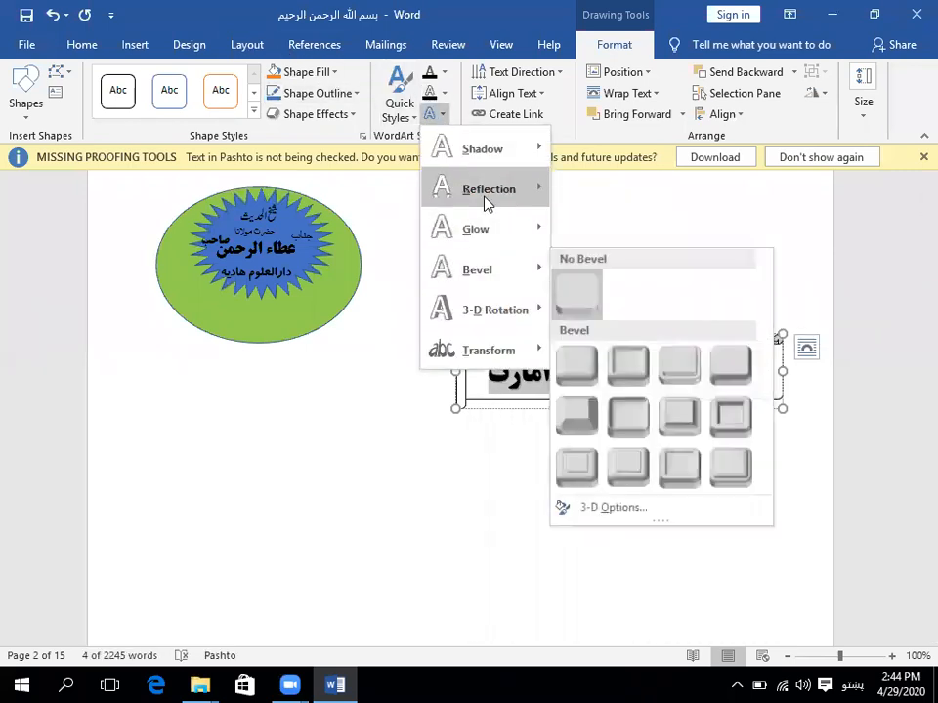
mouse_move(486, 195)
left_click(256, 97)
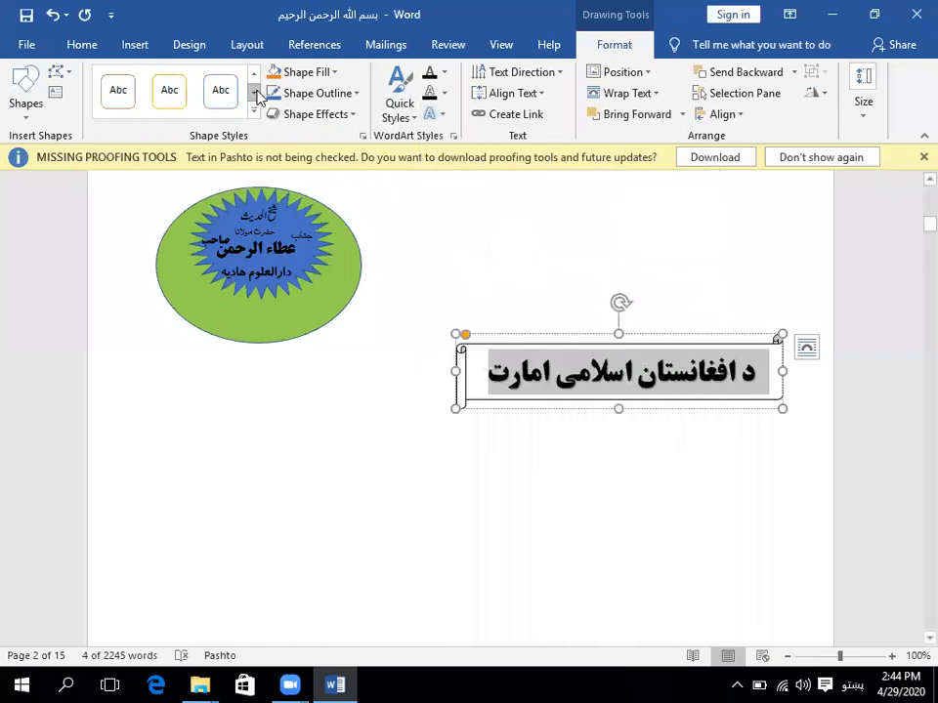
left_click(254, 98)
left_click(254, 99)
left_click(254, 99)
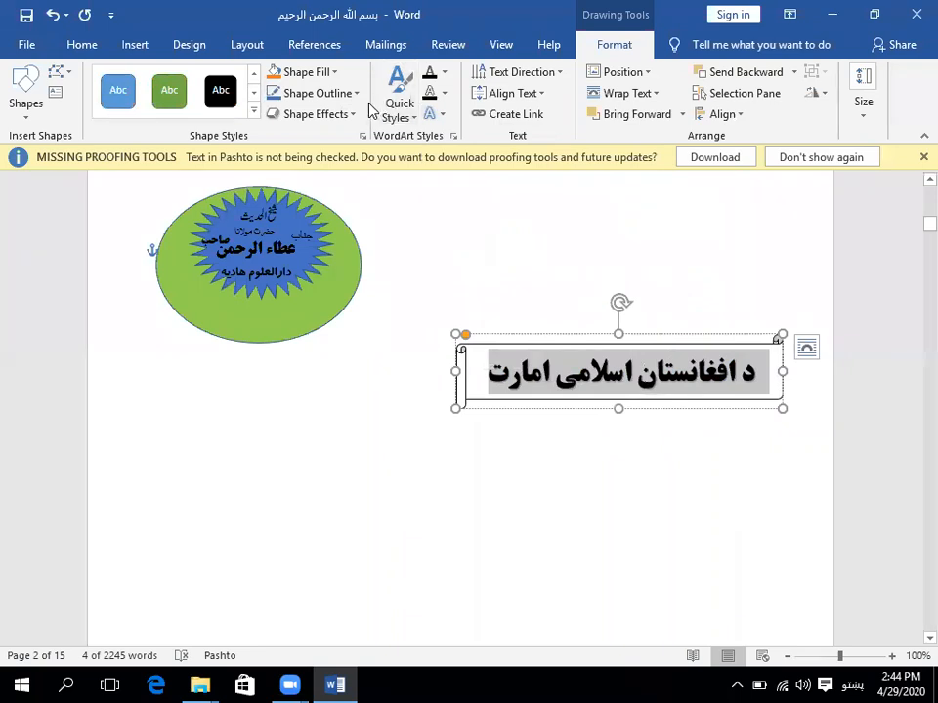
left_click(444, 116)
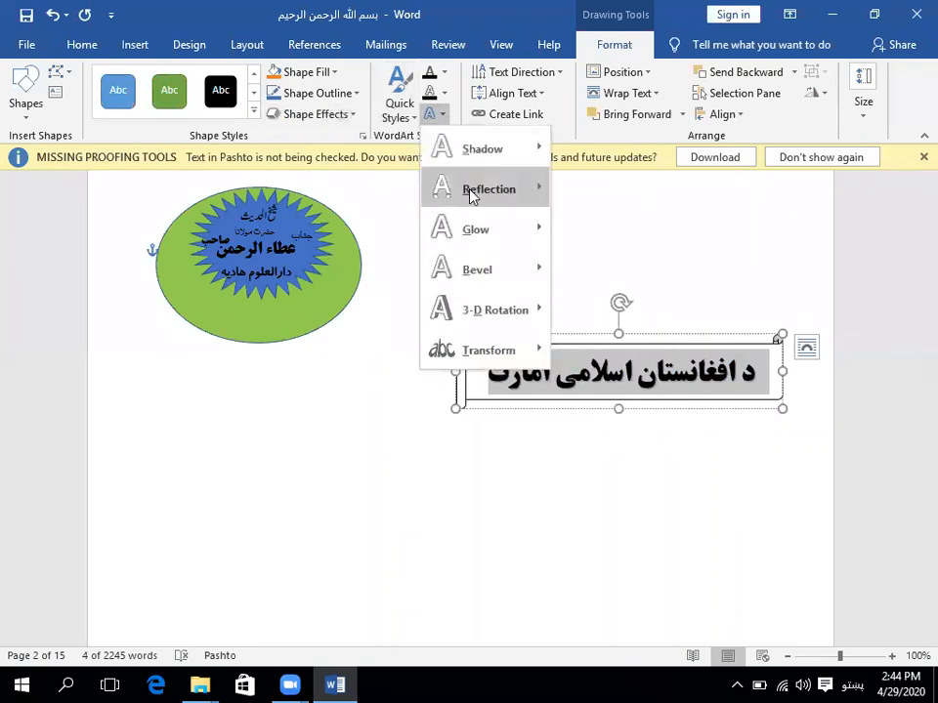